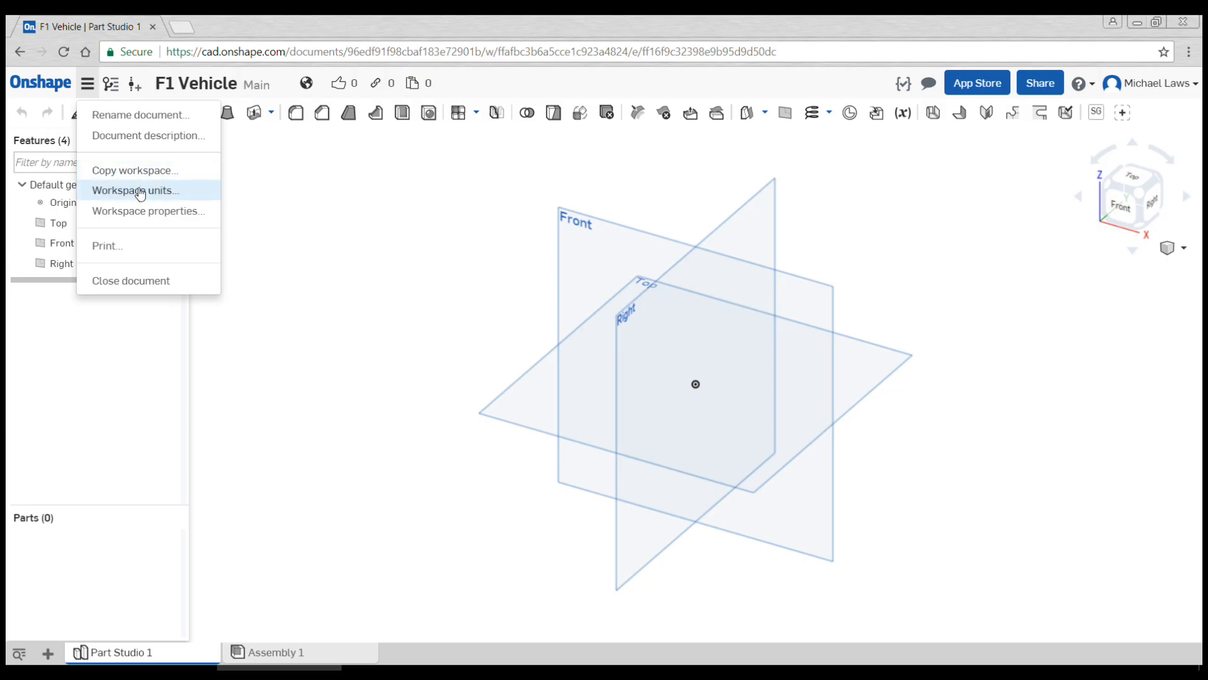
Set the workspace units to millimeter, degree and gram, each with three display decimals.
{"action": "left_click", "coordinate": [139, 192]}
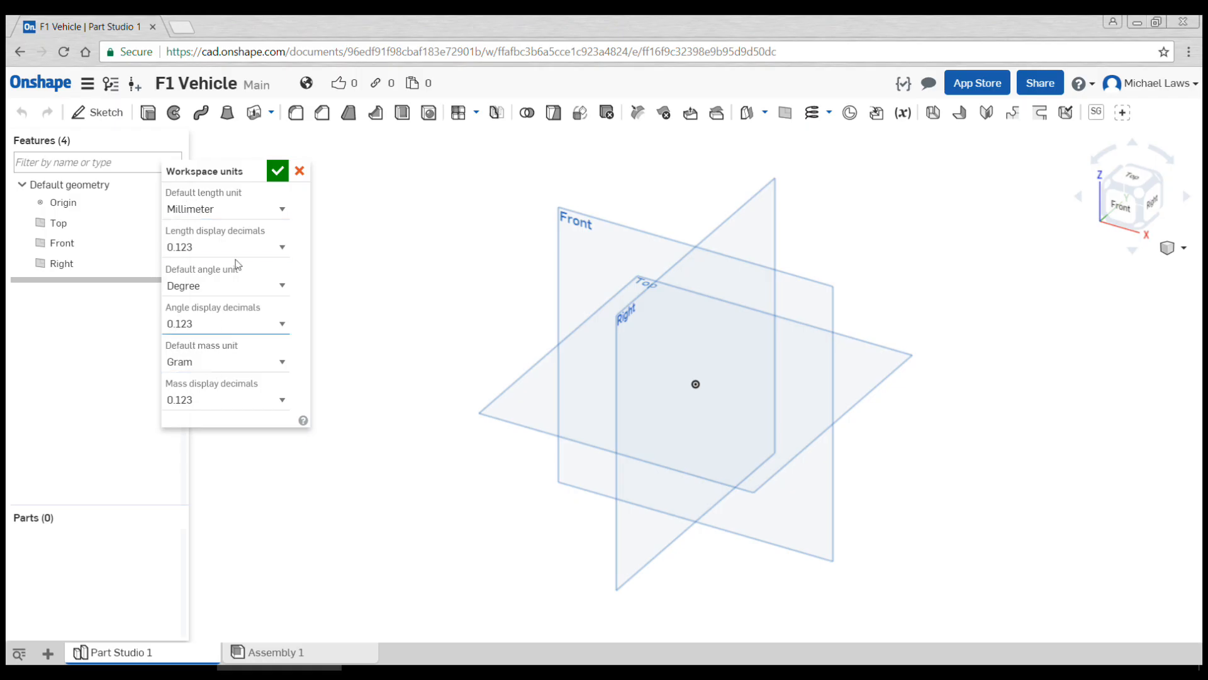
{"action": "left_click", "coordinate": [279, 172]}
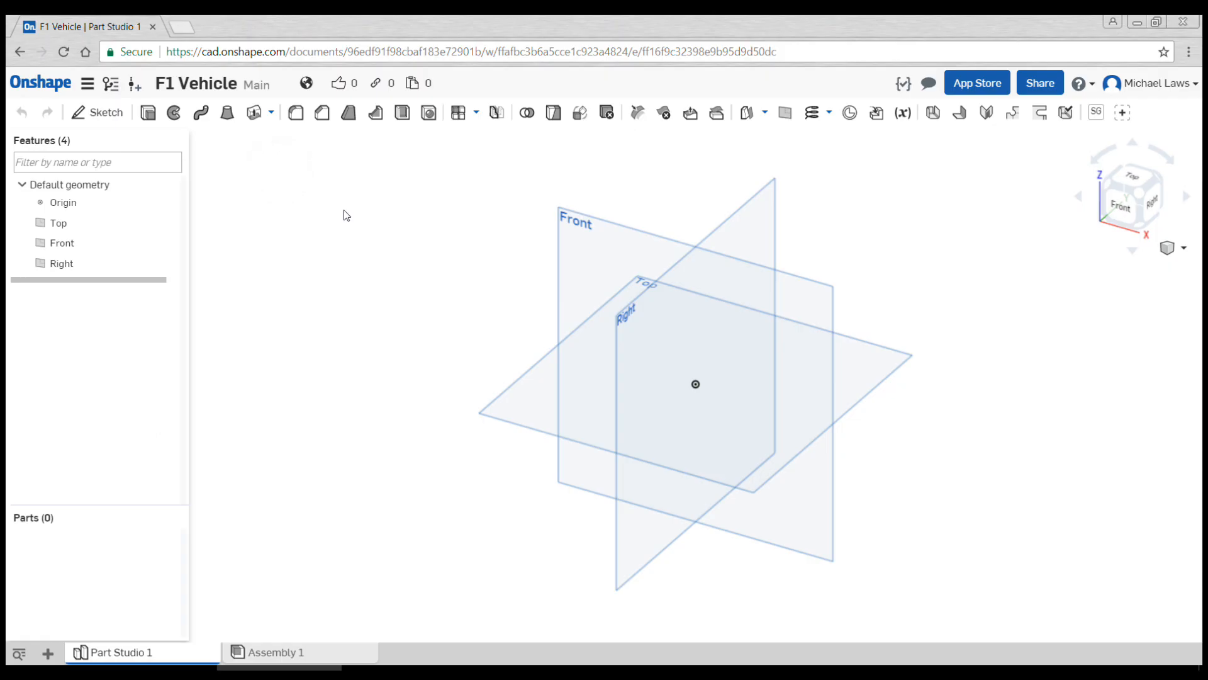
Start a sketch on the Top plane and view it face-on.
{"action": "left_click", "coordinate": [104, 113]}
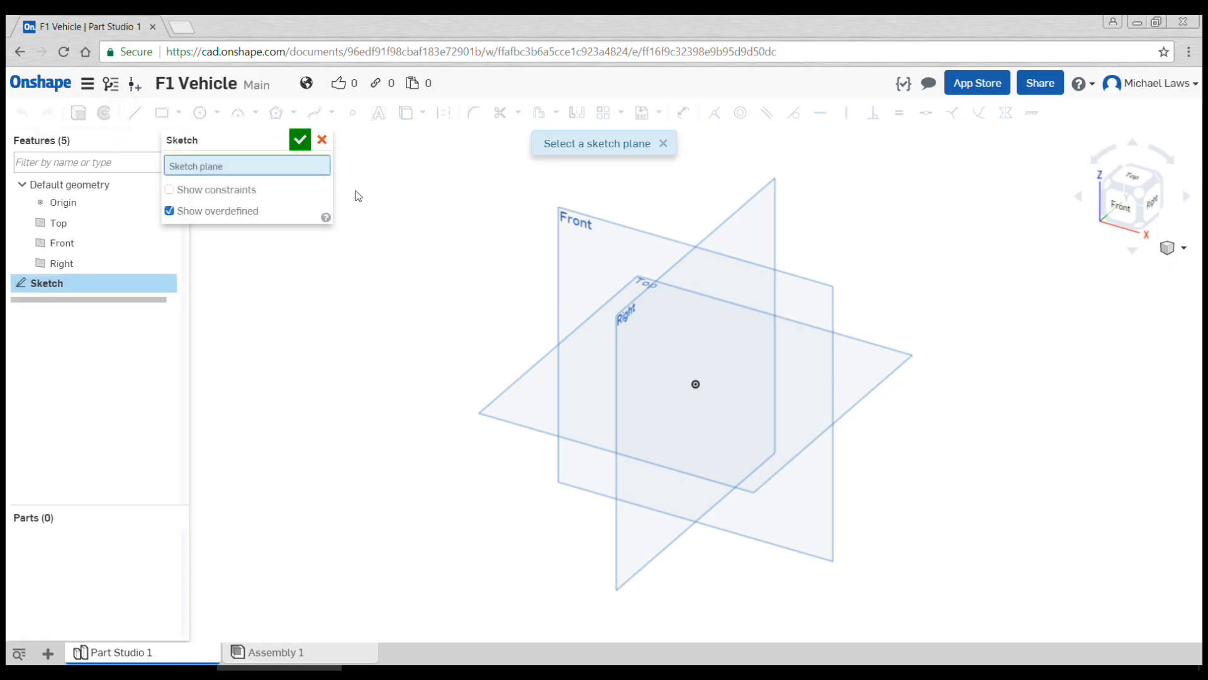
{"action": "left_click", "coordinate": [527, 384]}
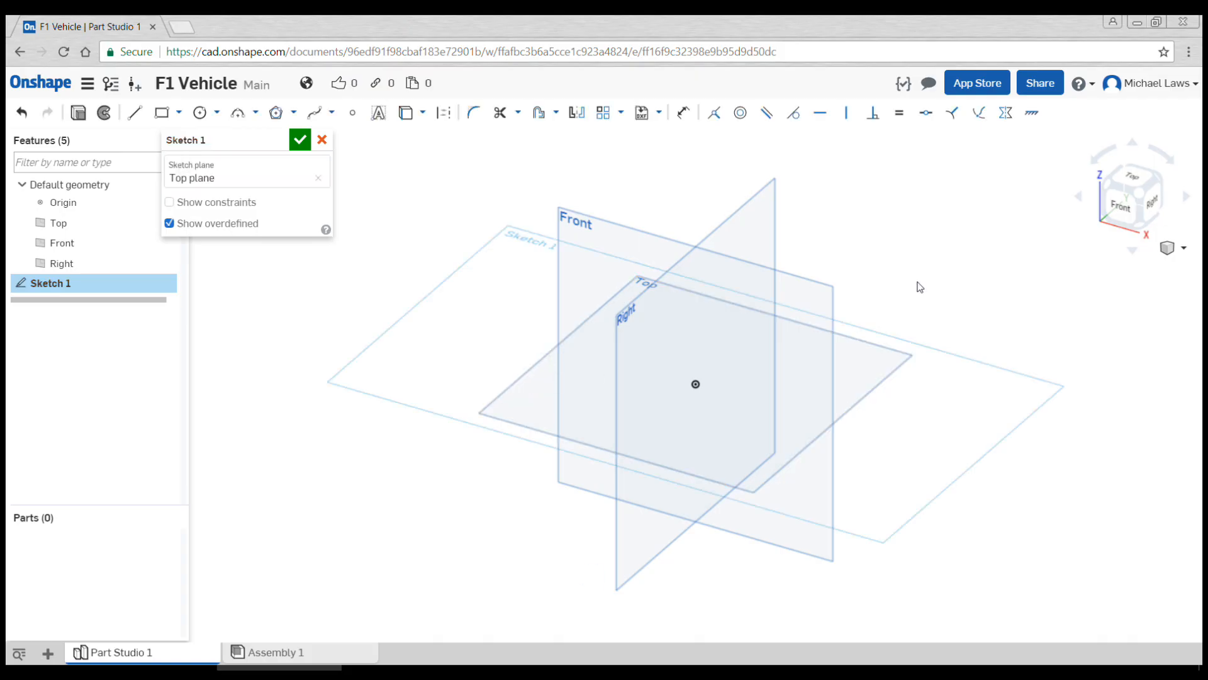
{"action": "key", "text": "n"}
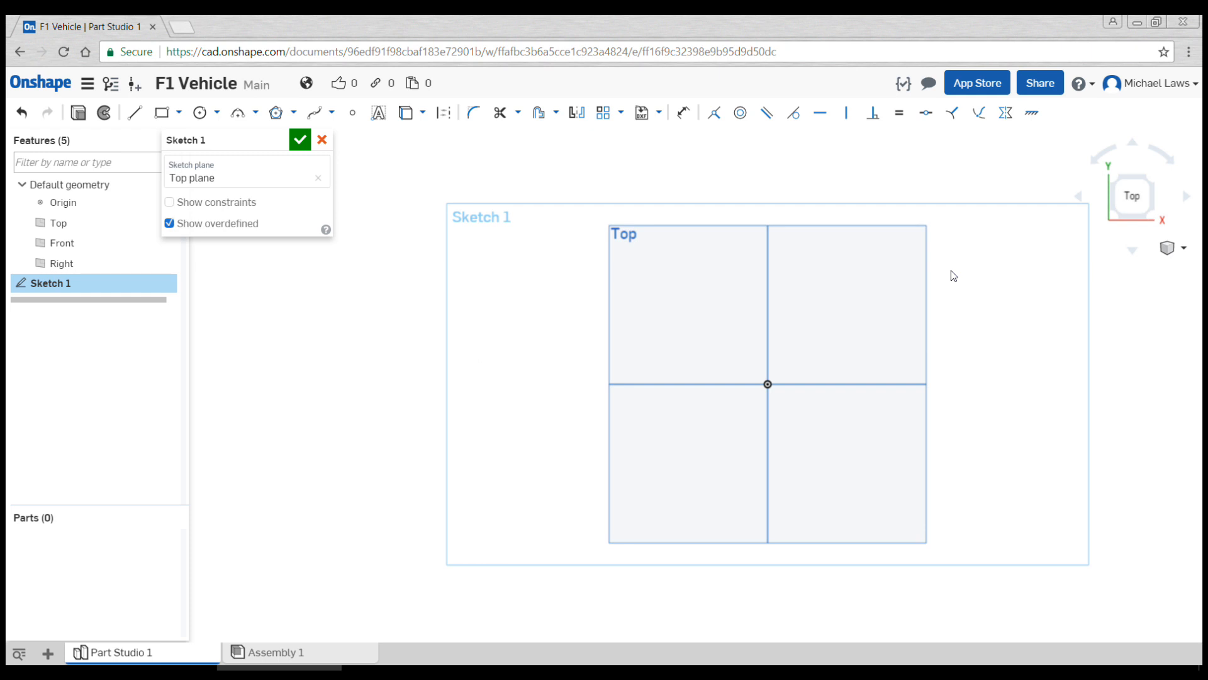
{"action": "scroll", "coordinate": [897, 374], "scroll_direction": "up", "scroll_amount": 2}
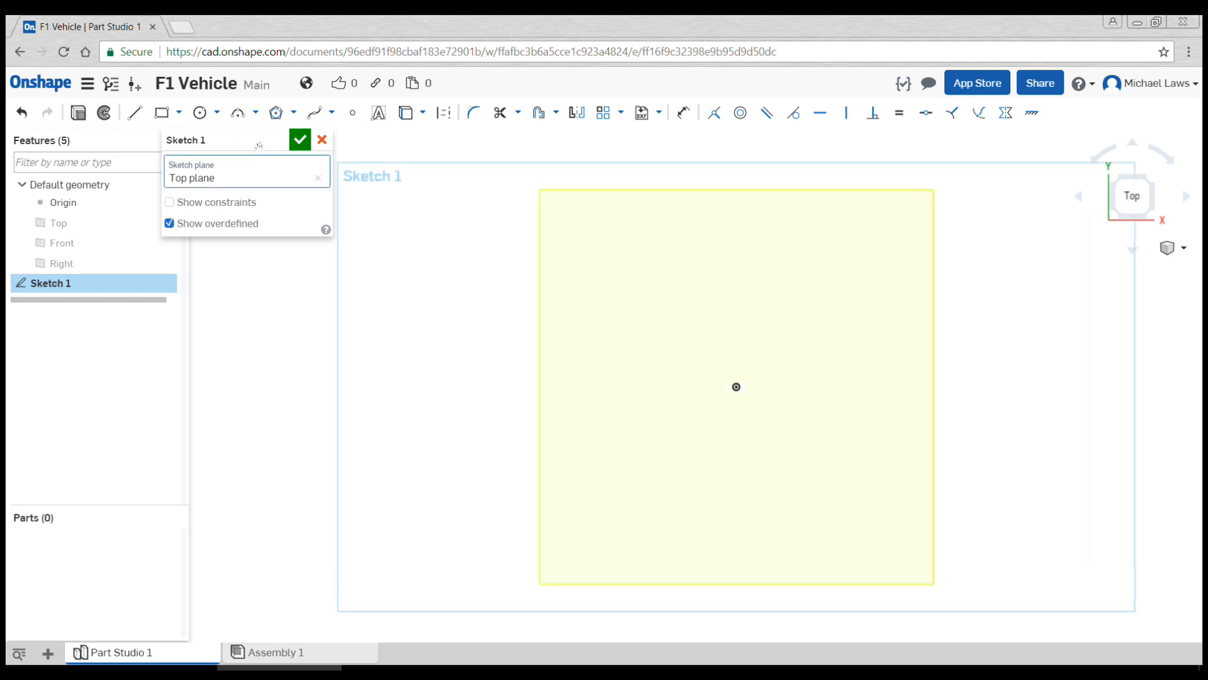
Sketch a corner rectangle about 141 by 45 mm, with its left edge running vertically through the origin.
{"action": "left_click", "coordinate": [163, 116]}
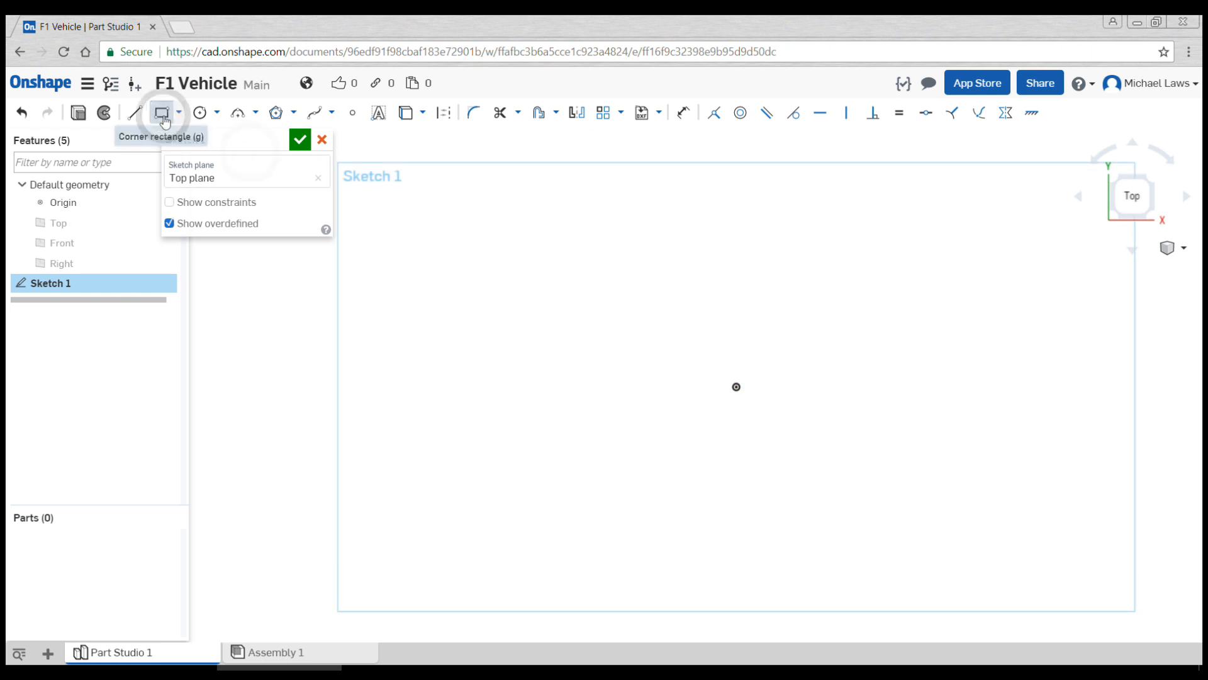
{"action": "left_click", "coordinate": [736, 440]}
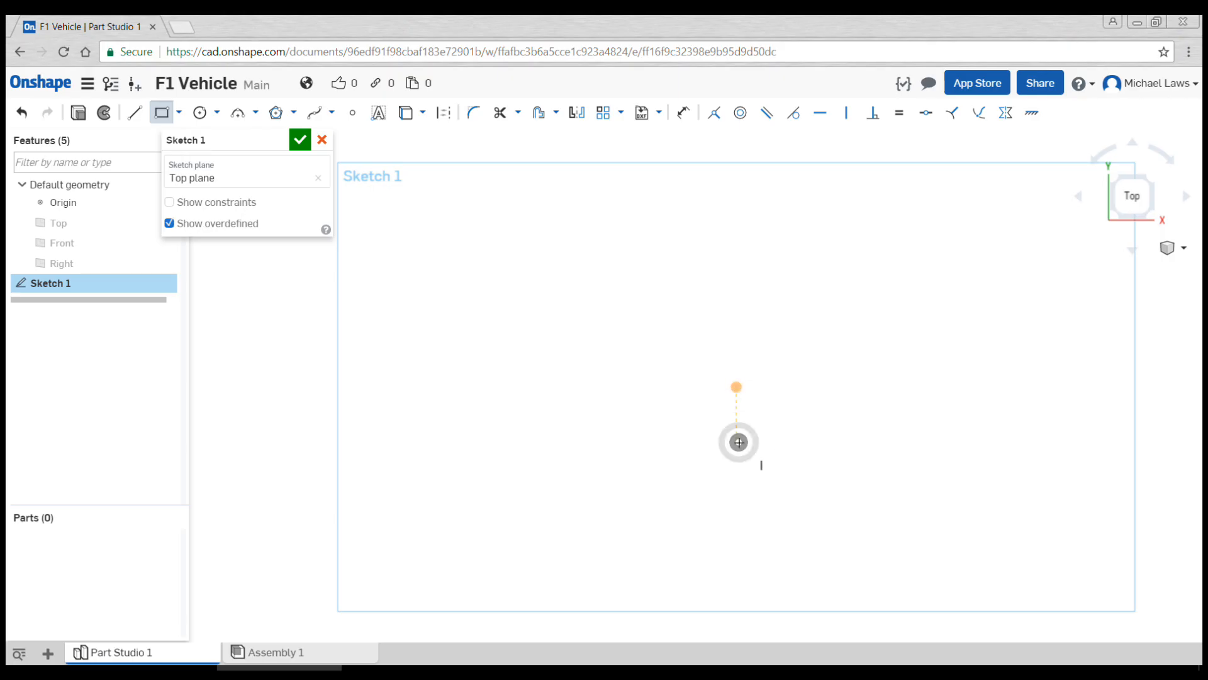
{"action": "left_click", "coordinate": [1108, 322]}
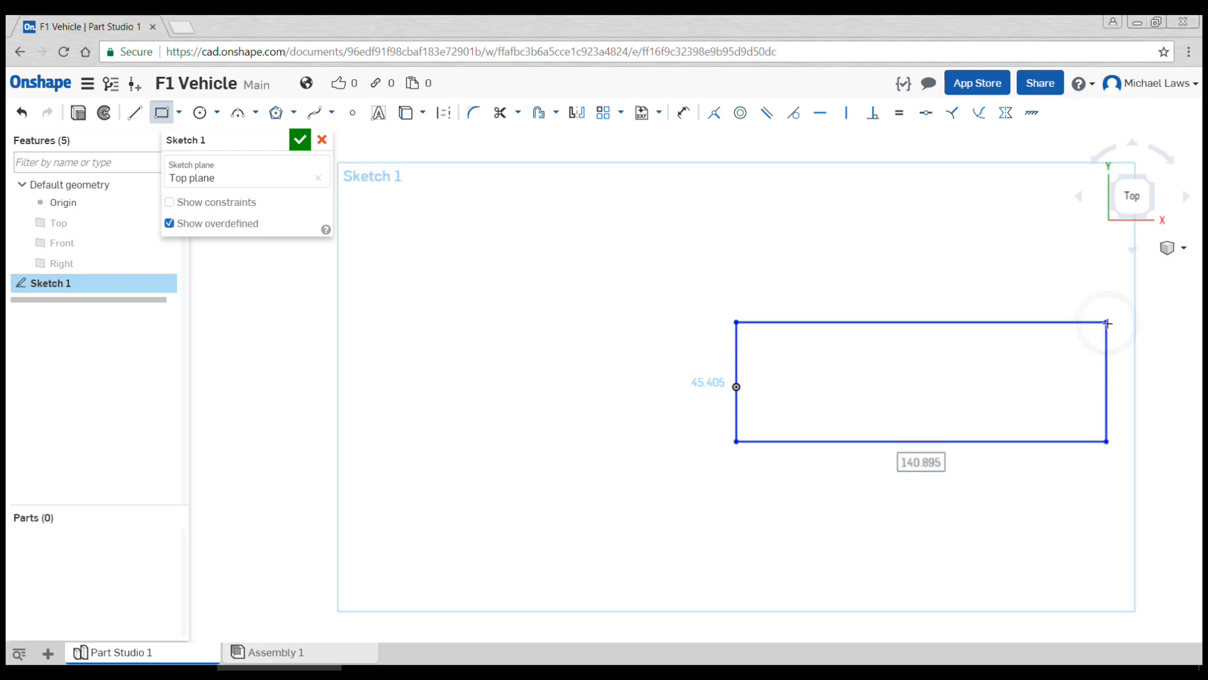
{"action": "key", "text": "Tab"}
Dimension the rectangle's left edge at 65 mm.
{"action": "key", "text": "d"}
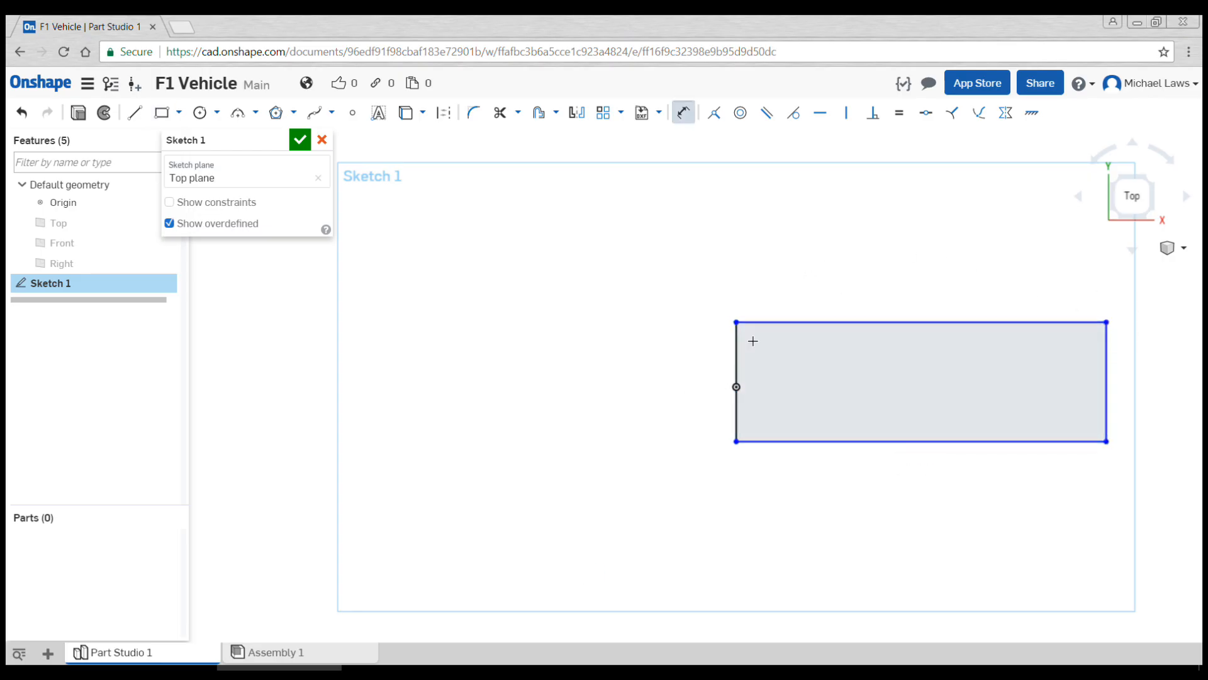
{"action": "left_click", "coordinate": [735, 356]}
{"action": "left_click", "coordinate": [651, 378]}
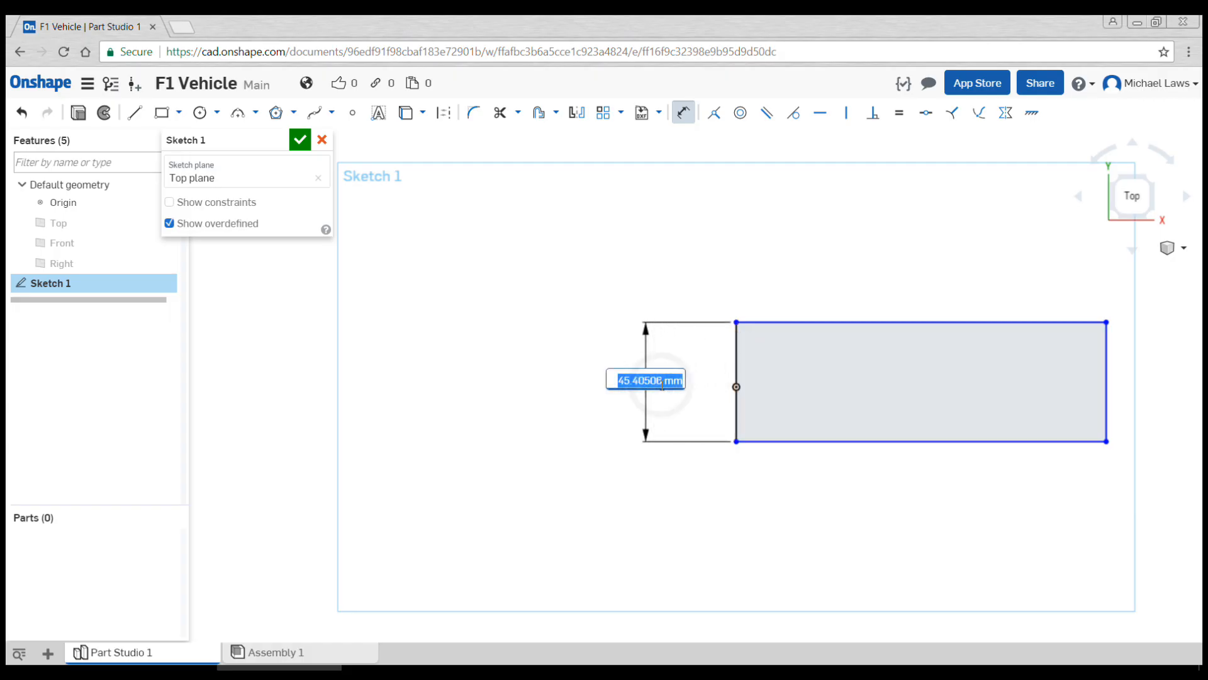
{"action": "type", "text": "65"}
{"action": "key", "text": "Return"}
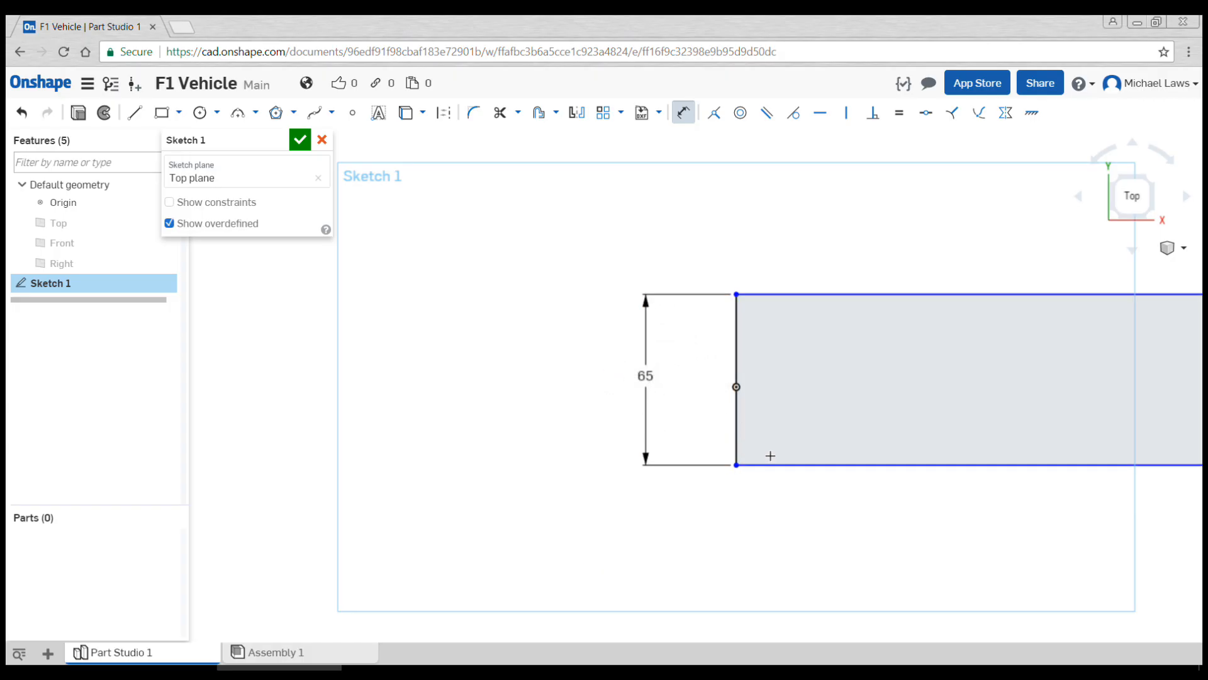
Dimension the rectangle's horizontal length at 200 mm.
{"action": "middle_click_drag", "start_coordinate": [803, 448], "coordinate": [508, 422]}
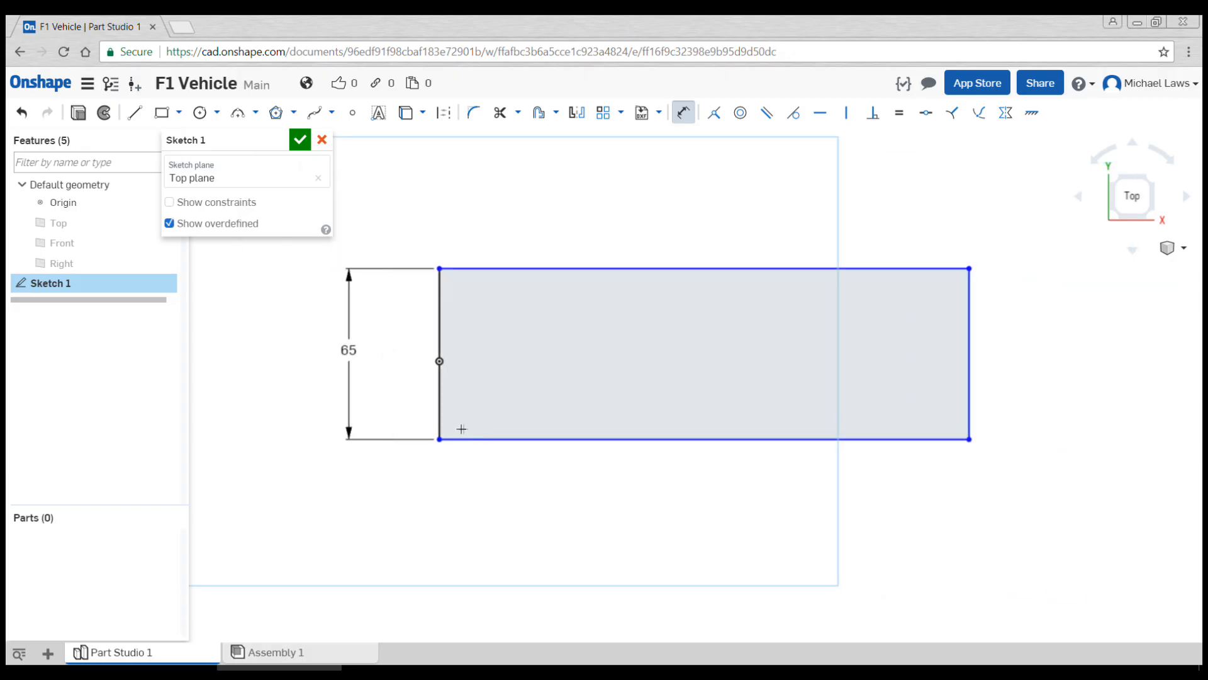
{"action": "left_click", "coordinate": [486, 438]}
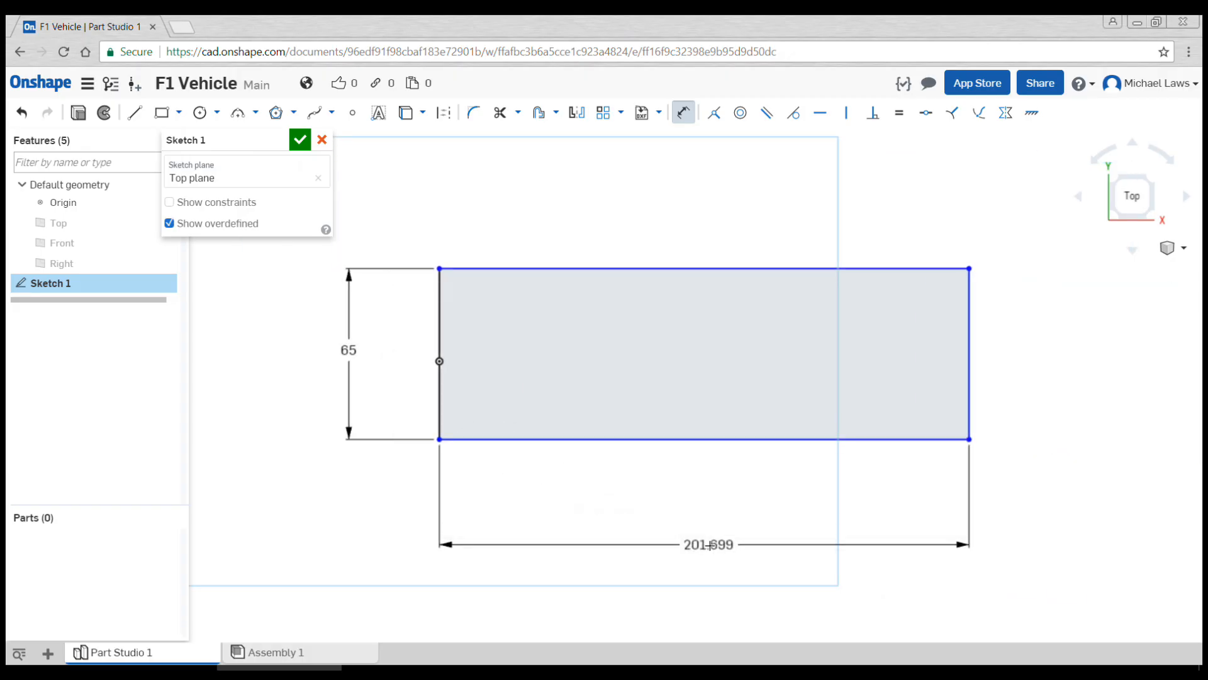
{"action": "left_click", "coordinate": [709, 545]}
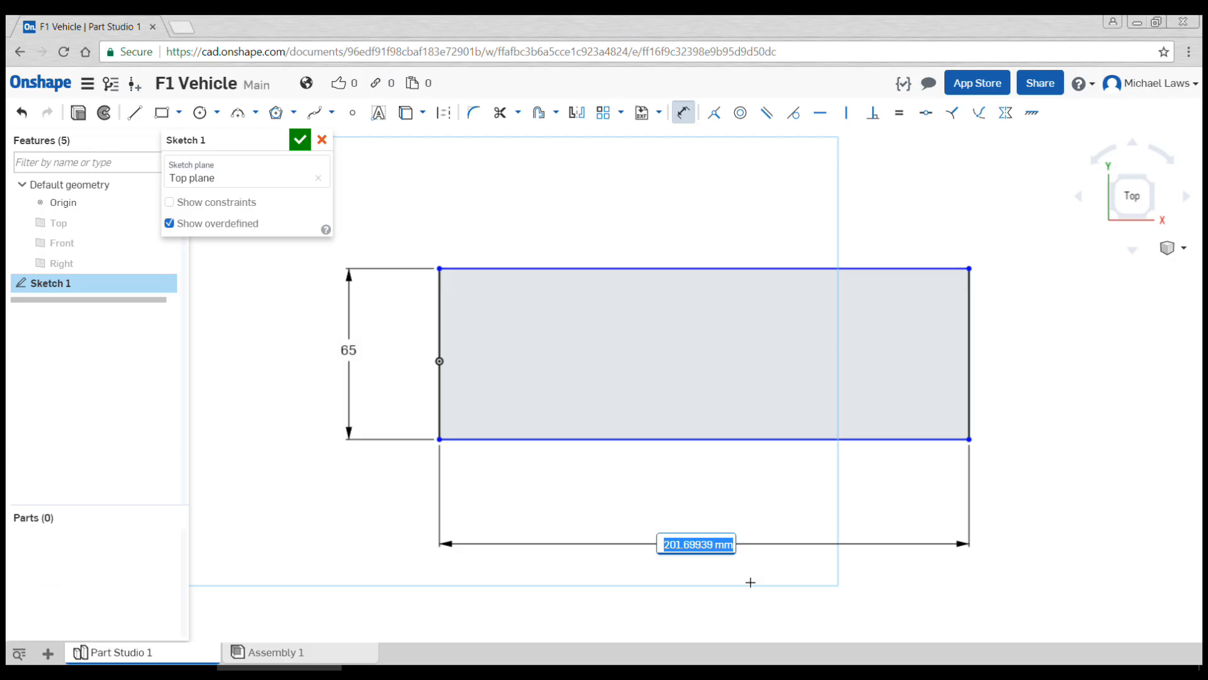
{"action": "type", "text": "200"}
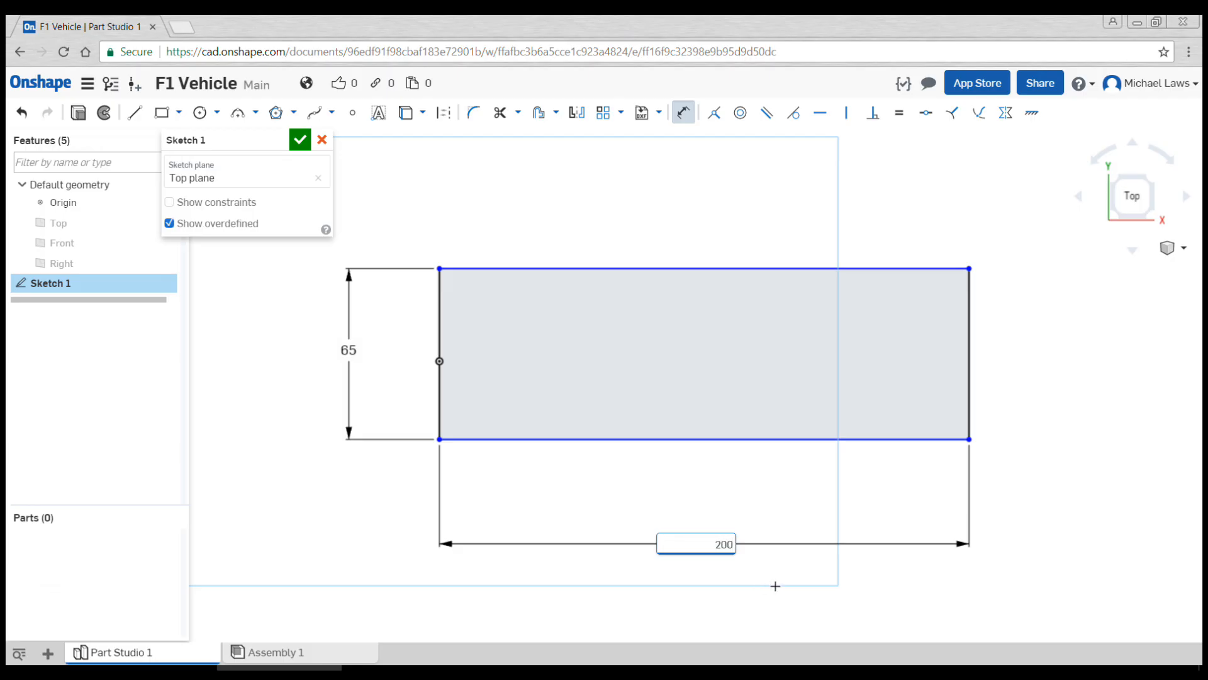
{"action": "key", "text": "Return"}
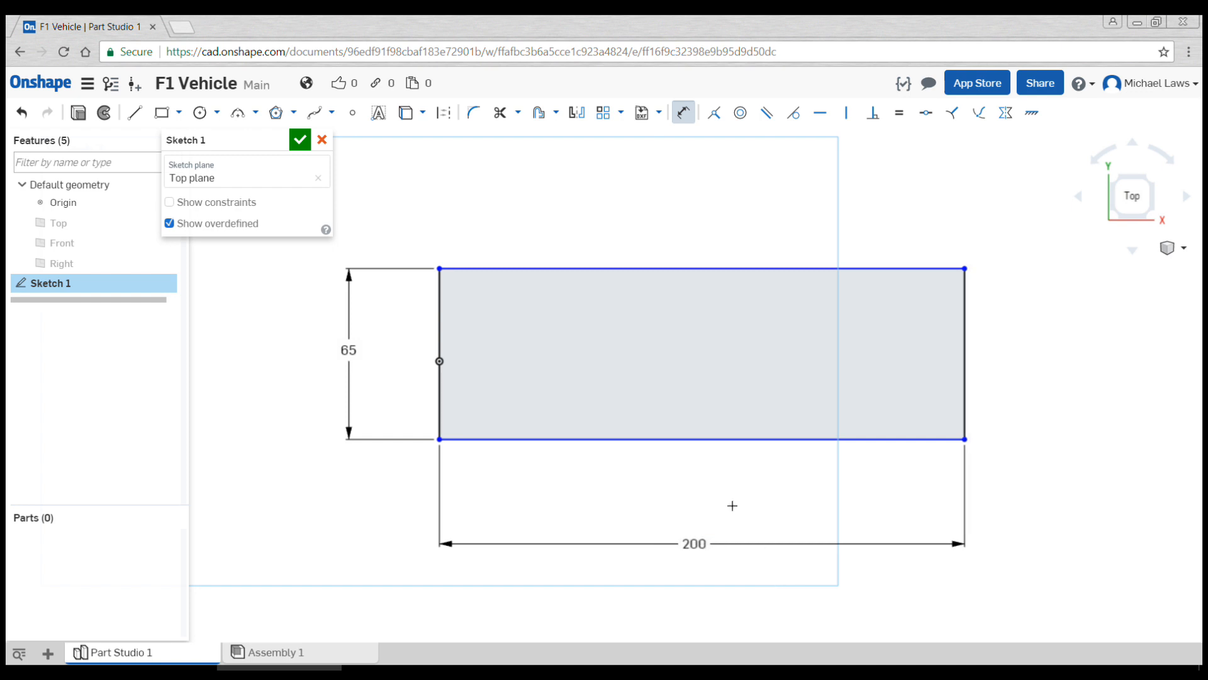
Apply a midpoint constraint between the rectangle's left edge and the origin.
{"action": "left_click", "coordinate": [926, 112]}
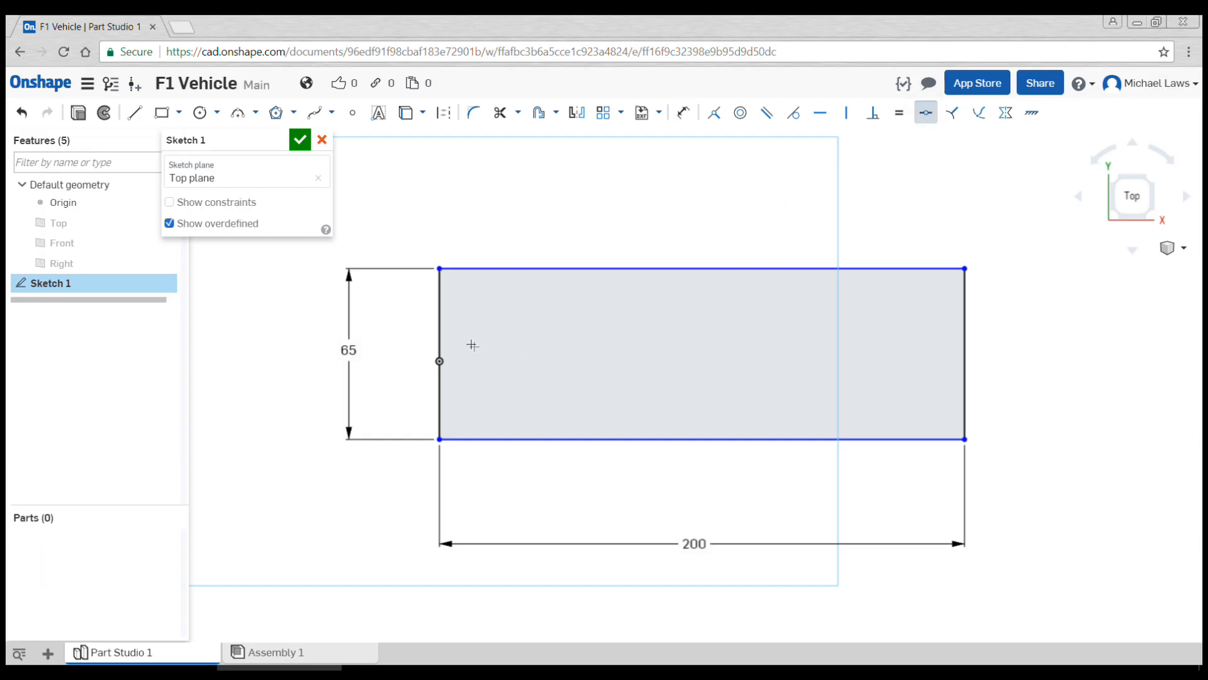
{"action": "left_click", "coordinate": [442, 332]}
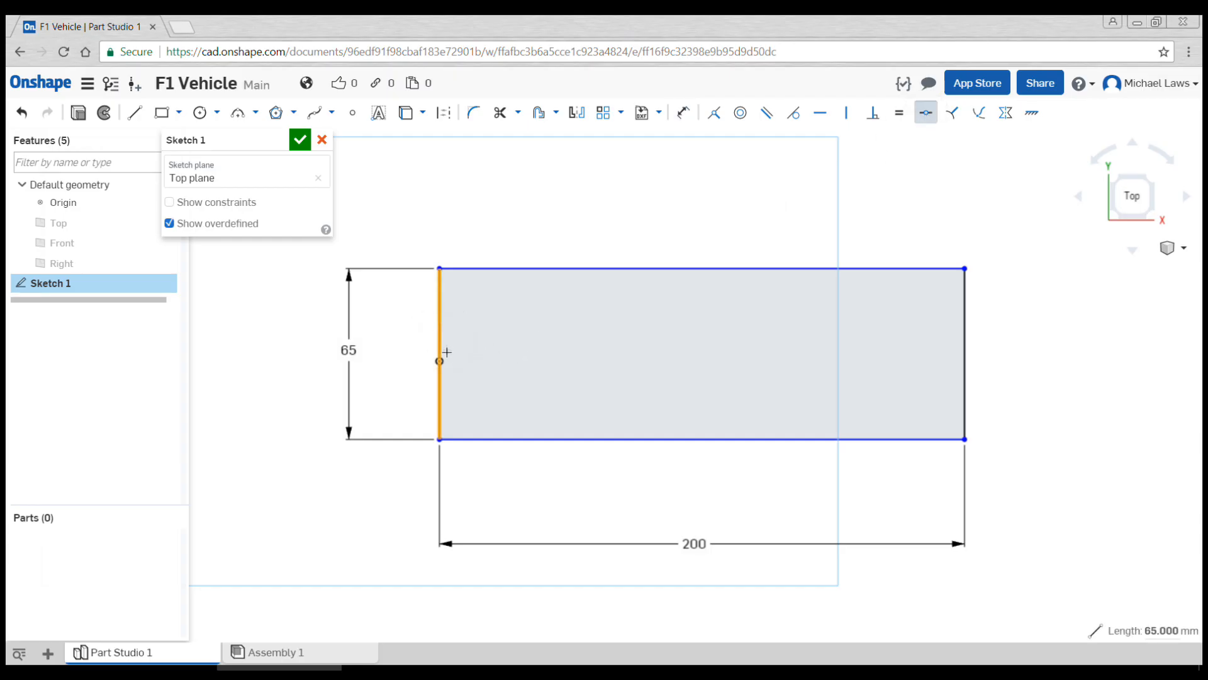
{"action": "left_click", "coordinate": [440, 360]}
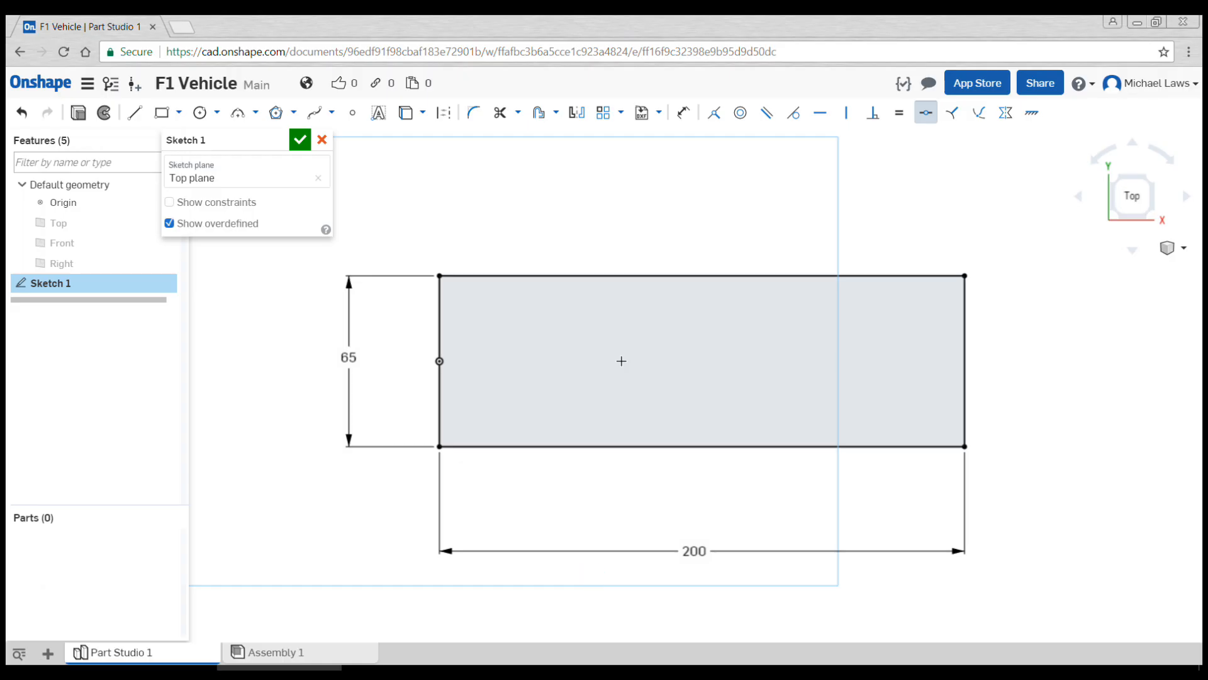
Draw a horizontal line from the origin to the midpoint of the rectangle's right edge.
{"action": "key", "text": "l"}
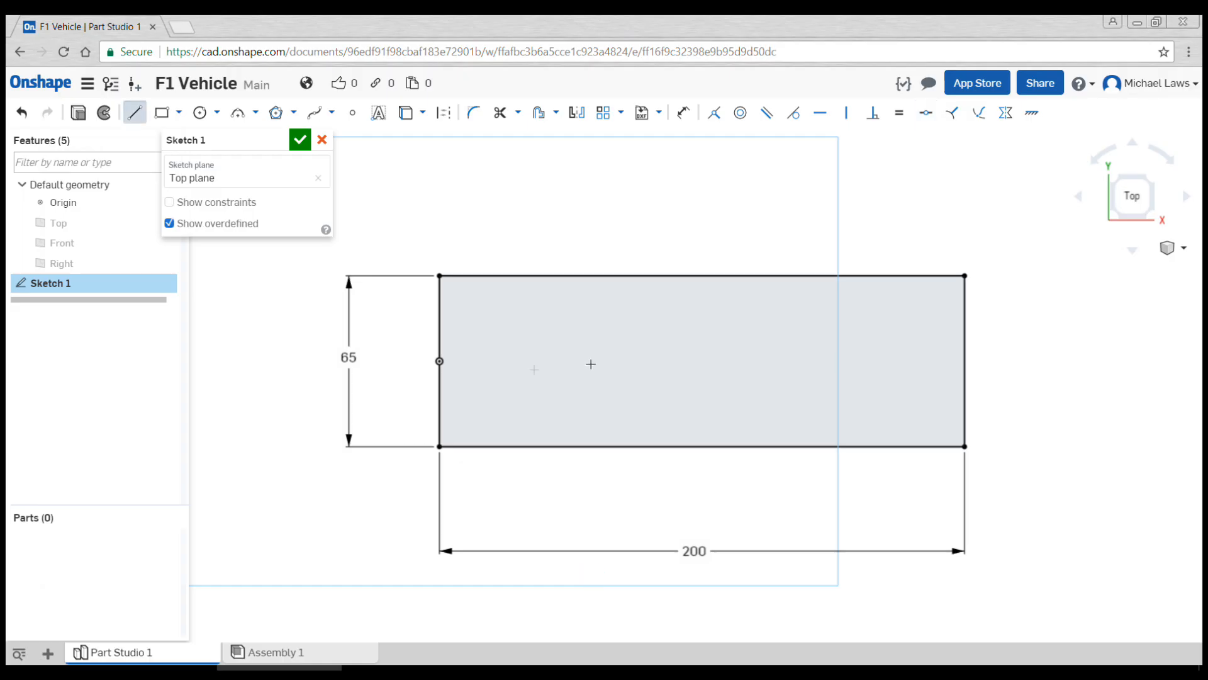
{"action": "left_click", "coordinate": [440, 361]}
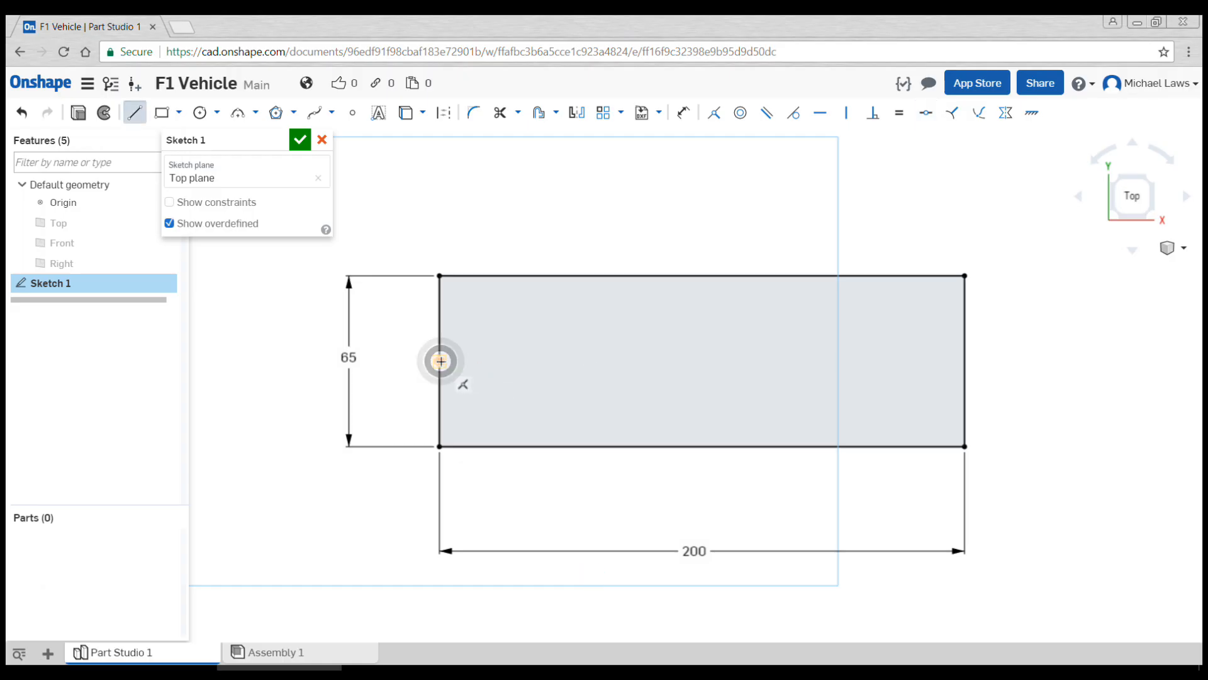
{"action": "left_click", "coordinate": [965, 361]}
{"action": "key", "text": "Escape"}
{"action": "left_click", "coordinate": [995, 349]}
Convert the rectangle's four outer edges to construction lines, leaving out the horizontal middle line.
{"action": "mouse_move", "coordinate": [395, 220]}
{"action": "left_mouse_down"}
{"action": "mouse_move", "coordinate": [473, 280]}
{"action": "mouse_move", "coordinate": [954, 489]}
{"action": "mouse_move", "coordinate": [1019, 499]}
{"action": "left_mouse_up"}
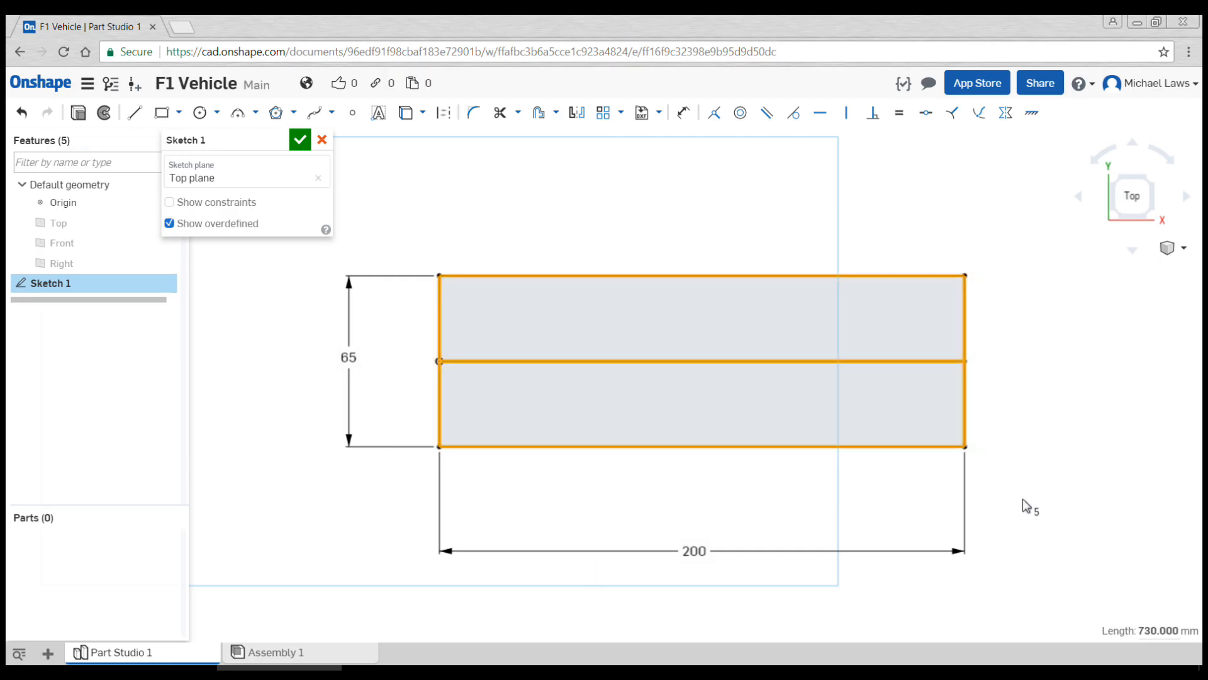
{"action": "left_click", "coordinate": [906, 361]}
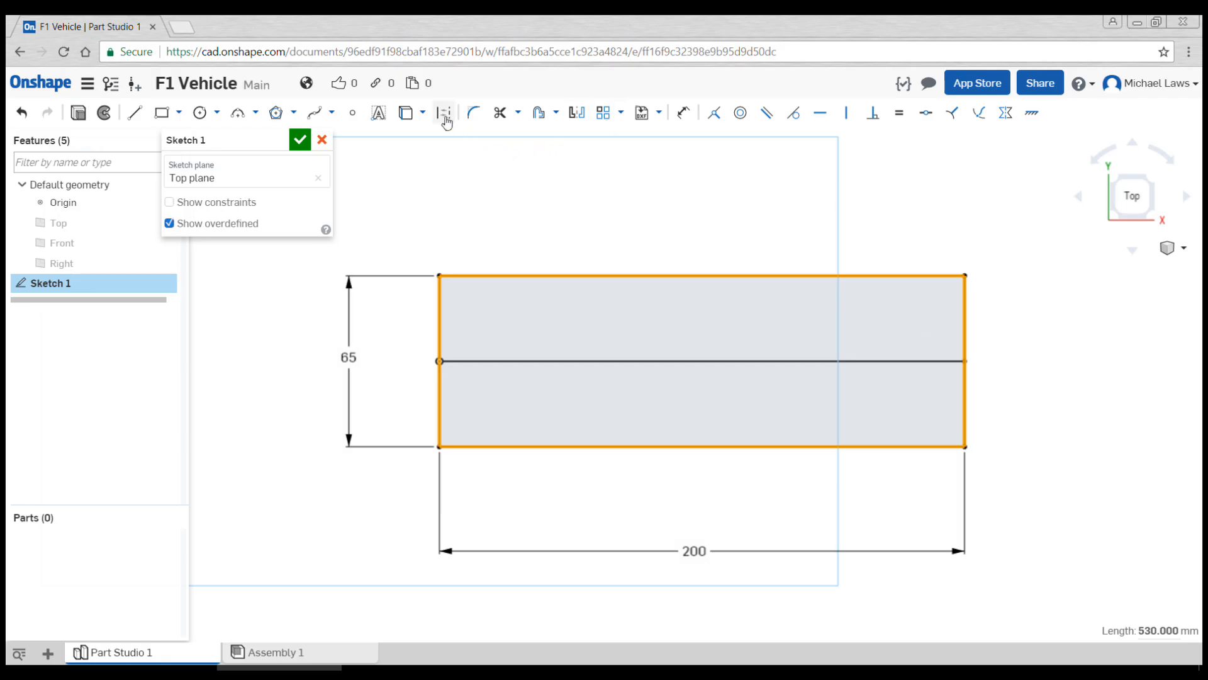
{"action": "key", "text": "q"}
{"action": "left_click", "coordinate": [674, 198]}
Sketch a corner rectangle about 40 by 16 mm rising from the lower construction edge, toward its left end.
{"action": "middle_click_drag", "start_coordinate": [813, 248], "coordinate": [766, 219]}
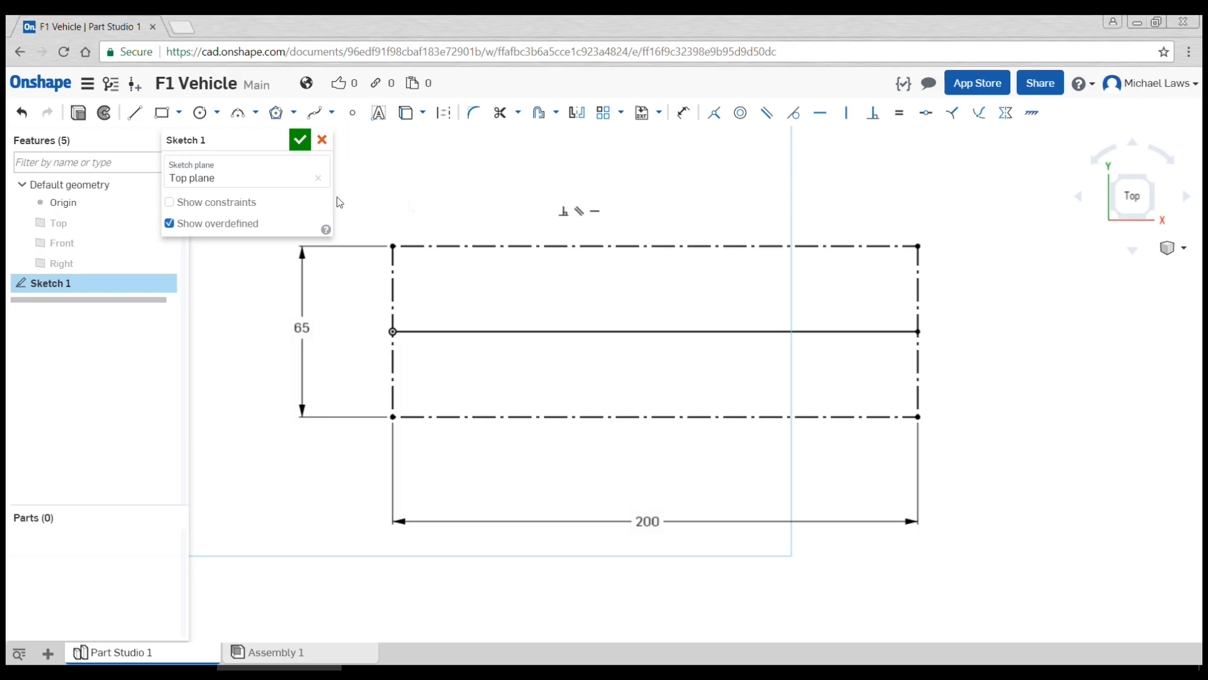
{"action": "left_click", "coordinate": [162, 113]}
{"action": "left_click", "coordinate": [162, 113]}
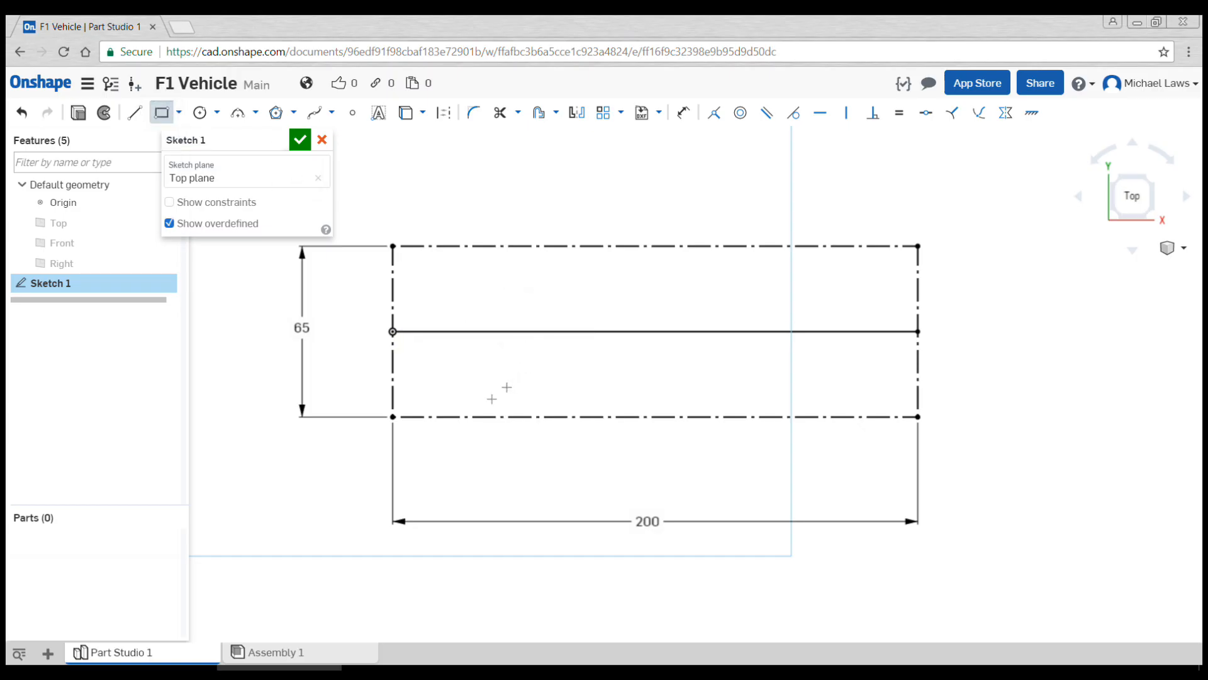
{"action": "left_click", "coordinate": [480, 416]}
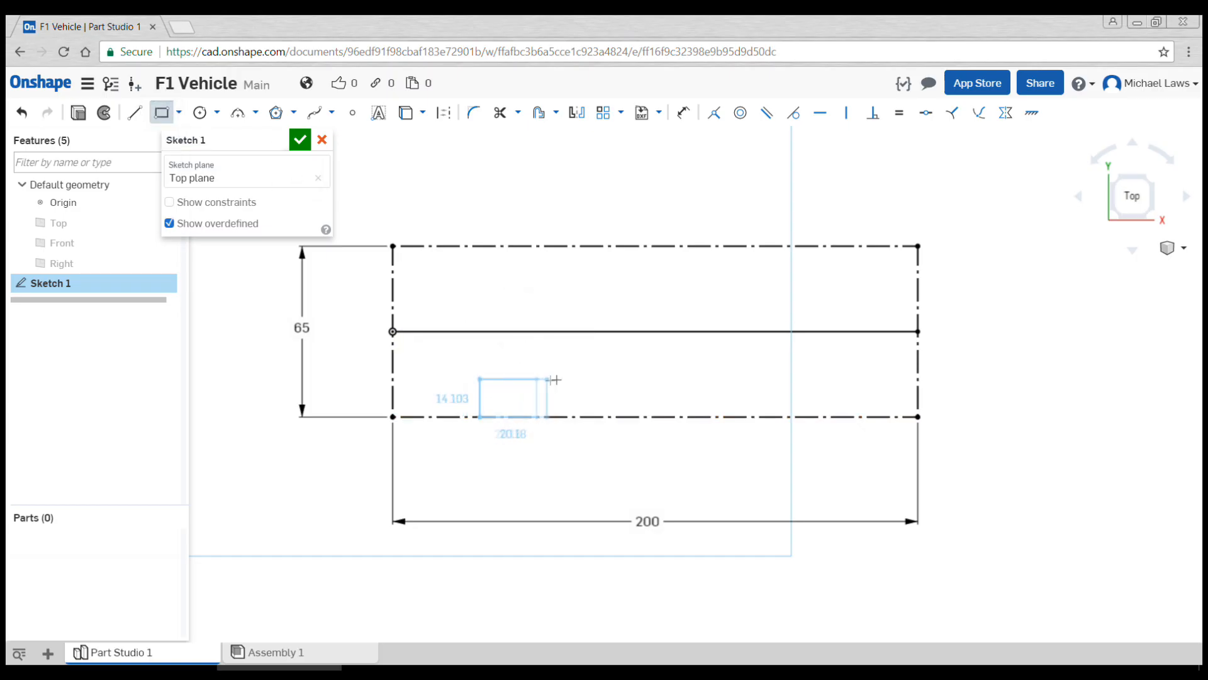
{"action": "left_click", "coordinate": [586, 374]}
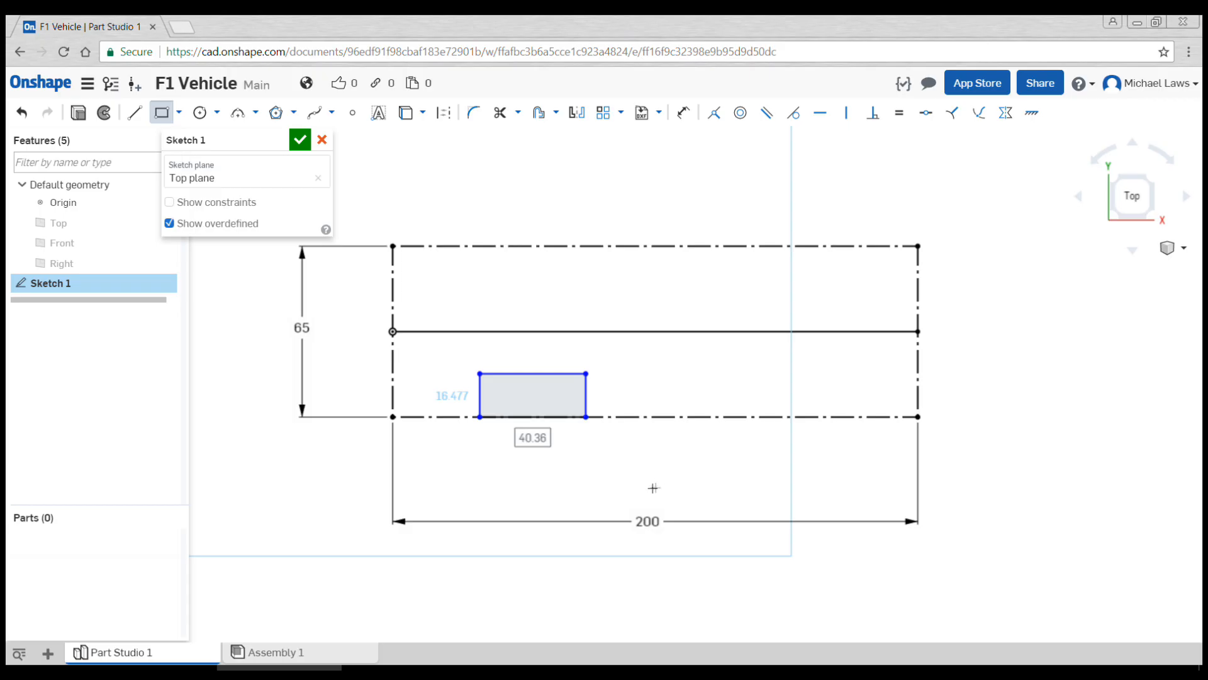
Dimension the small rectangle's width at 33 mm between its vertical sides.
{"action": "key", "text": "u"}
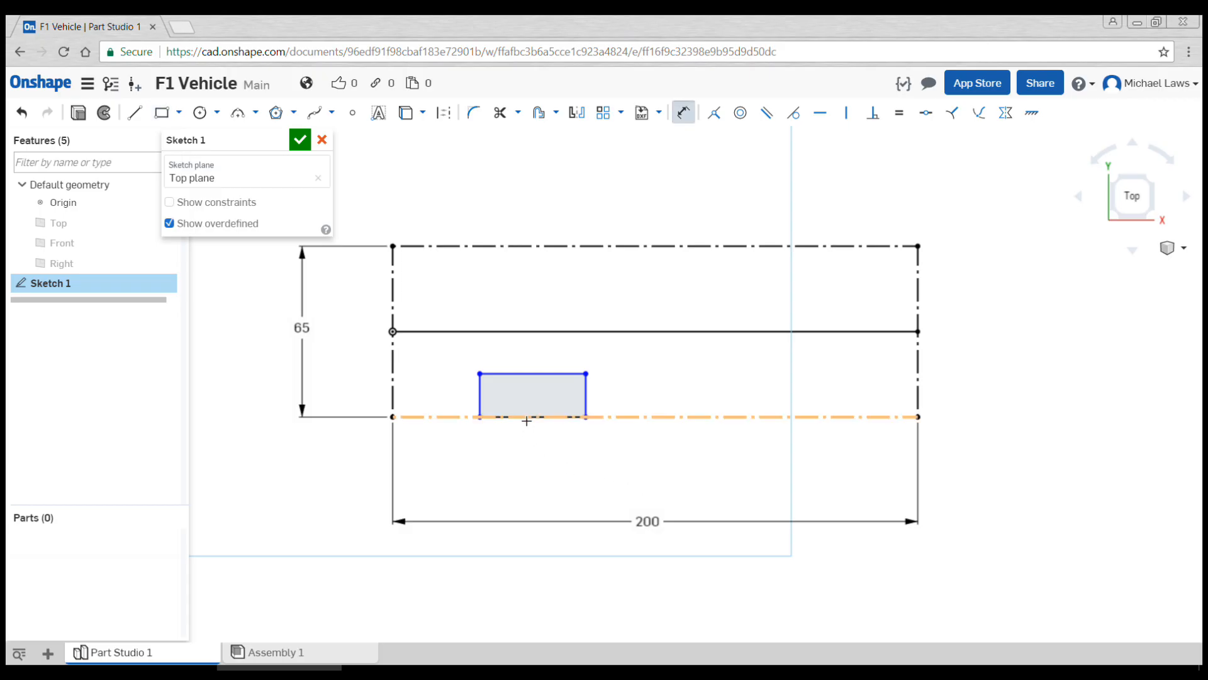
{"action": "left_click", "coordinate": [481, 399]}
{"action": "left_click", "coordinate": [585, 397]}
{"action": "left_click", "coordinate": [544, 497]}
{"action": "type", "text": "33"}
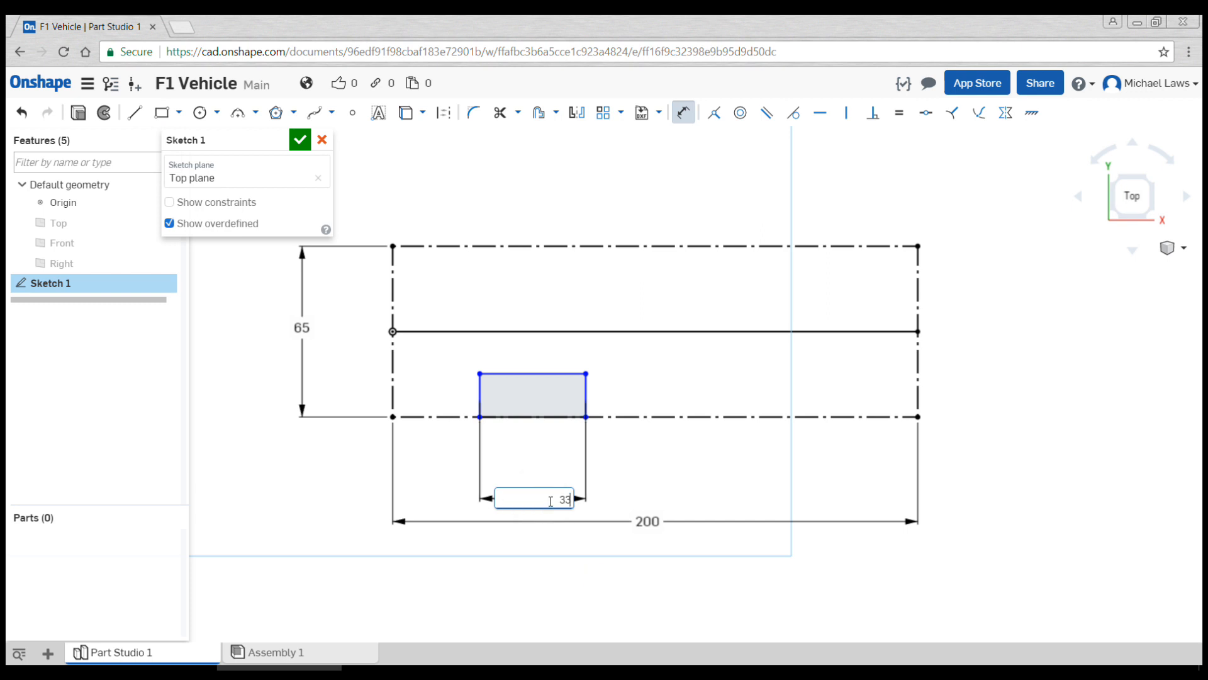
{"action": "key", "text": "Return"}
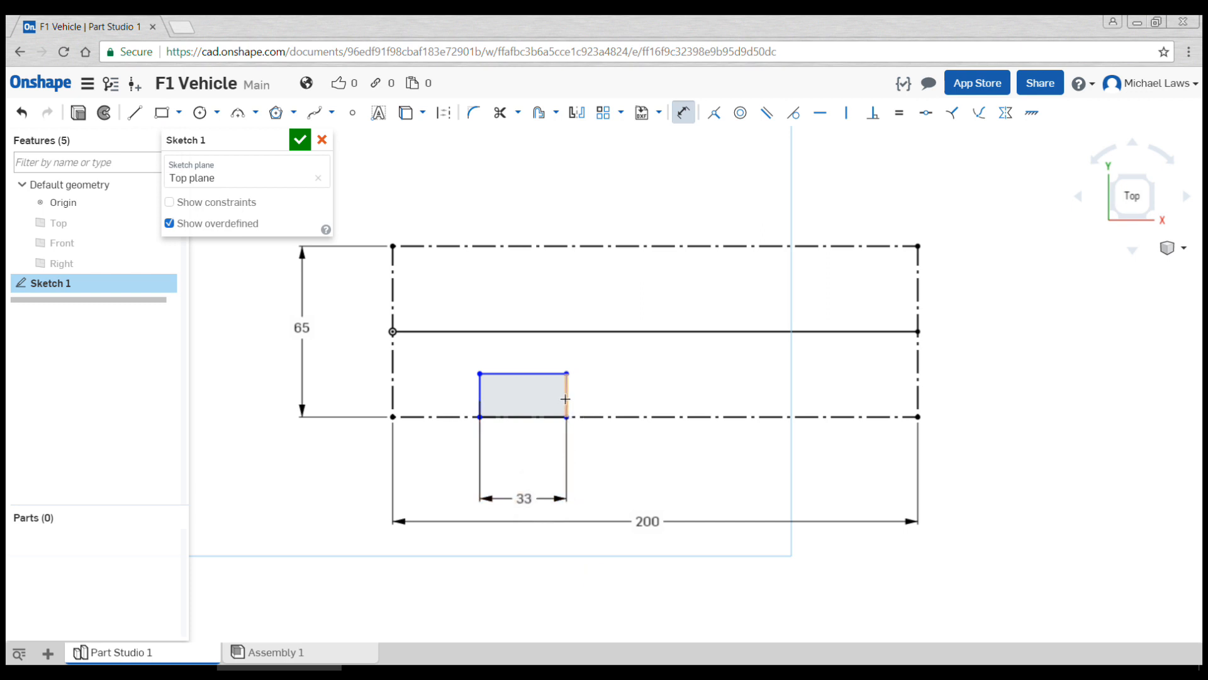
Dimension the small rectangle's height above the lower construction edge at 15.89 mm.
{"action": "left_click", "coordinate": [638, 448]}
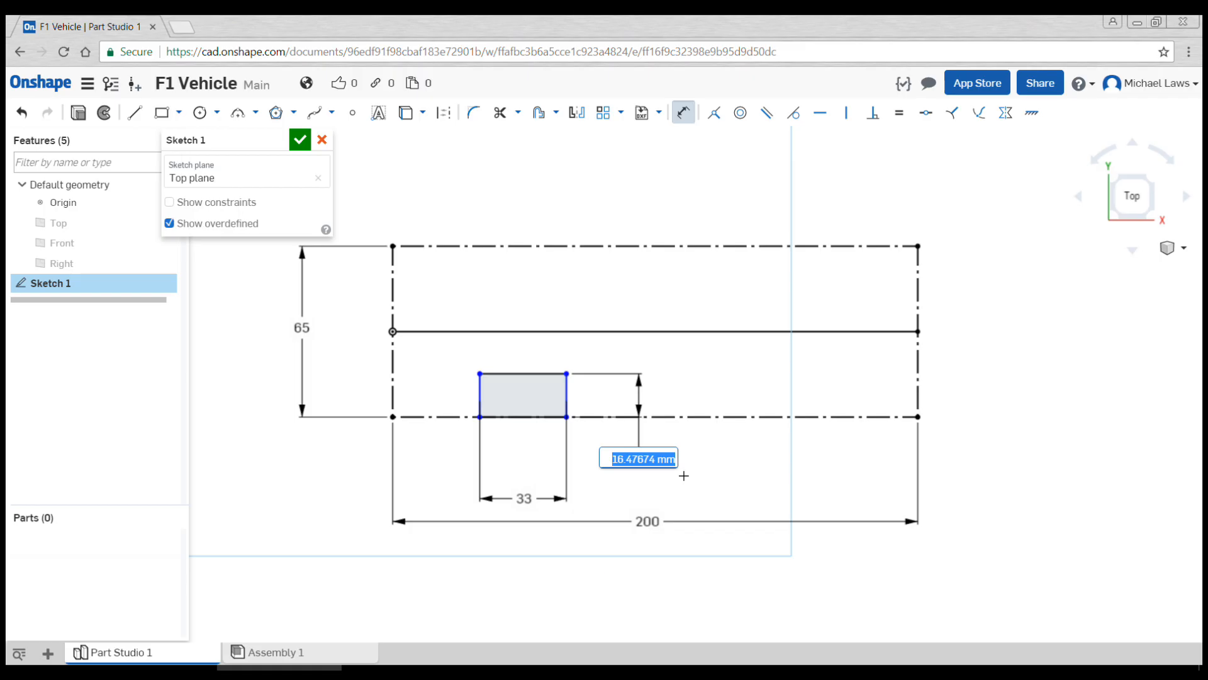
{"action": "type", "text": "15.89"}
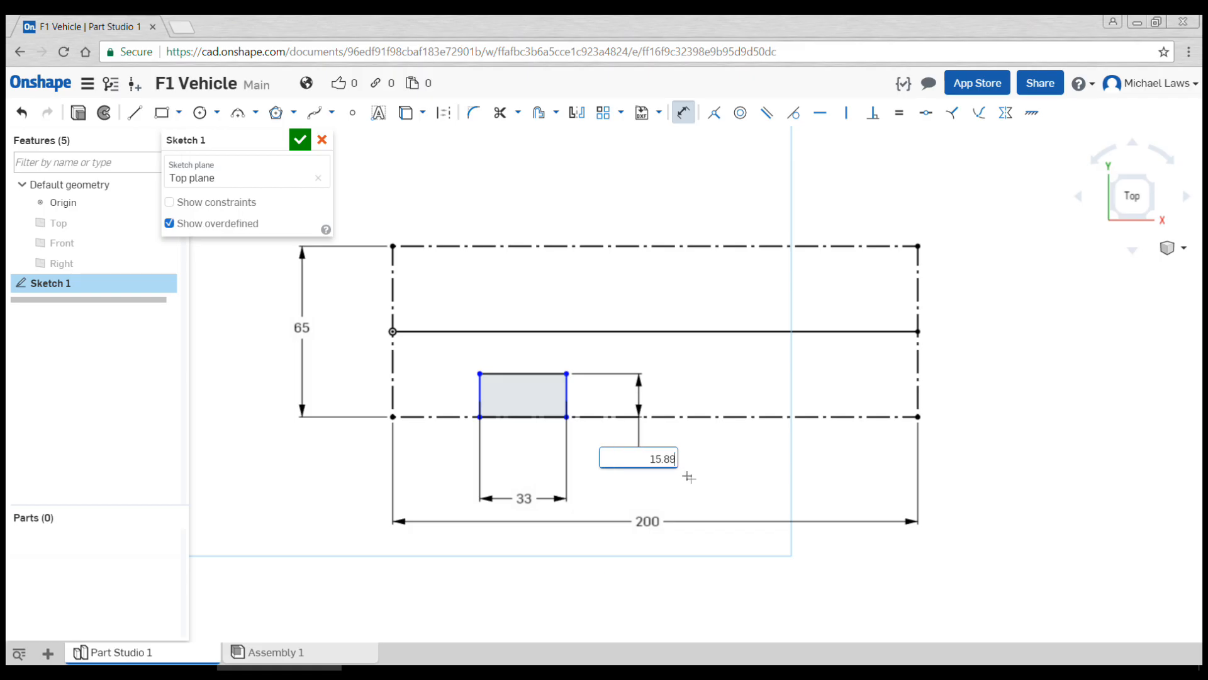
{"action": "key", "text": "Return"}
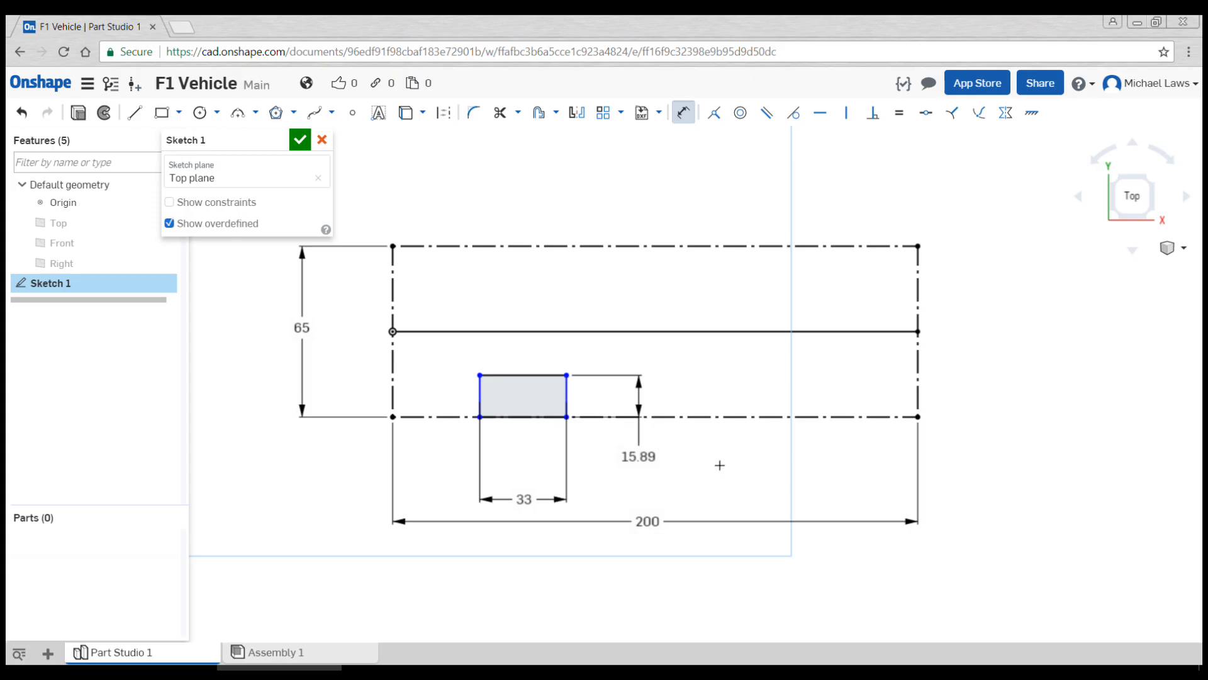
{"action": "key", "text": "g"}
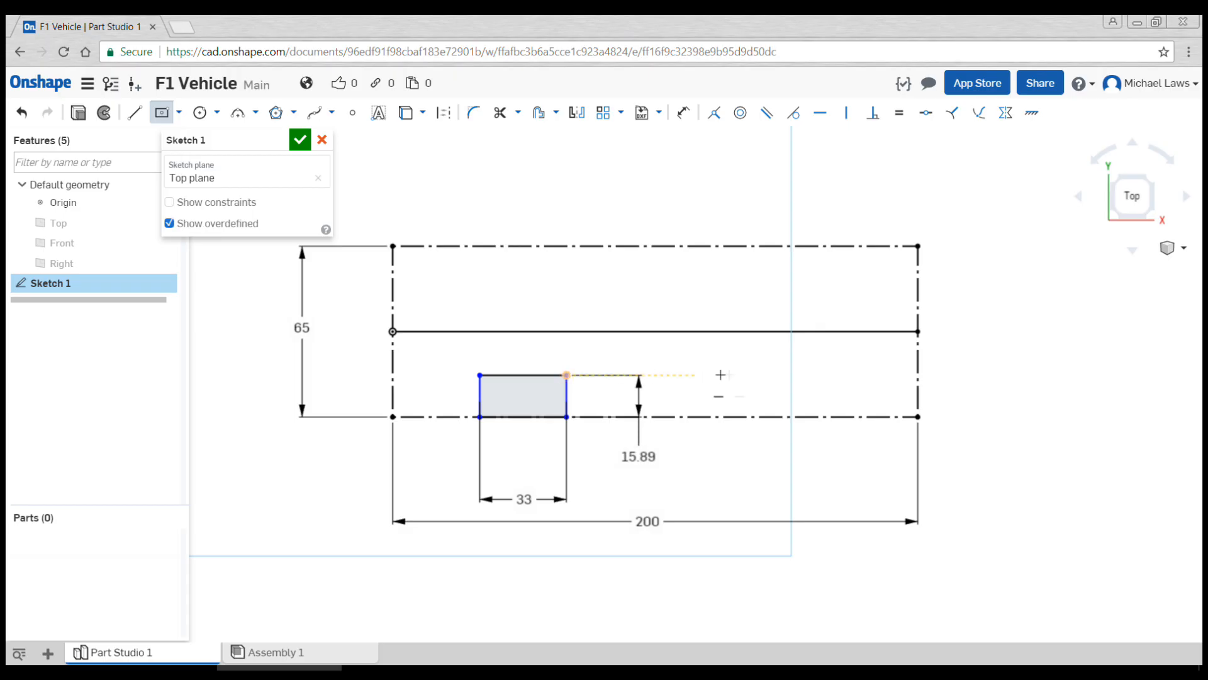
{"action": "left_click", "coordinate": [737, 374]}
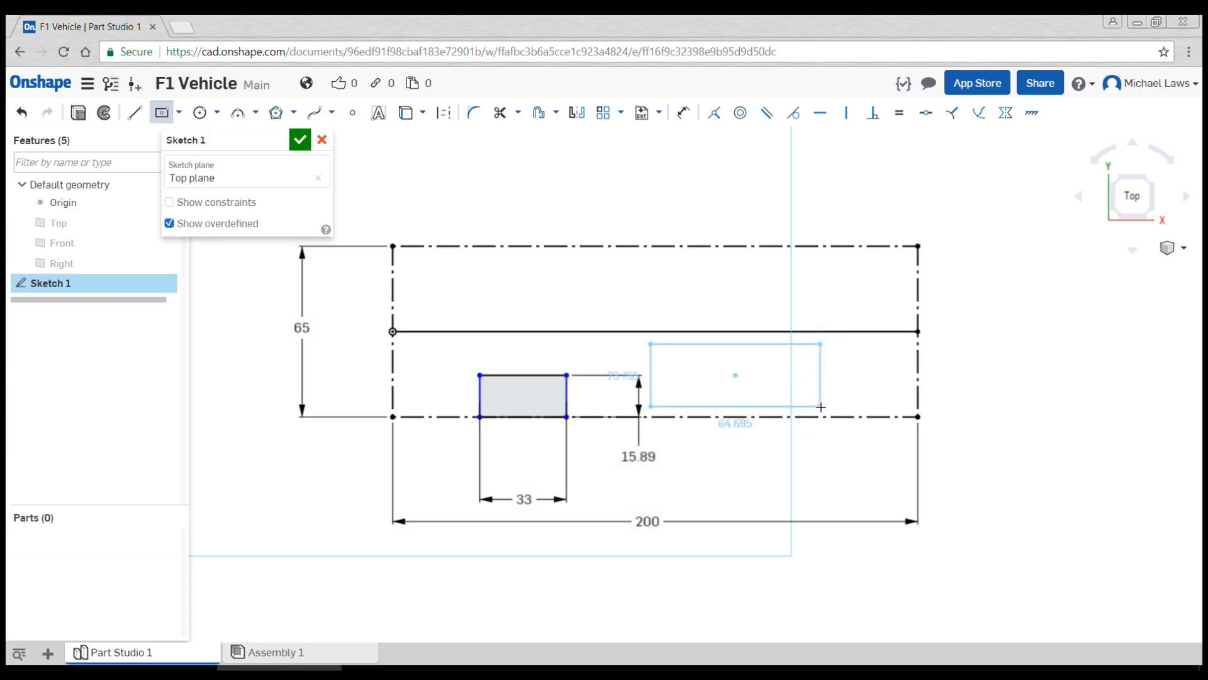
{"action": "key", "text": "Escape"}
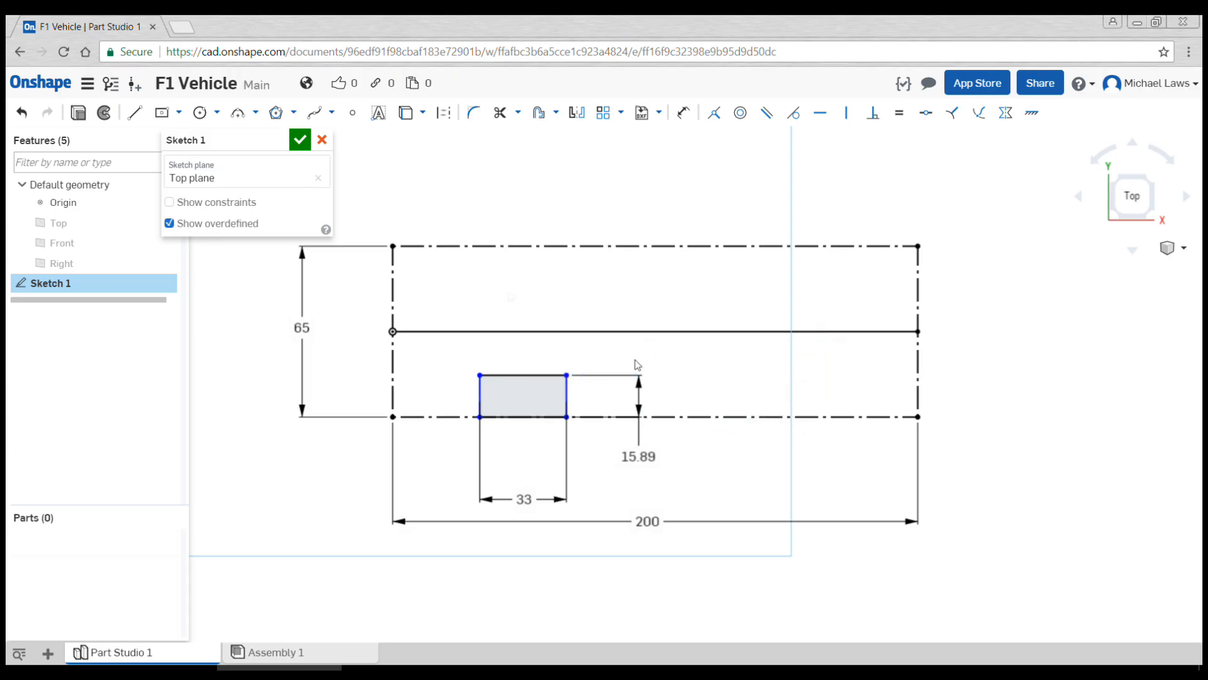
Sketch a second corner rectangle about 40 by 16 mm on the lower construction edge, toward its right end and level with the first.
{"action": "left_click", "coordinate": [179, 114]}
{"action": "left_click", "coordinate": [189, 135]}
{"action": "left_click", "coordinate": [728, 376]}
{"action": "left_click", "coordinate": [832, 416]}
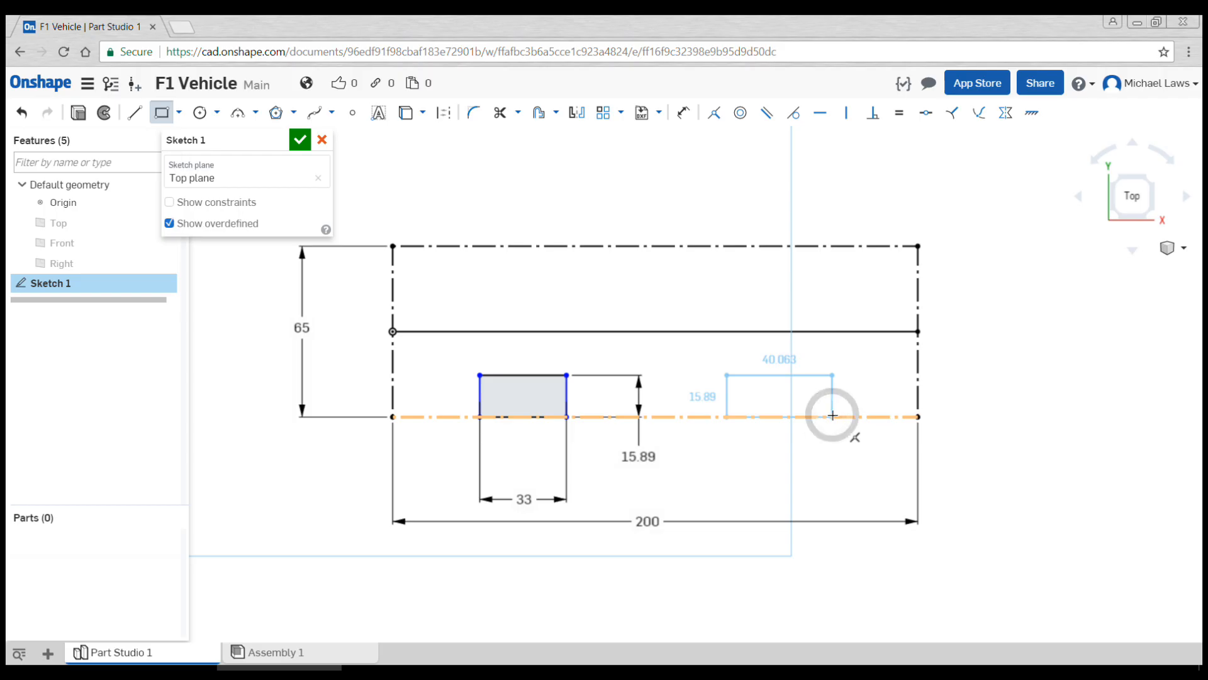
{"action": "key", "text": "Escape"}
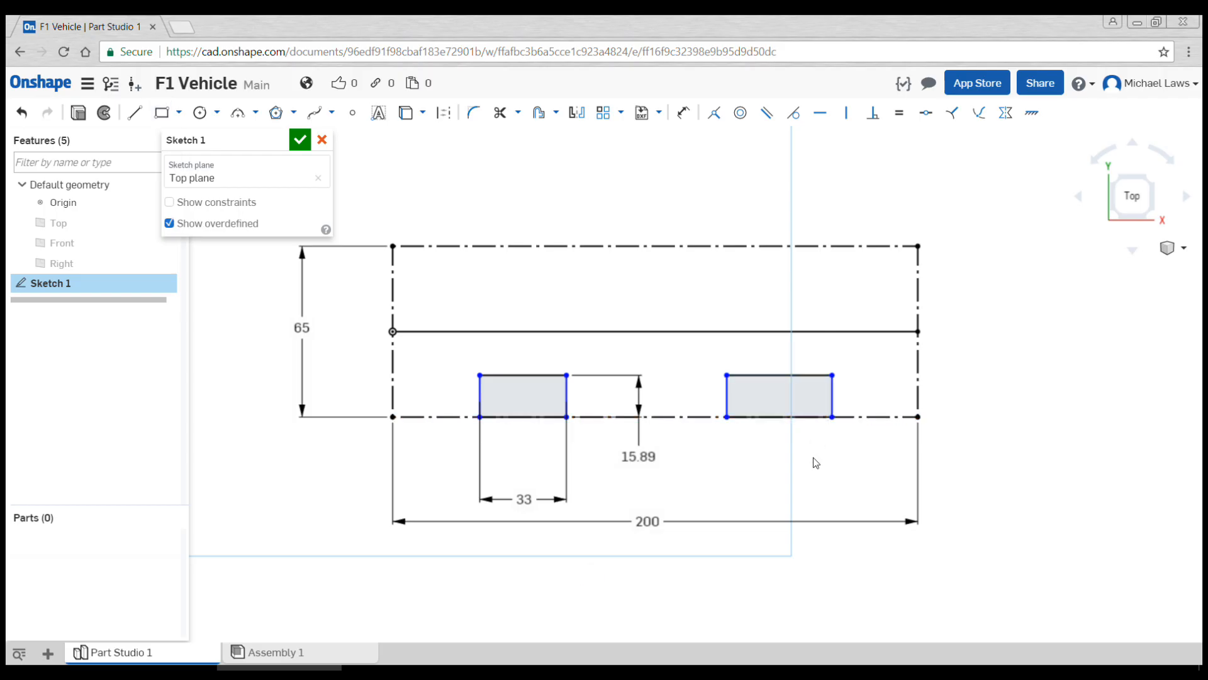
Apply Equal constraints between the two small rectangles' upper edges and between their vertical sides.
{"action": "left_click", "coordinate": [900, 117]}
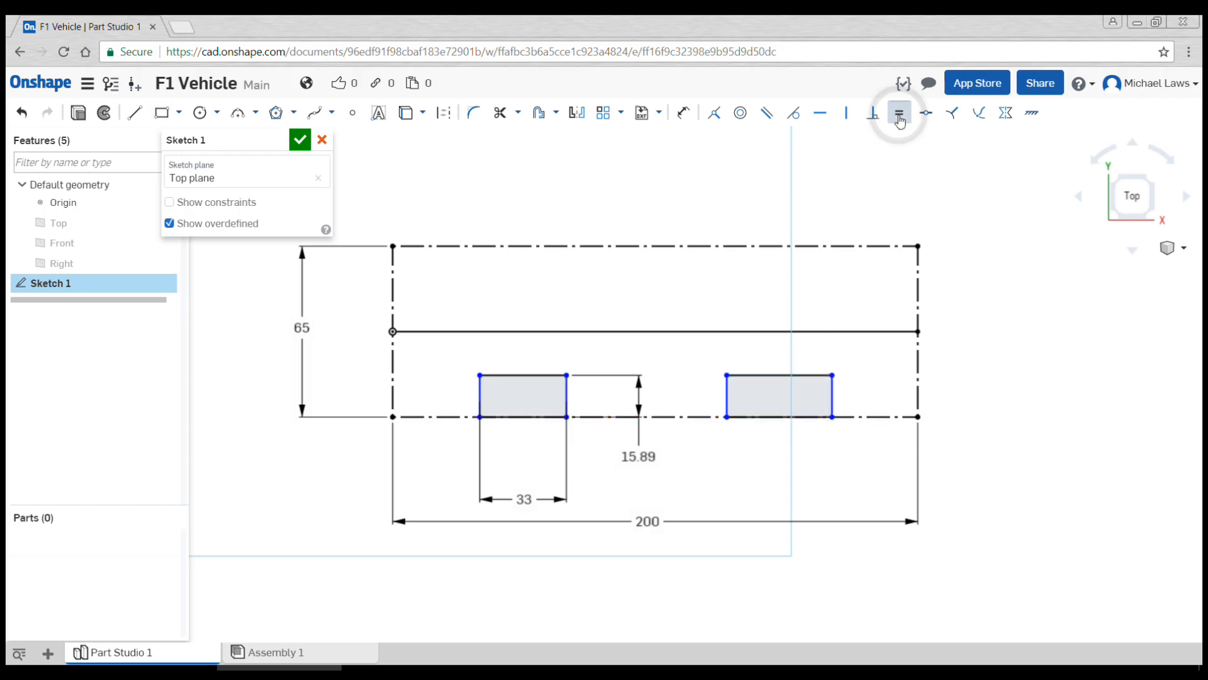
{"action": "left_click", "coordinate": [778, 375]}
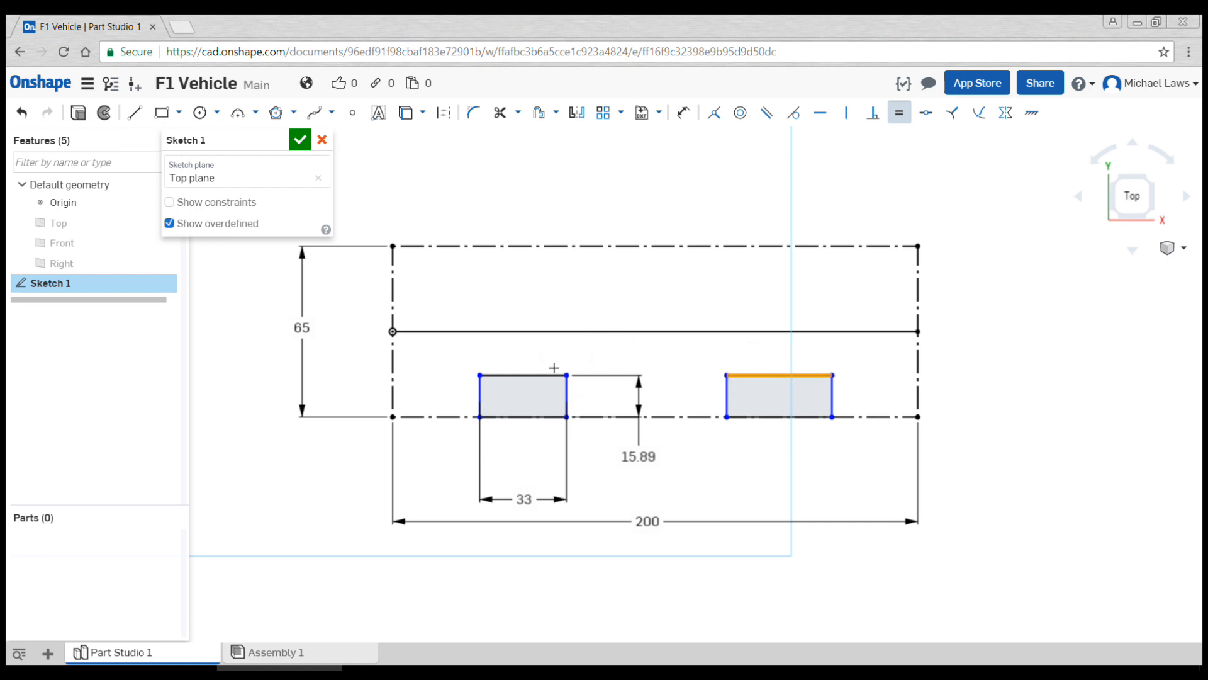
{"action": "left_click", "coordinate": [535, 375]}
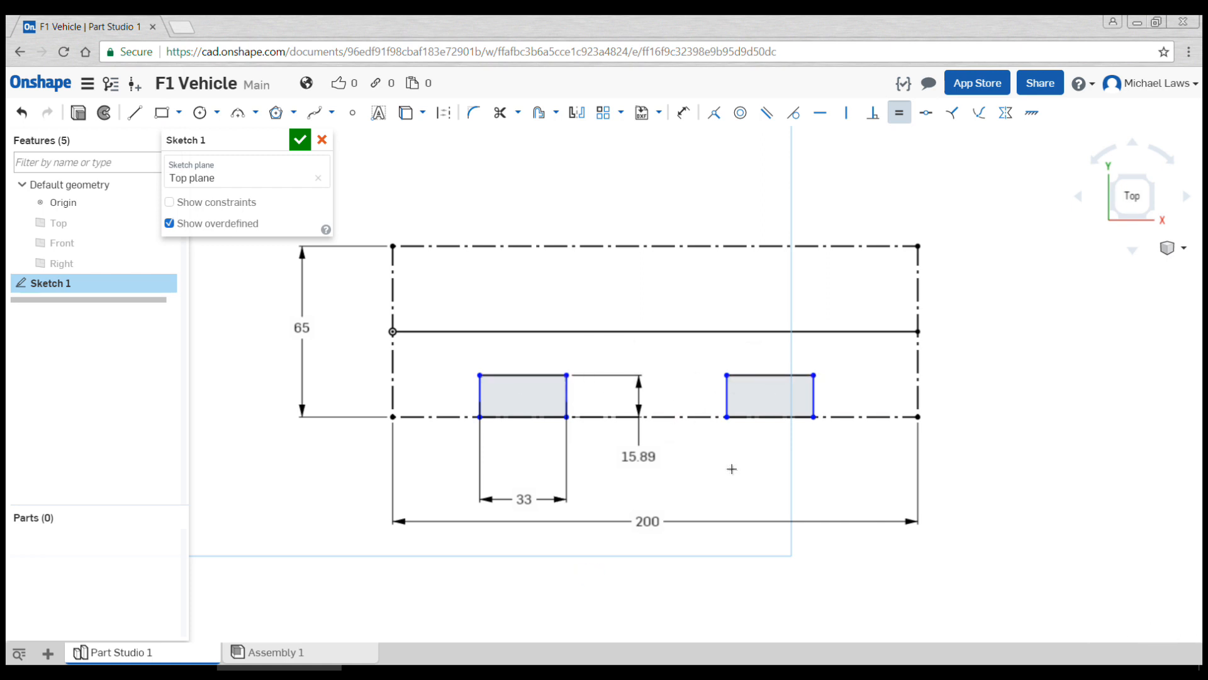
{"action": "left_click", "coordinate": [725, 398]}
{"action": "left_click", "coordinate": [725, 397]}
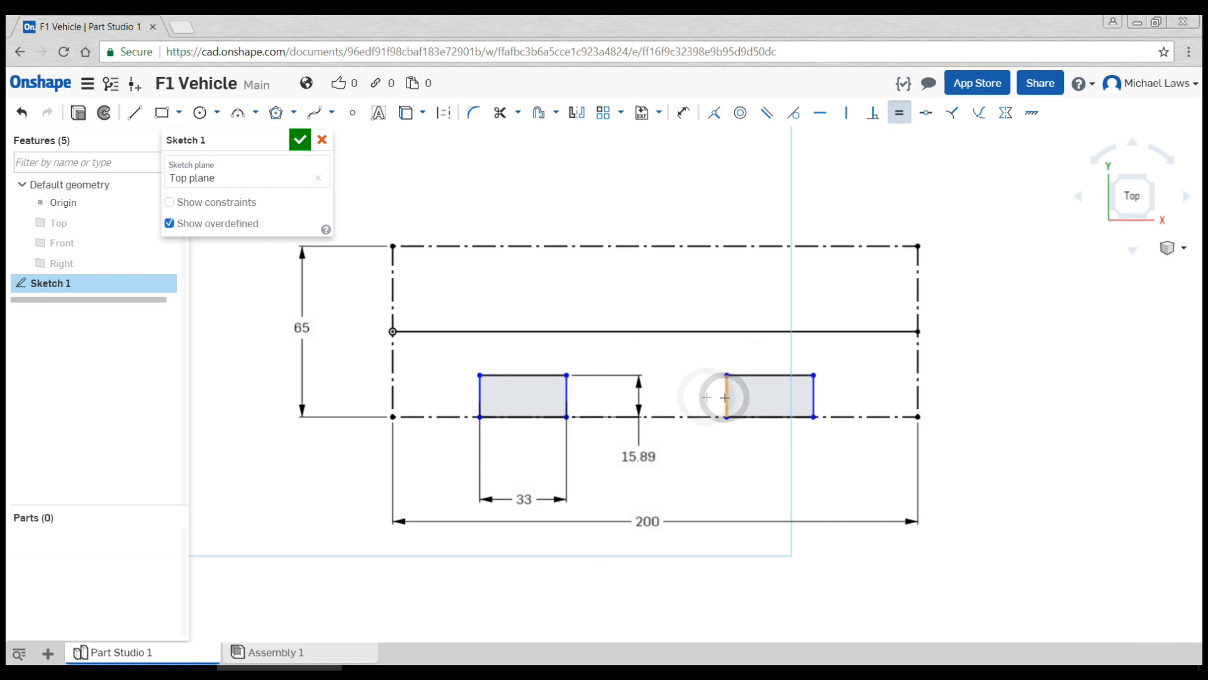
{"action": "left_click", "coordinate": [566, 395]}
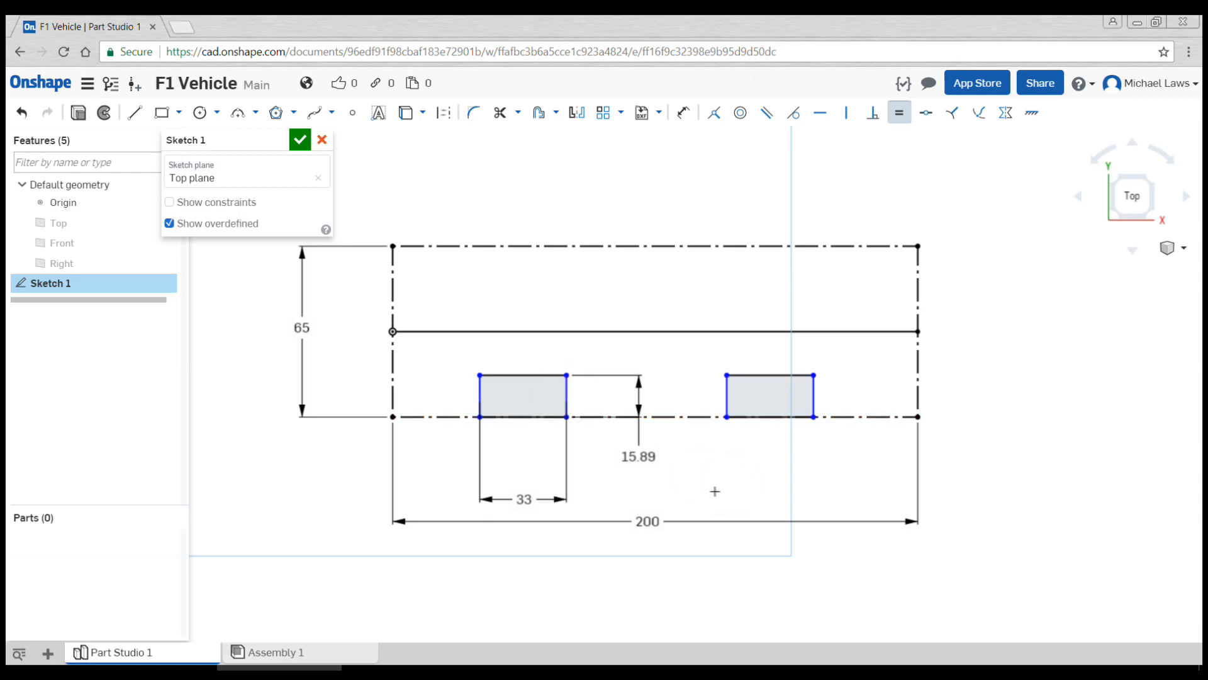
{"action": "key", "text": "Escape"}
Reposition both small rectangles along the lower construction edge, shifting each slightly toward the right end.
{"action": "mouse_move", "coordinate": [567, 404]}
{"action": "left_mouse_down"}
{"action": "mouse_move", "coordinate": [634, 406]}
{"action": "mouse_move", "coordinate": [584, 406]}
{"action": "left_mouse_up"}
{"action": "mouse_move", "coordinate": [728, 401]}
{"action": "left_mouse_down"}
{"action": "mouse_move", "coordinate": [779, 398]}
{"action": "mouse_move", "coordinate": [739, 396]}
{"action": "mouse_move", "coordinate": [745, 405]}
{"action": "left_mouse_up"}
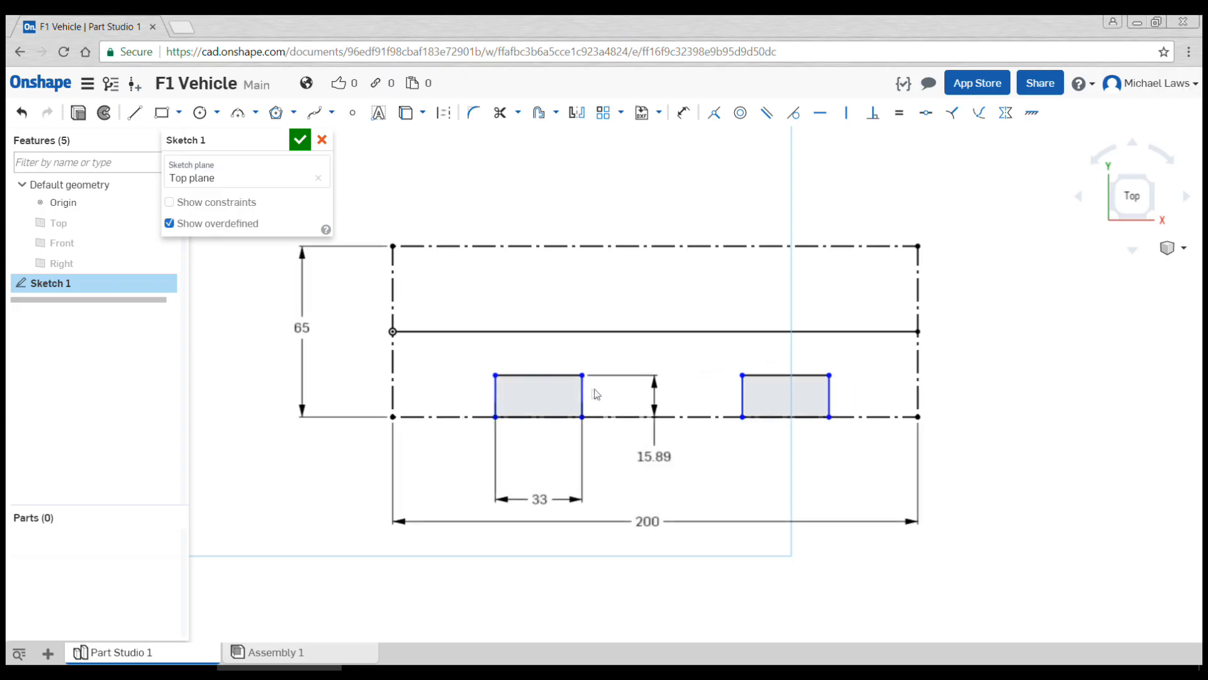
{"action": "left_click_drag", "start_coordinate": [582, 390], "coordinate": [574, 397]}
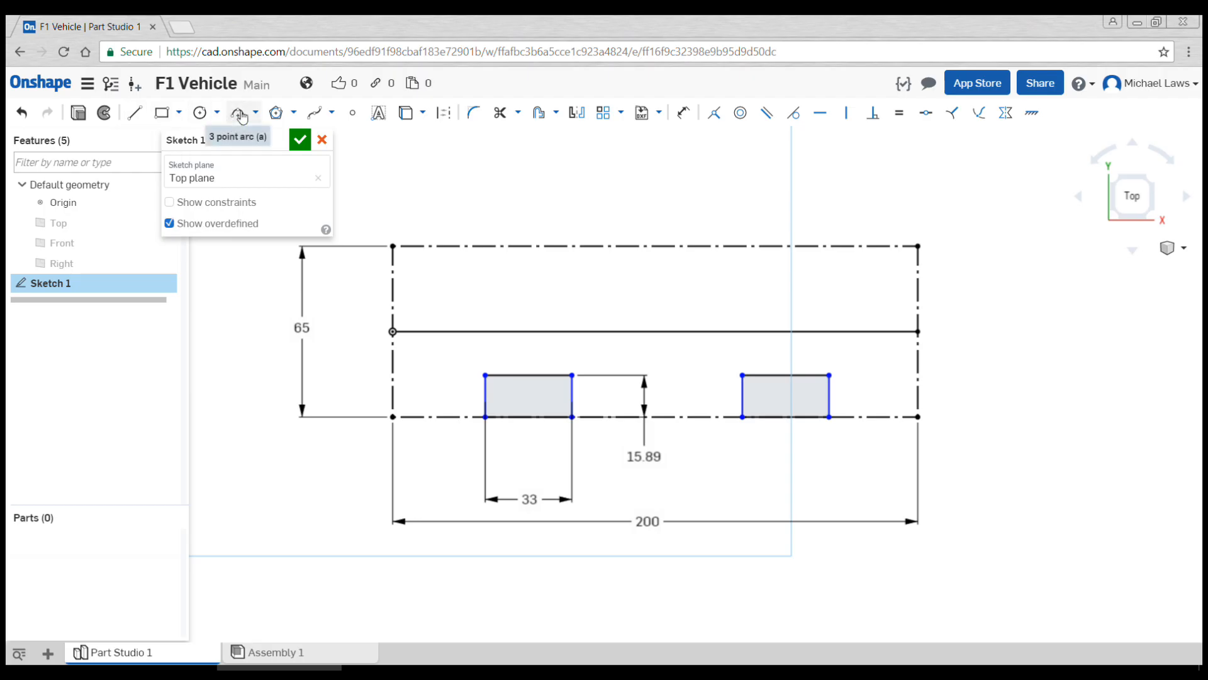
Draw a three-line outline about 43 mm wide and 20 mm high around the left rectangle, starting and ending on the lower construction edge.
{"action": "key", "text": "l"}
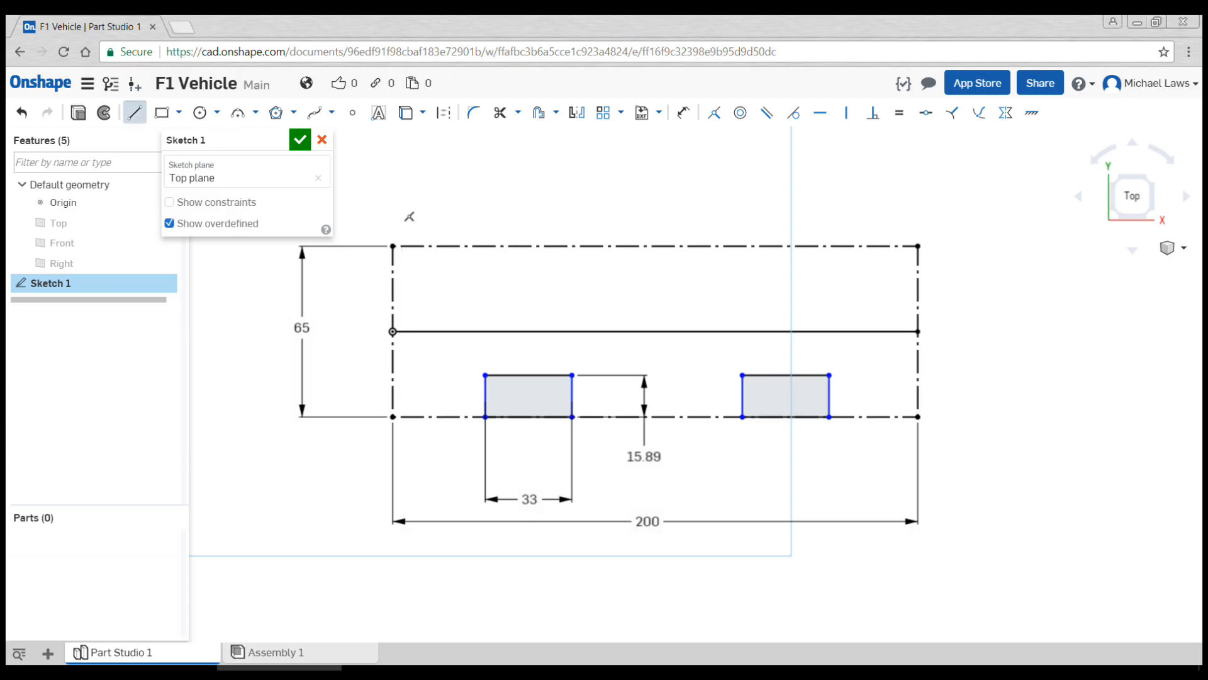
{"action": "left_click", "coordinate": [474, 416]}
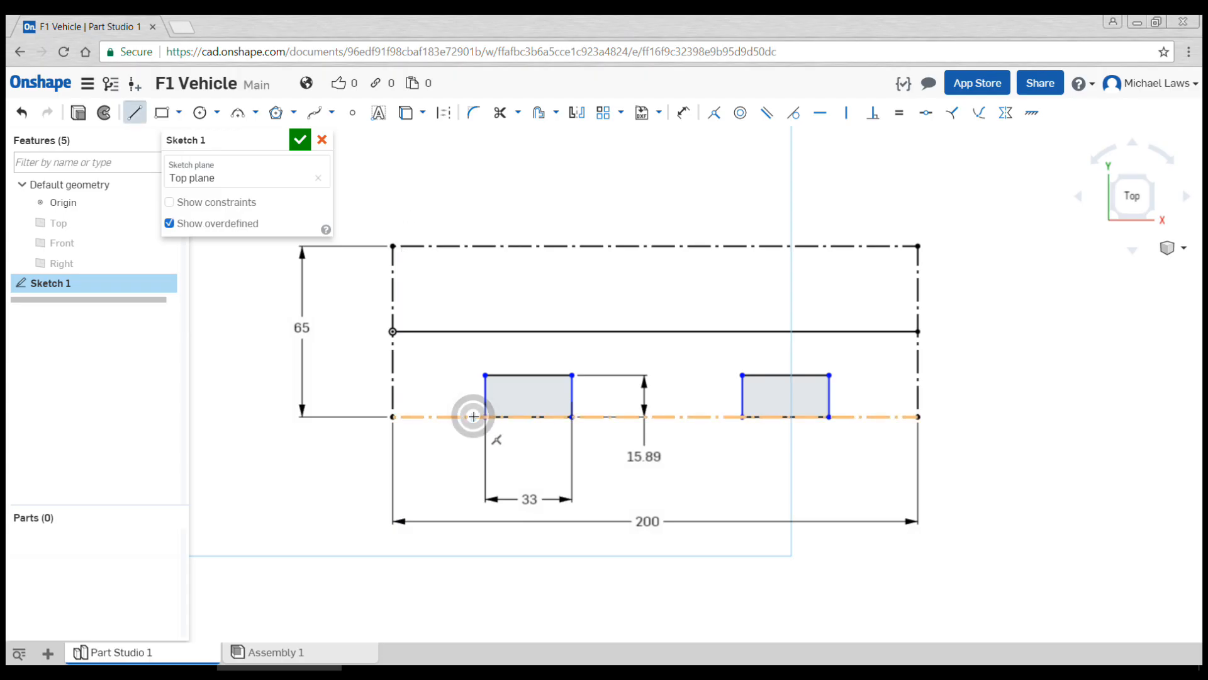
{"action": "left_click", "coordinate": [474, 363]}
{"action": "left_click", "coordinate": [586, 363]}
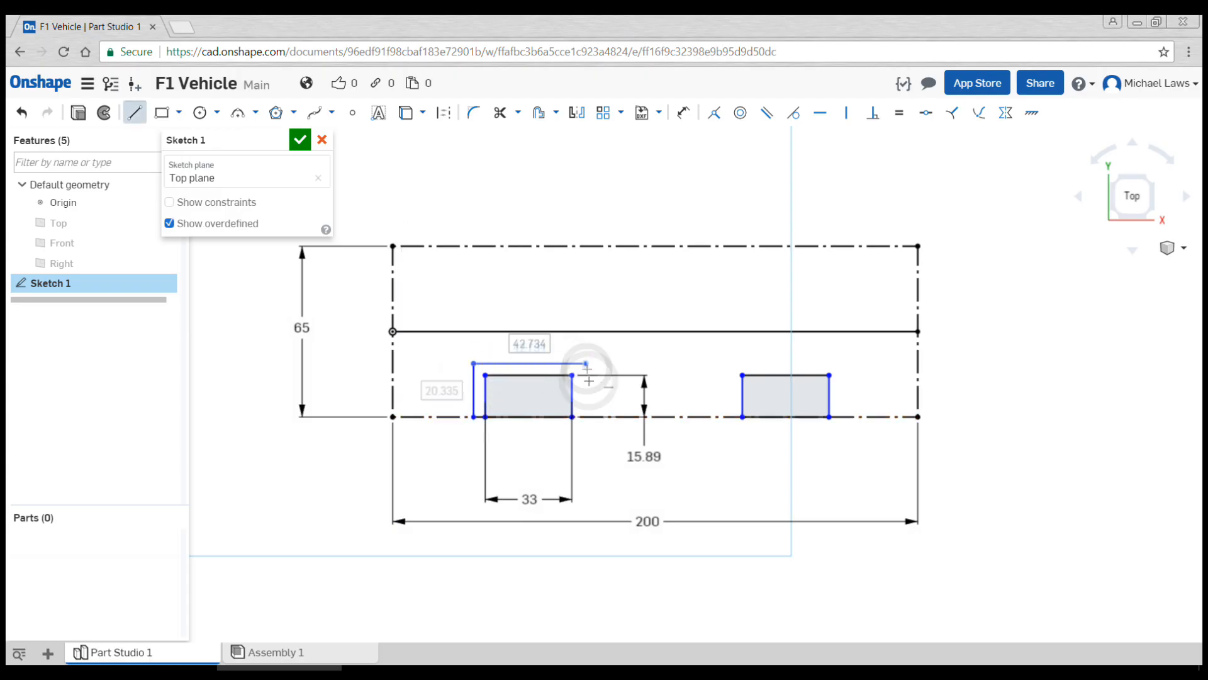
{"action": "left_click", "coordinate": [586, 416]}
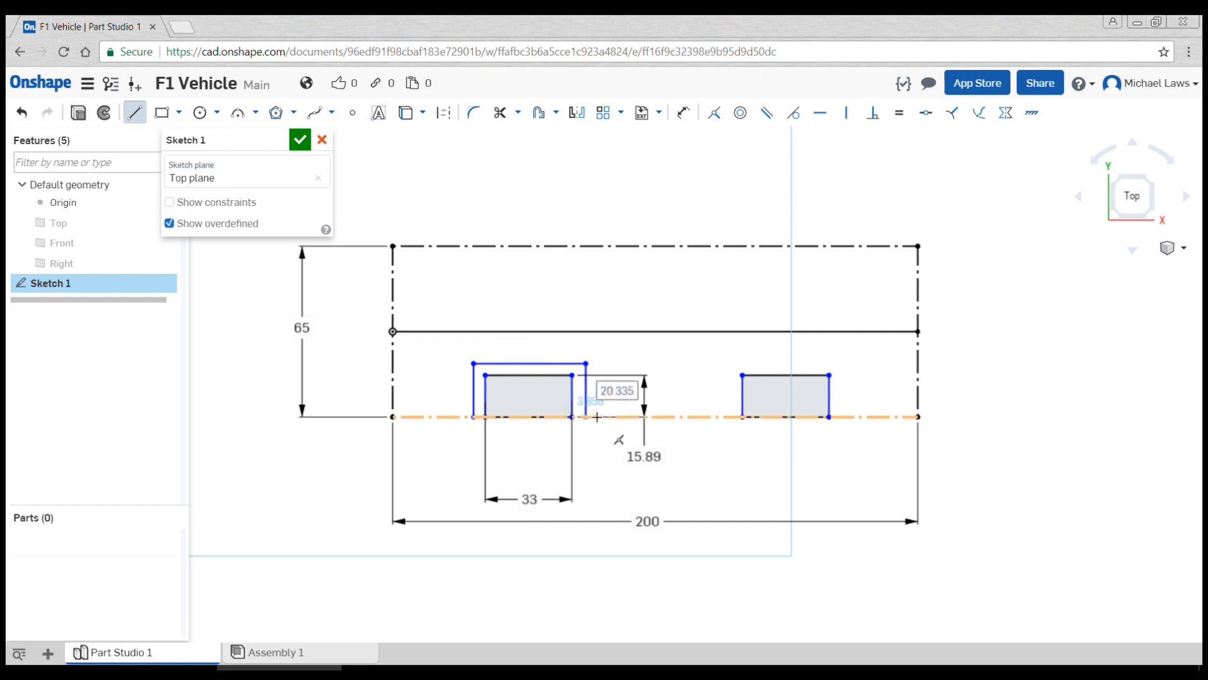
{"action": "key", "text": "Escape"}
Draw a line about 18 mm left from the right rectangle's upper-left corner, then straight down to the lower construction edge.
{"action": "key", "text": "l"}
{"action": "left_click", "coordinate": [742, 375]}
{"action": "left_click", "coordinate": [696, 375]}
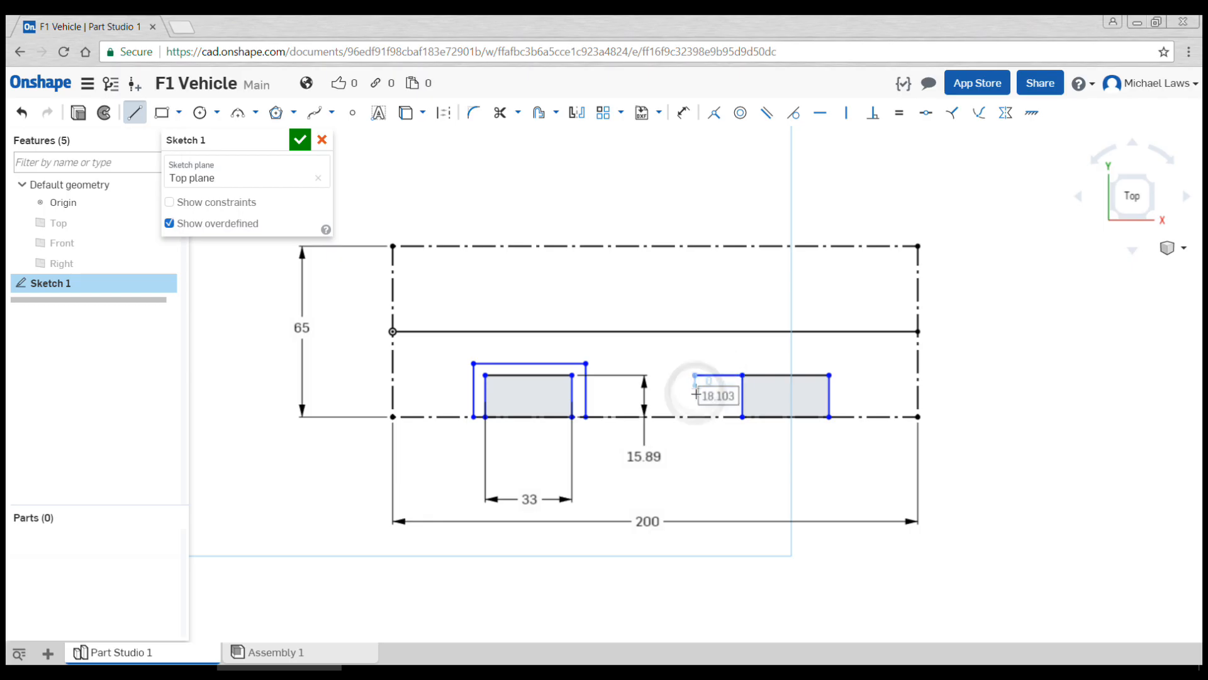
{"action": "left_click", "coordinate": [696, 417]}
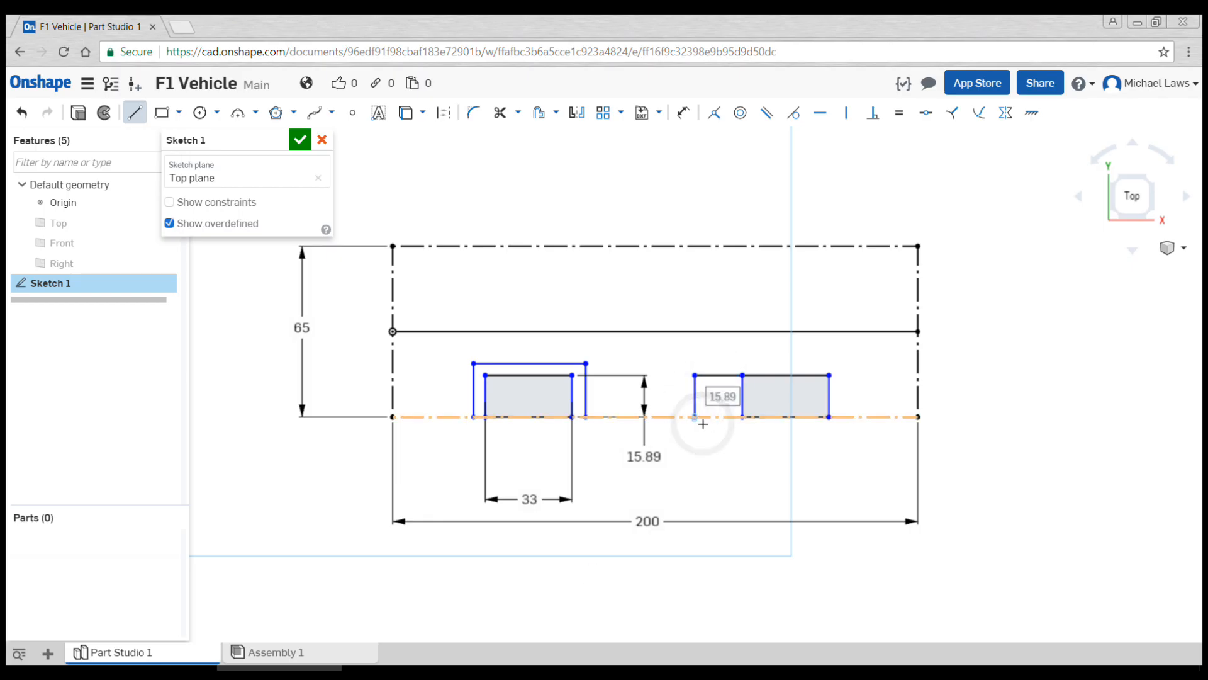
{"action": "key", "text": "Escape"}
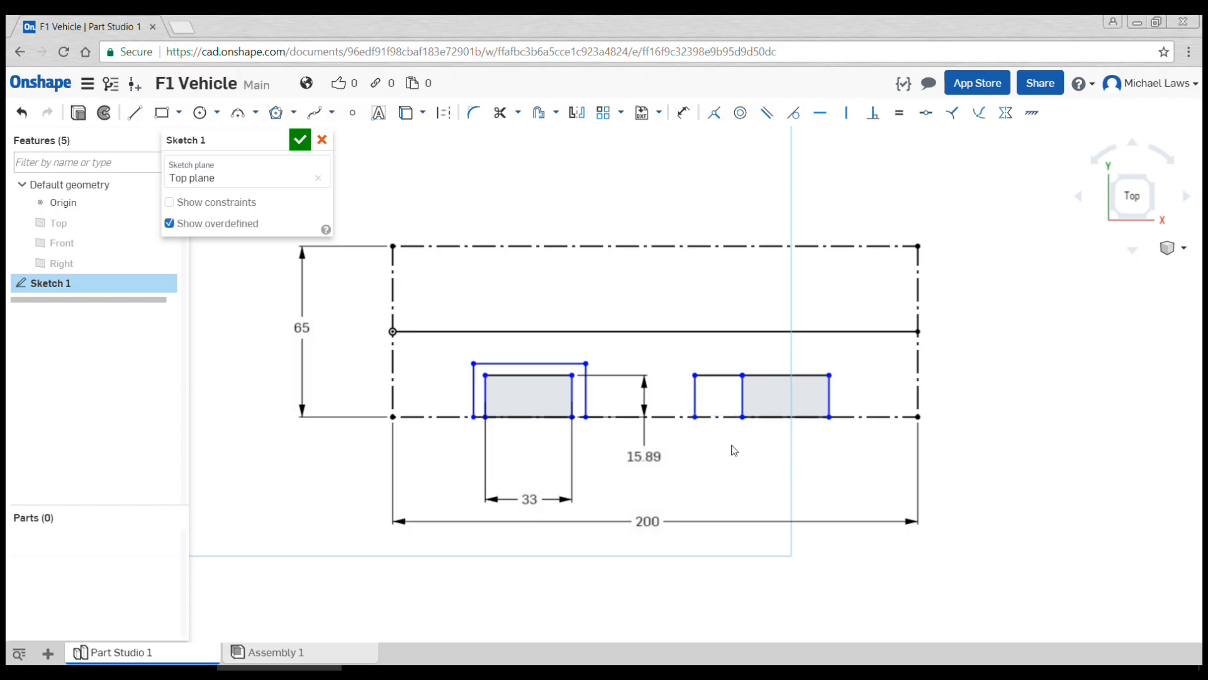
Draw a line along the lower construction edge from the left outline's right foot, stopping short of the vertical line near the right rectangle.
{"action": "key", "text": "l"}
{"action": "left_click", "coordinate": [586, 417]}
{"action": "left_click", "coordinate": [671, 416]}
{"action": "key", "text": "a"}
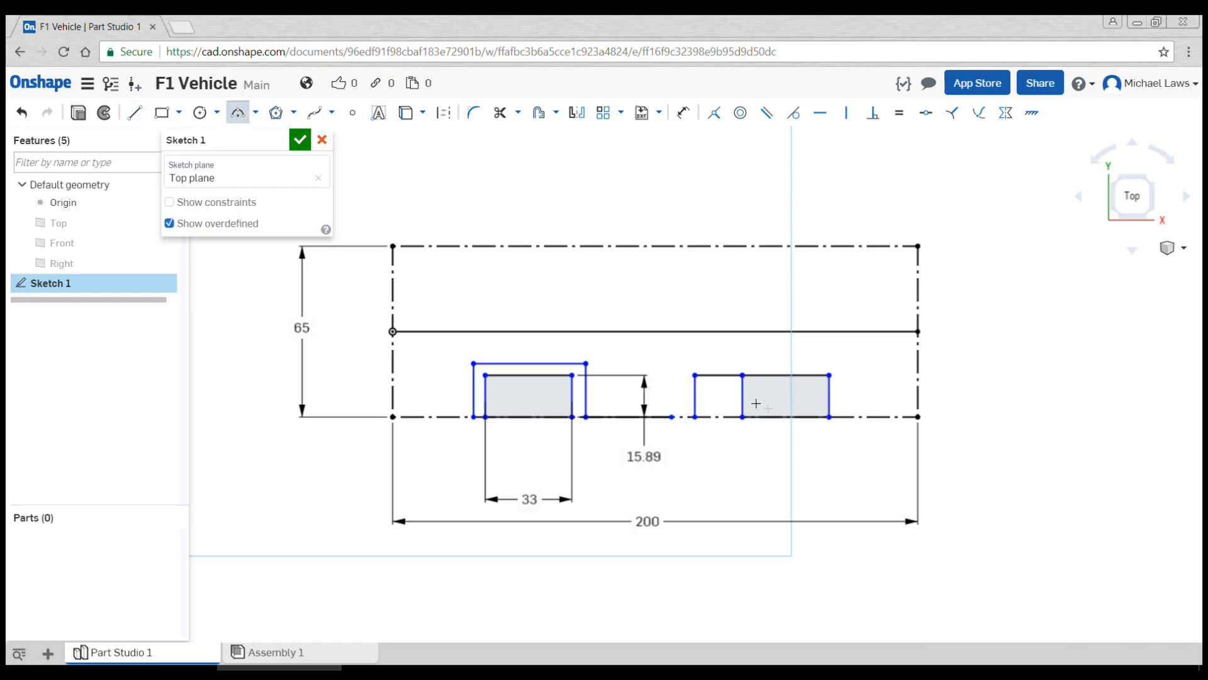
Draw a line about 4 mm up from the left end of the right rectangle's extended top line, then horizontally above that rectangle.
{"action": "key", "text": "l"}
{"action": "left_click", "coordinate": [695, 376]}
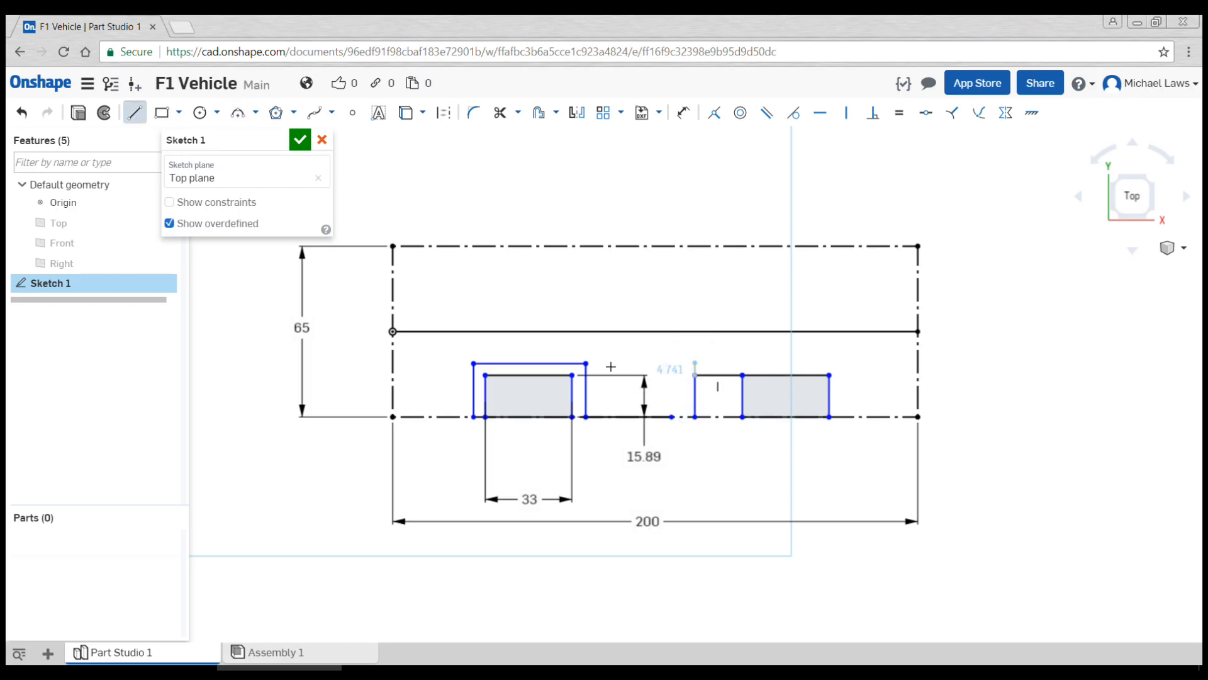
{"action": "left_click", "coordinate": [695, 363]}
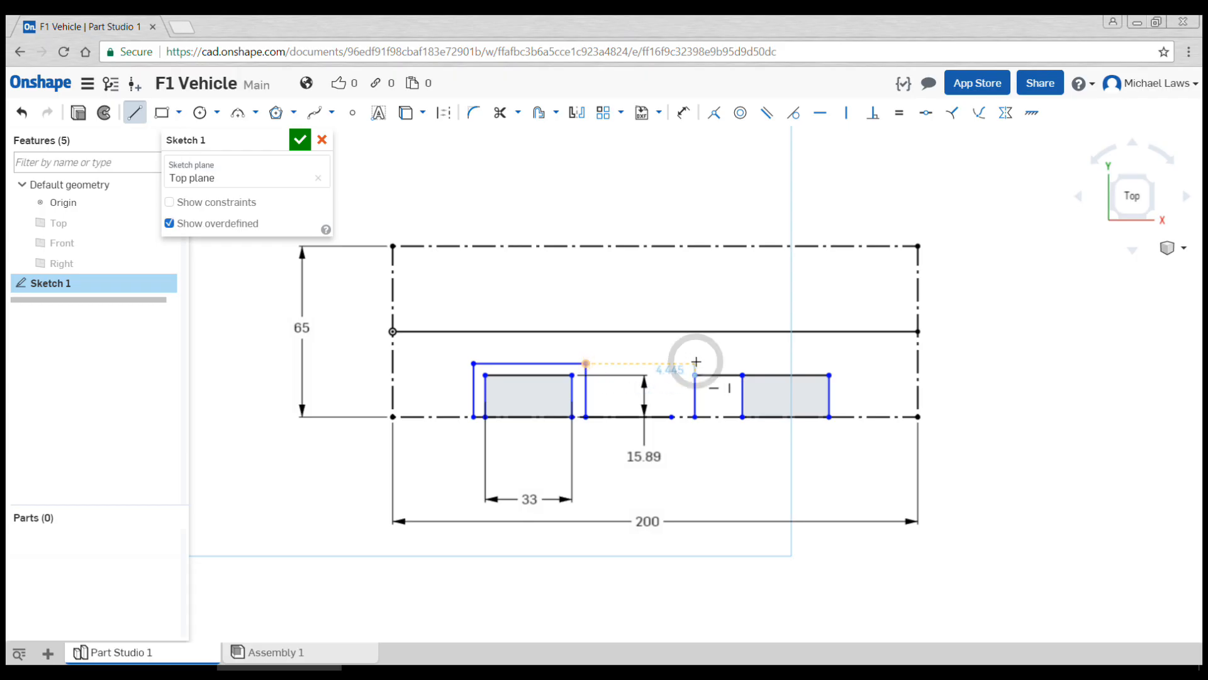
{"action": "left_click", "coordinate": [807, 363]}
Draw a 3 point arc of about 183 mm radius from the upper horizontal line's right end to the right construction edge.
{"action": "key", "text": "a"}
{"action": "left_click", "coordinate": [807, 362]}
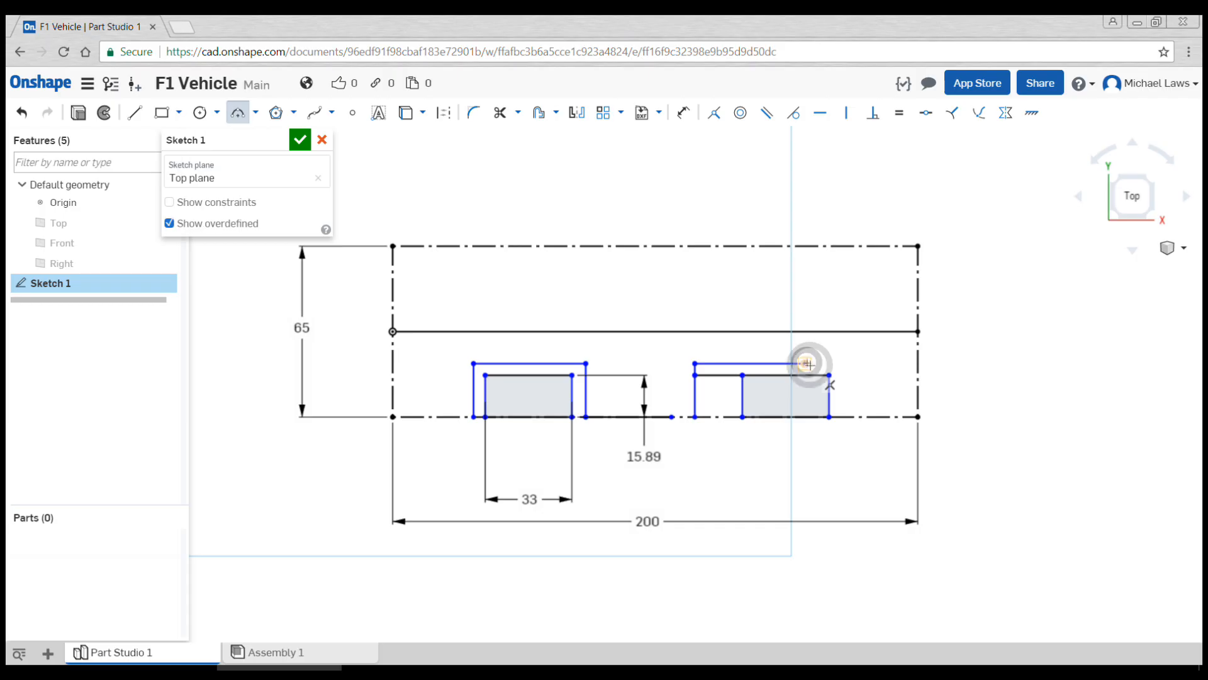
{"action": "left_click", "coordinate": [918, 350]}
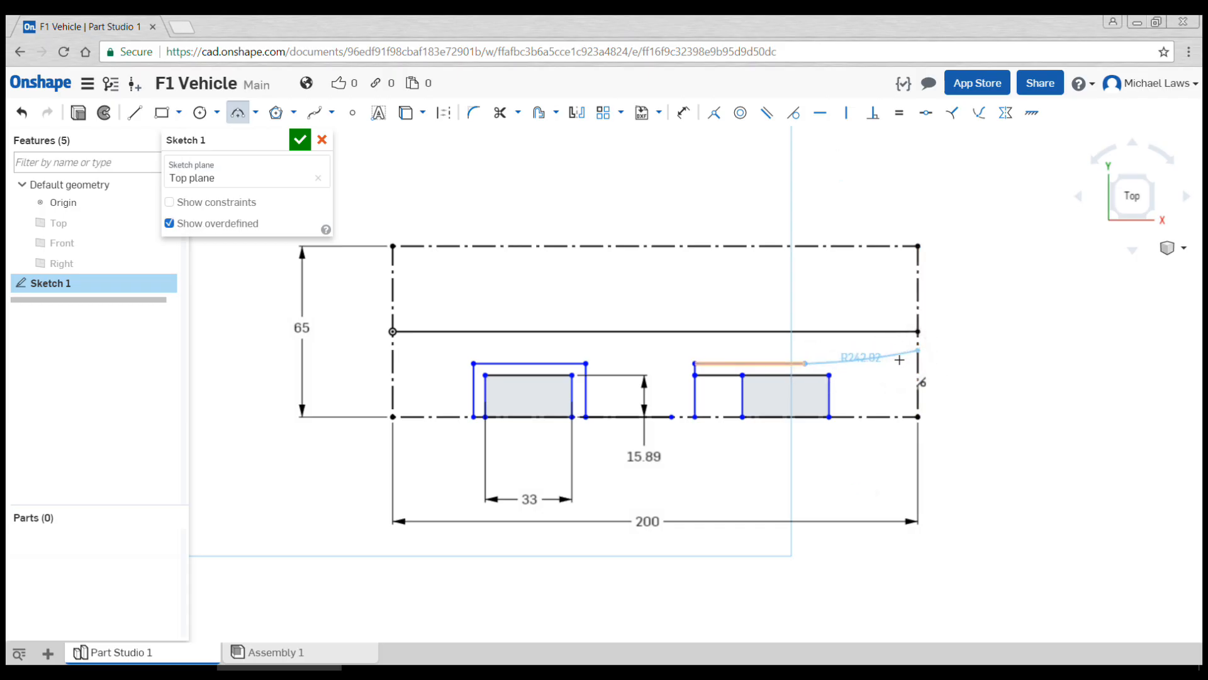
{"action": "left_click", "coordinate": [882, 362]}
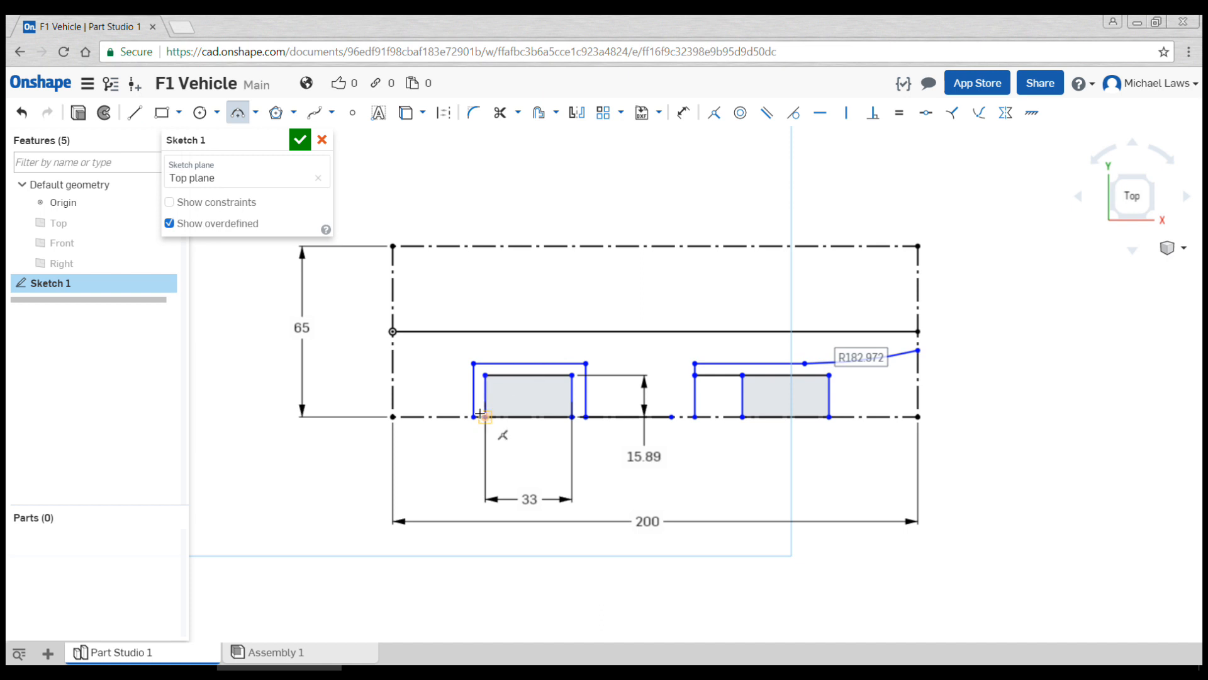
Draw a 3 point arc of about 40 mm radius from the left outline's left foot to the left construction edge.
{"action": "left_click", "coordinate": [431, 395]}
{"action": "left_click", "coordinate": [392, 364]}
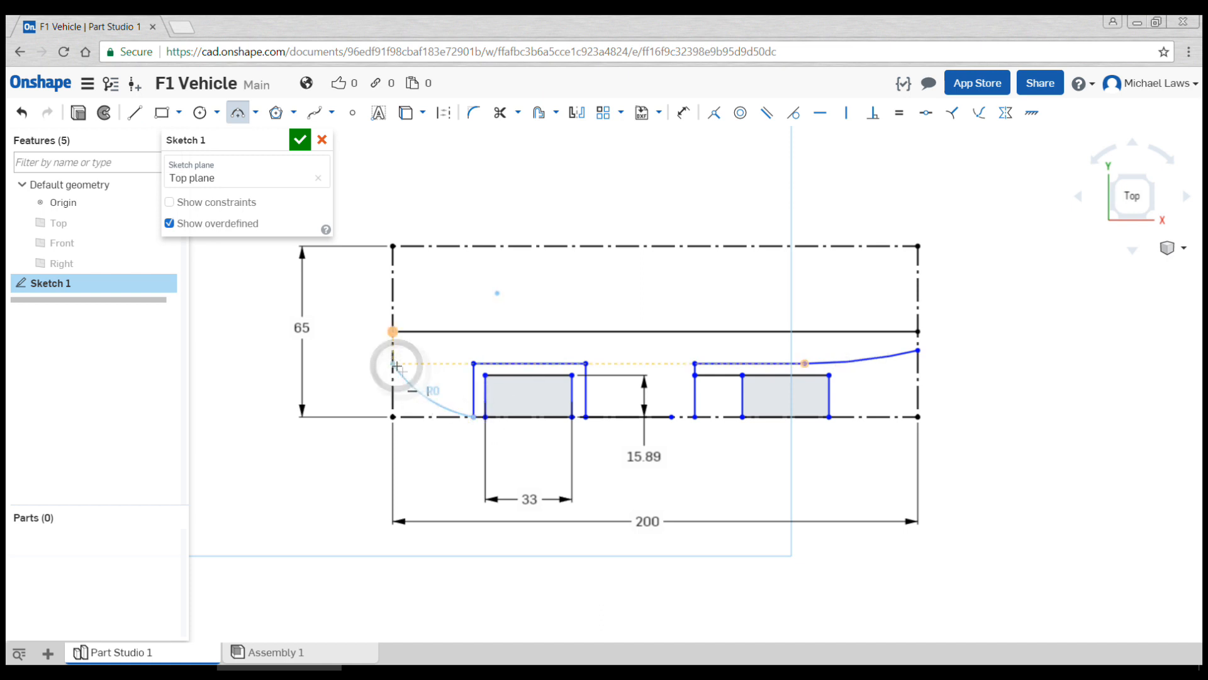
{"action": "left_click", "coordinate": [416, 391]}
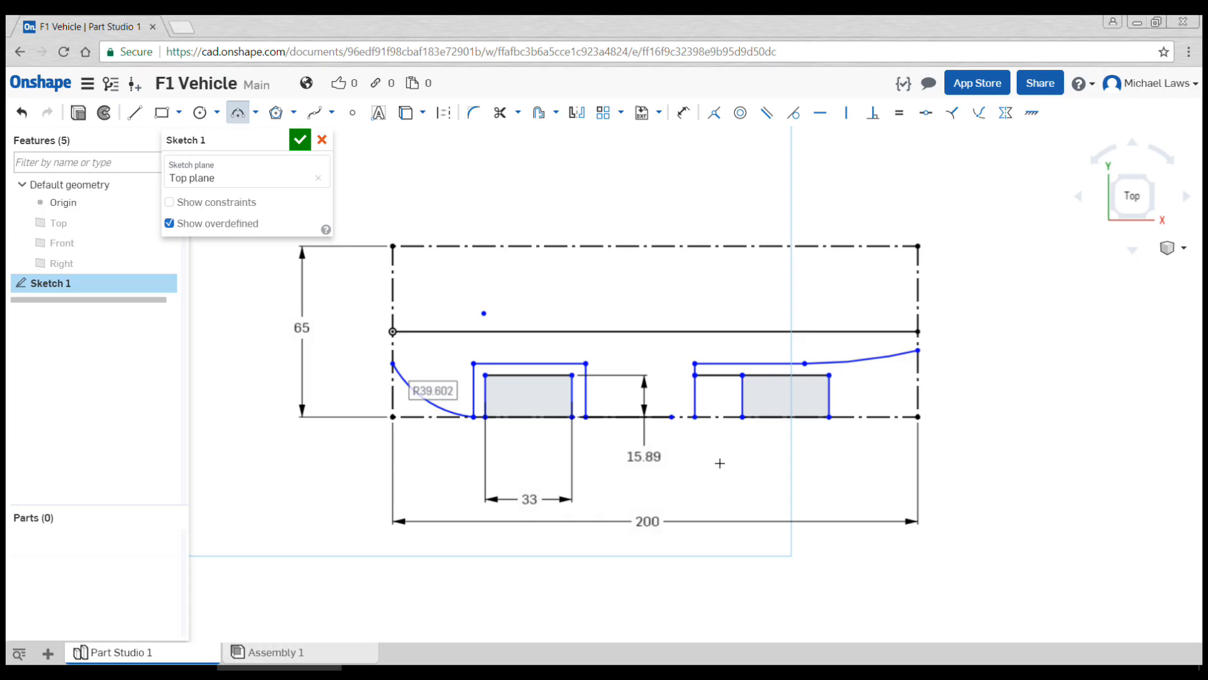
{"action": "key", "text": "Escape"}
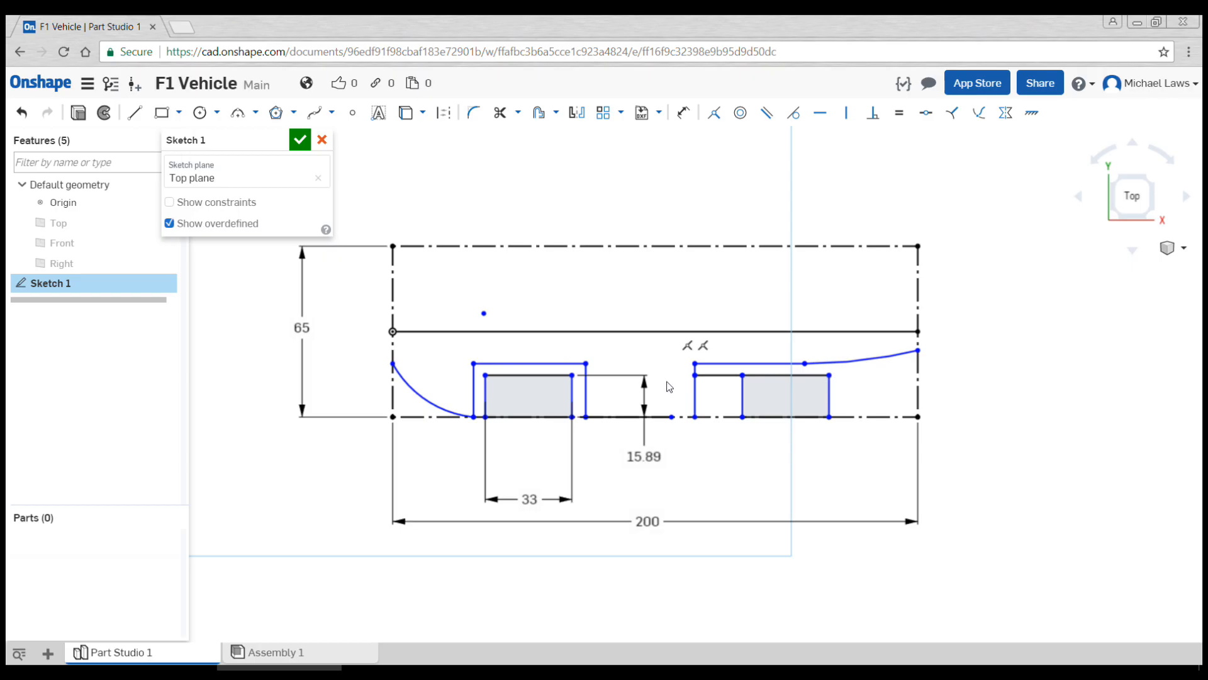
Draw a 3 point arc of about 19 mm radius joining the lower line's right end to the left end of the right rectangle's extended top line.
{"action": "key", "text": "a"}
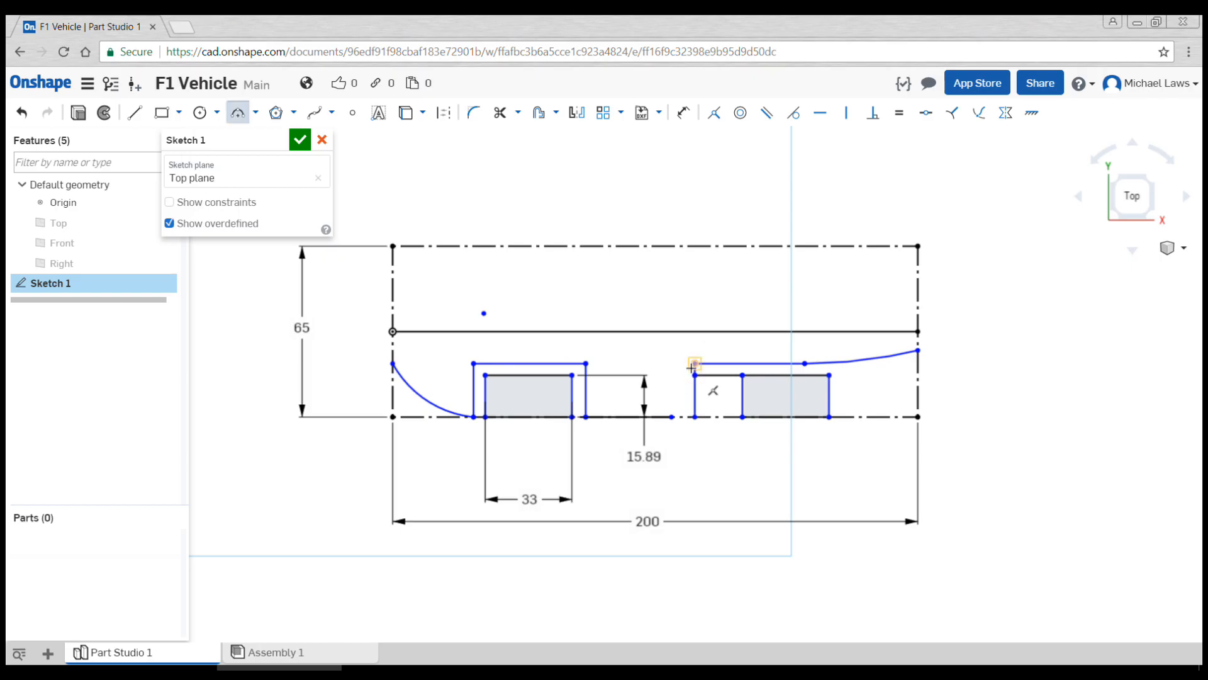
{"action": "left_click", "coordinate": [695, 375]}
{"action": "left_click", "coordinate": [684, 408]}
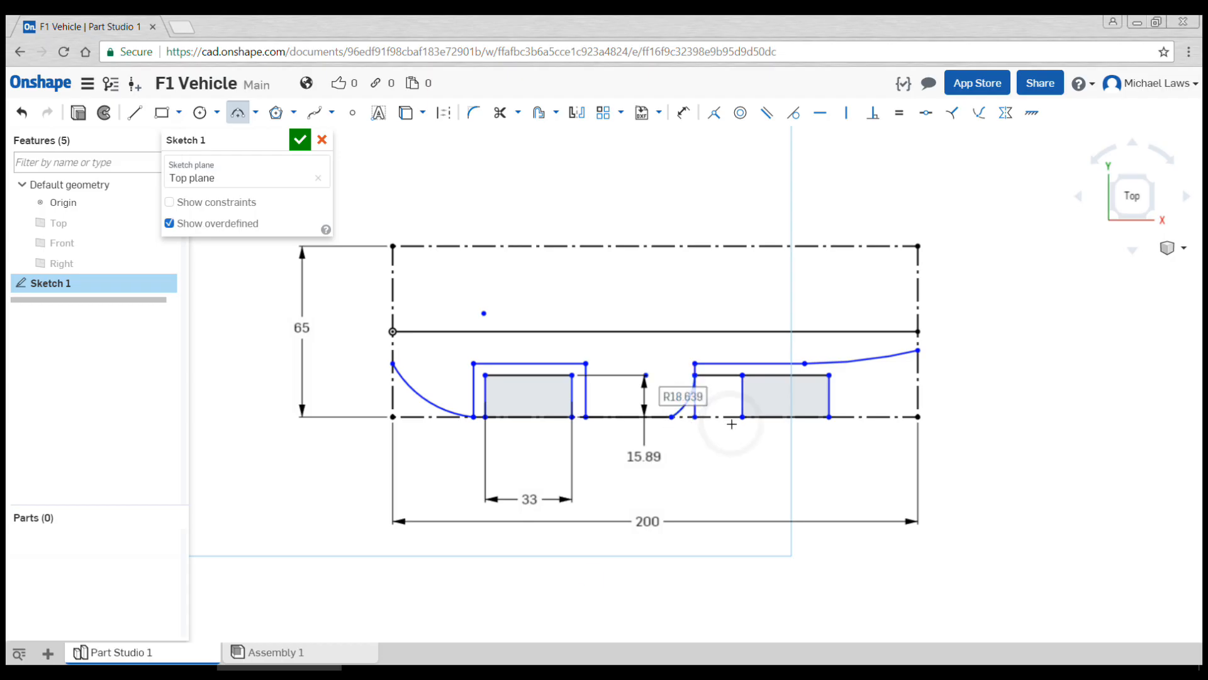
{"action": "scroll", "coordinate": [693, 442], "scroll_direction": "up", "scroll_amount": 2}
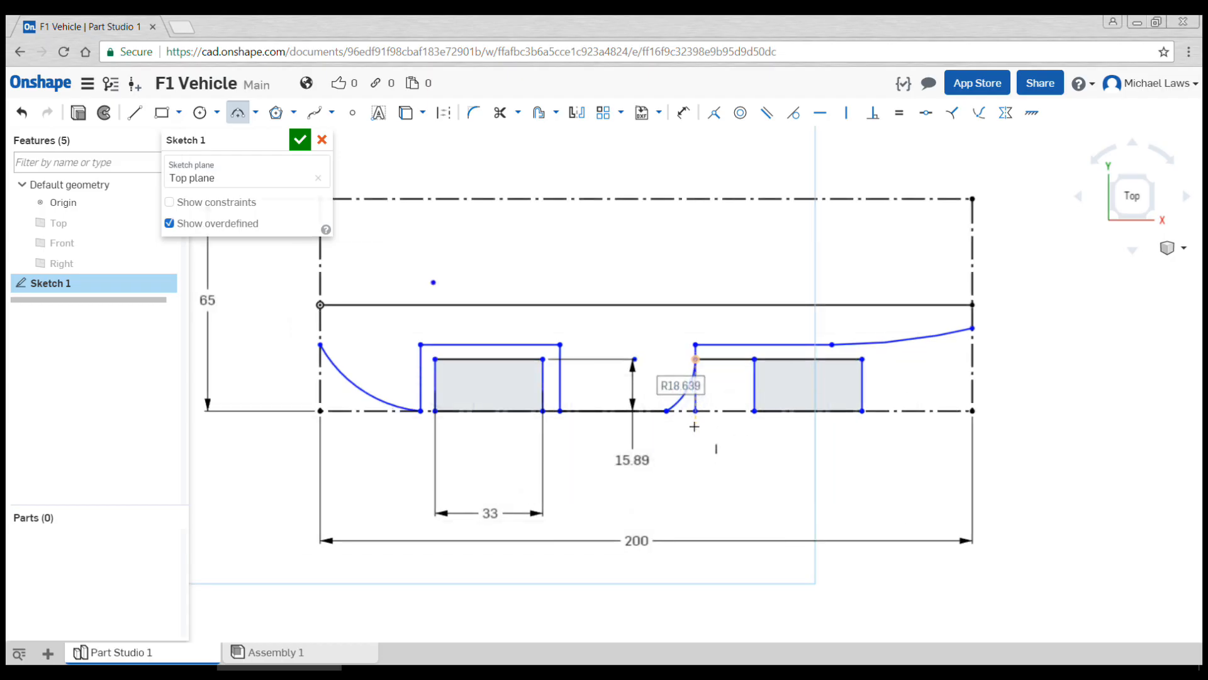
{"action": "scroll", "coordinate": [695, 426], "scroll_direction": "down", "scroll_amount": 1}
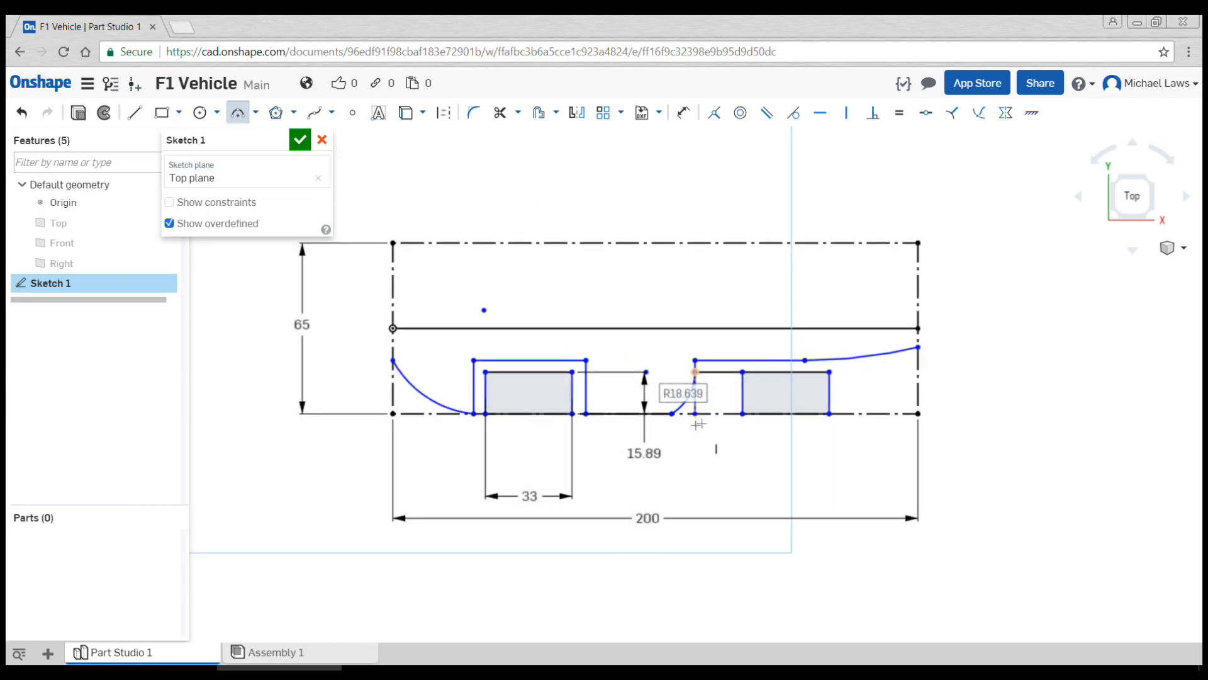
Close the body profile with vertical lines of about 7 mm at the right end and 12 mm at the left end, starting from the middle line.
{"action": "key", "text": "l"}
{"action": "left_click", "coordinate": [919, 330]}
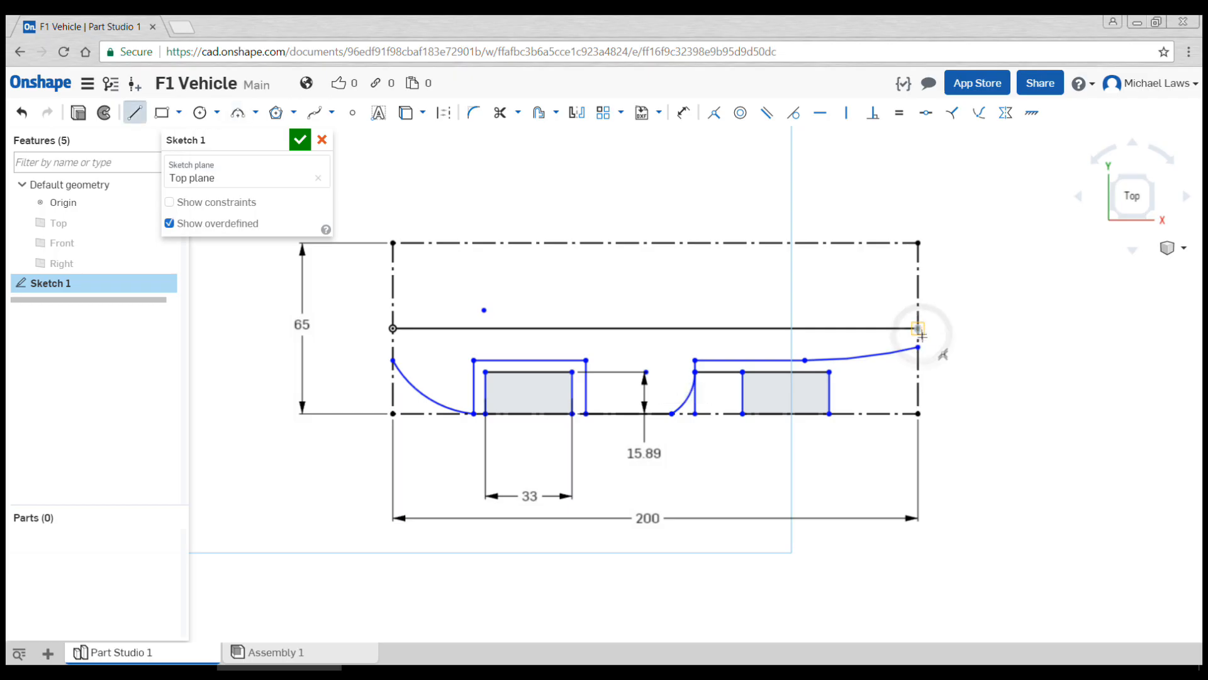
{"action": "left_click", "coordinate": [918, 347]}
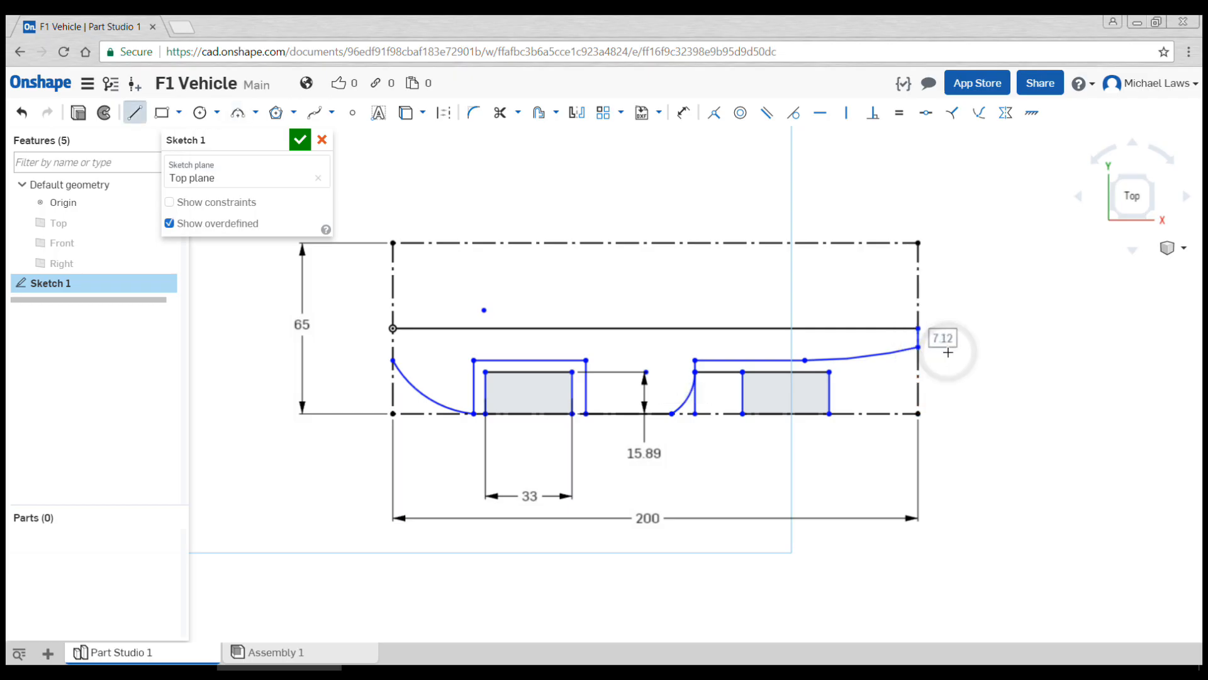
{"action": "left_click", "coordinate": [392, 328]}
{"action": "left_click", "coordinate": [392, 360]}
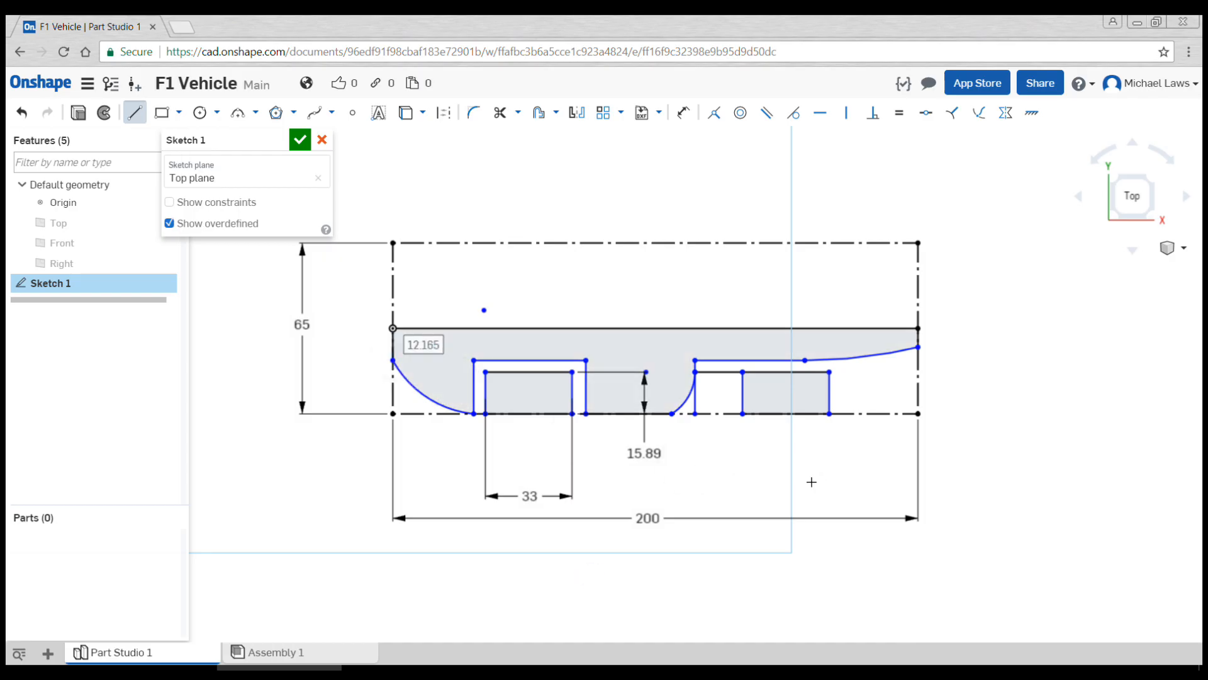
Dimension the gap between the left wheel rectangle's left side and the surrounding outline to 2 mm.
{"action": "middle_click_drag", "start_coordinate": [811, 482], "coordinate": [833, 482]}
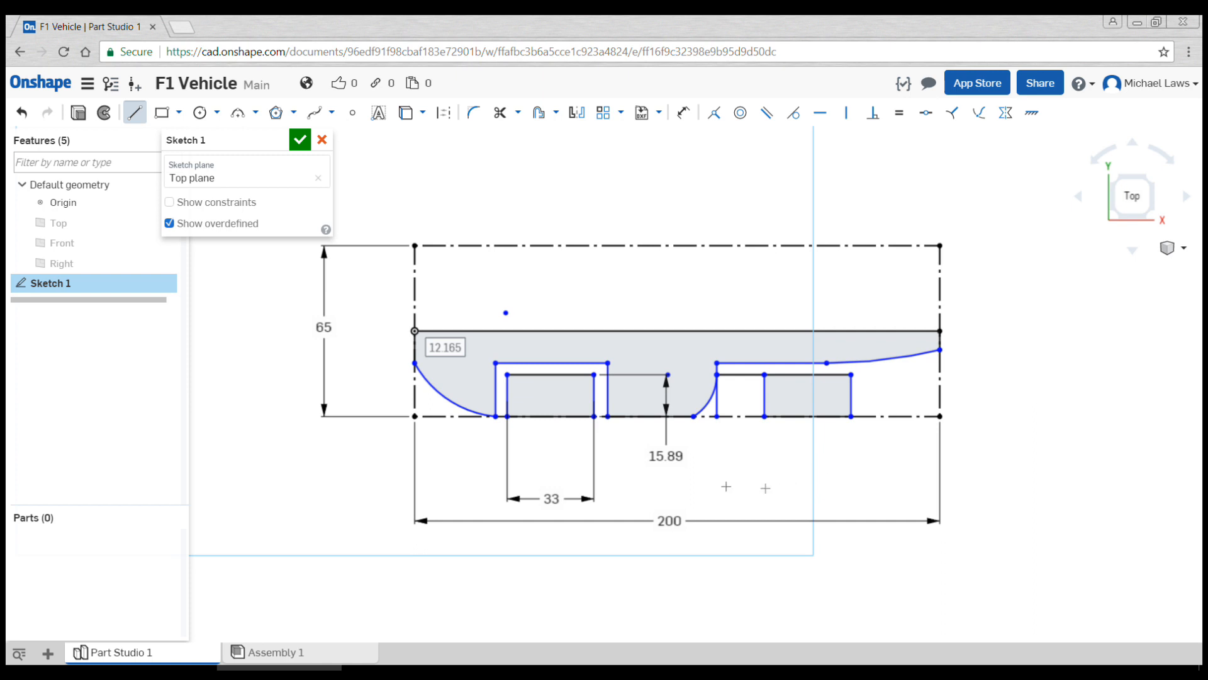
{"action": "key", "text": "u"}
{"action": "left_click", "coordinate": [496, 401]}
{"action": "left_click", "coordinate": [507, 403]}
{"action": "left_click", "coordinate": [482, 462]}
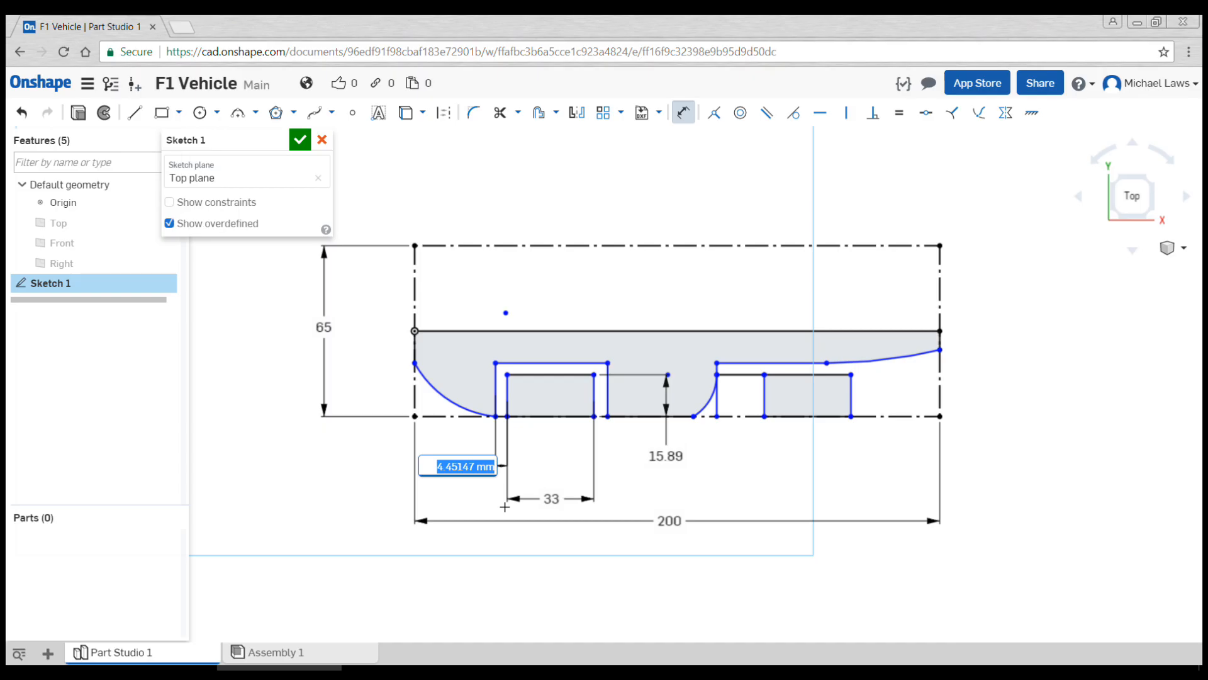
{"action": "type", "text": "2"}
{"action": "key", "text": "Return"}
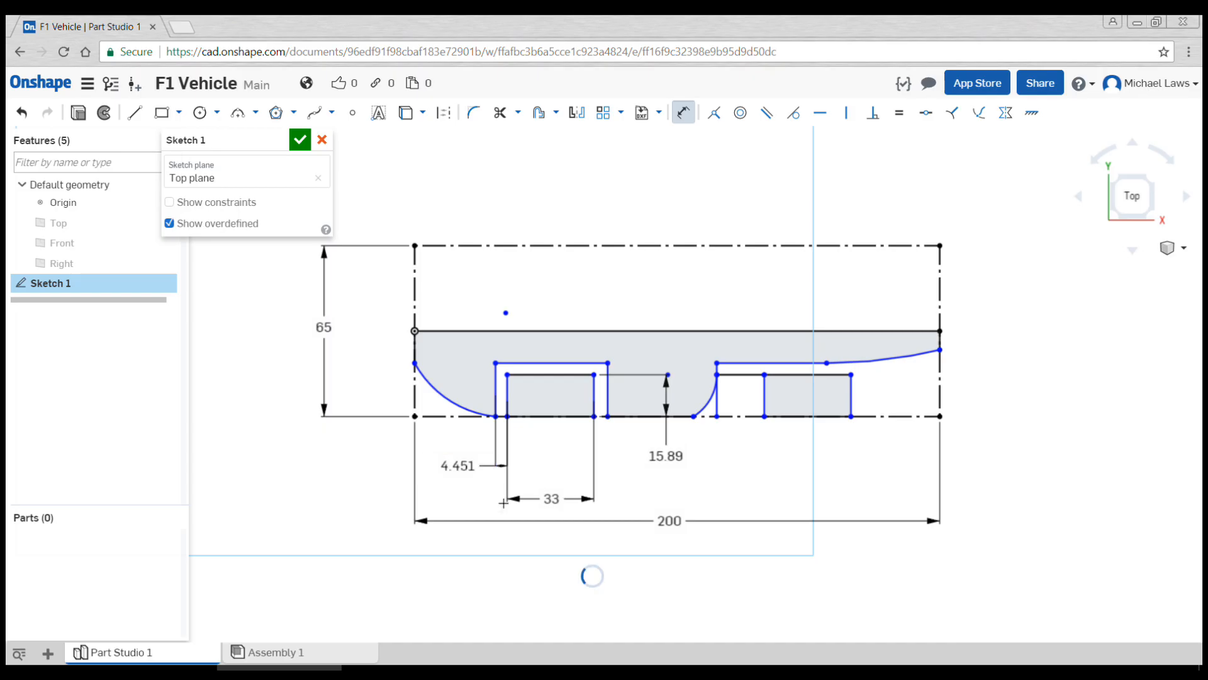
Dimension the gap between the left wheel rectangle's right side and the surrounding outline to 2 mm.
{"action": "left_click", "coordinate": [586, 405]}
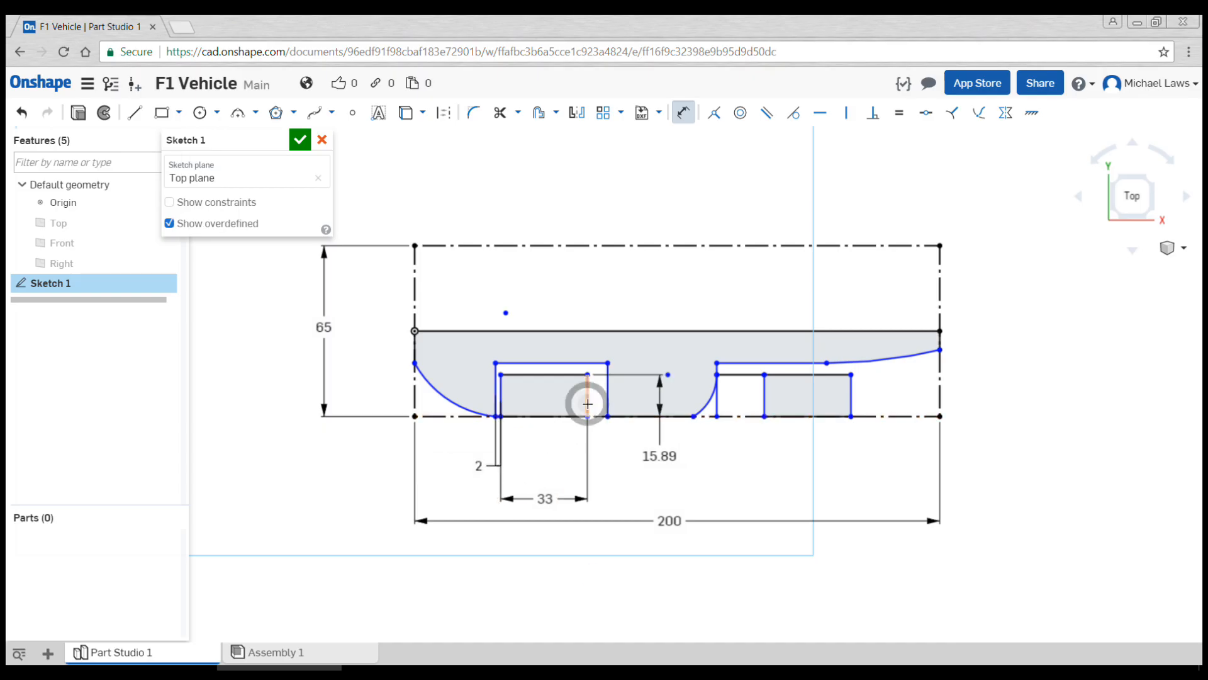
{"action": "left_click", "coordinate": [608, 403]}
{"action": "left_click", "coordinate": [630, 476]}
{"action": "type", "text": "2"}
{"action": "key", "text": "Return"}
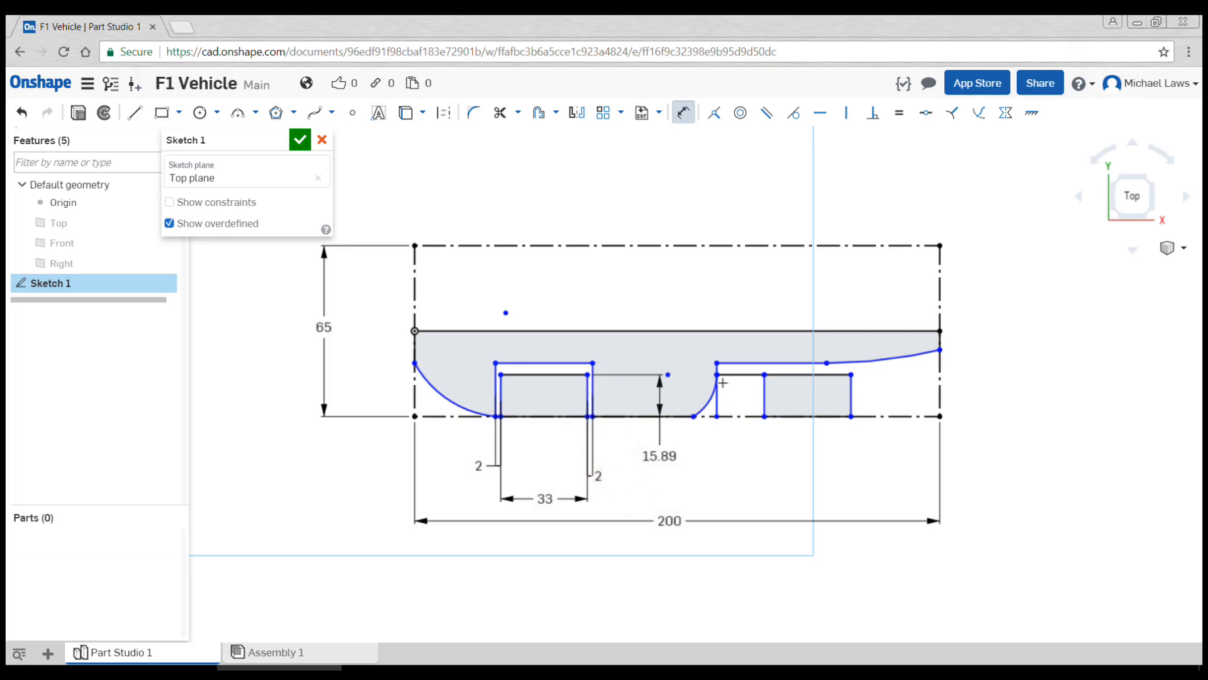
Dimension the distance from the right wheel rectangle's left side to the vertical line beside the curved body corner as 15 mm.
{"action": "left_click", "coordinate": [762, 393]}
{"action": "left_click", "coordinate": [719, 403]}
{"action": "left_click", "coordinate": [743, 495]}
{"action": "type", "text": "18"}
{"action": "key", "text": "Return"}
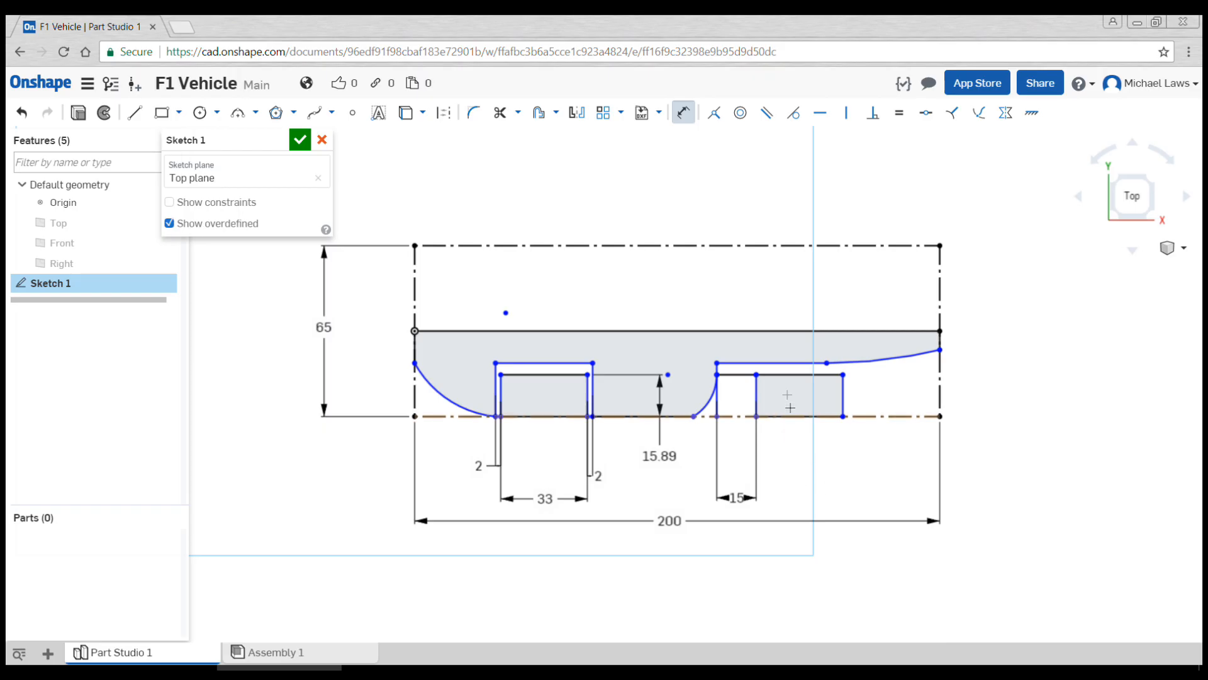
Dimension the vertical gap between the right wheel rectangle's top side and the body line above it to 2 mm.
{"action": "left_click", "coordinate": [792, 365]}
{"action": "left_click", "coordinate": [799, 374]}
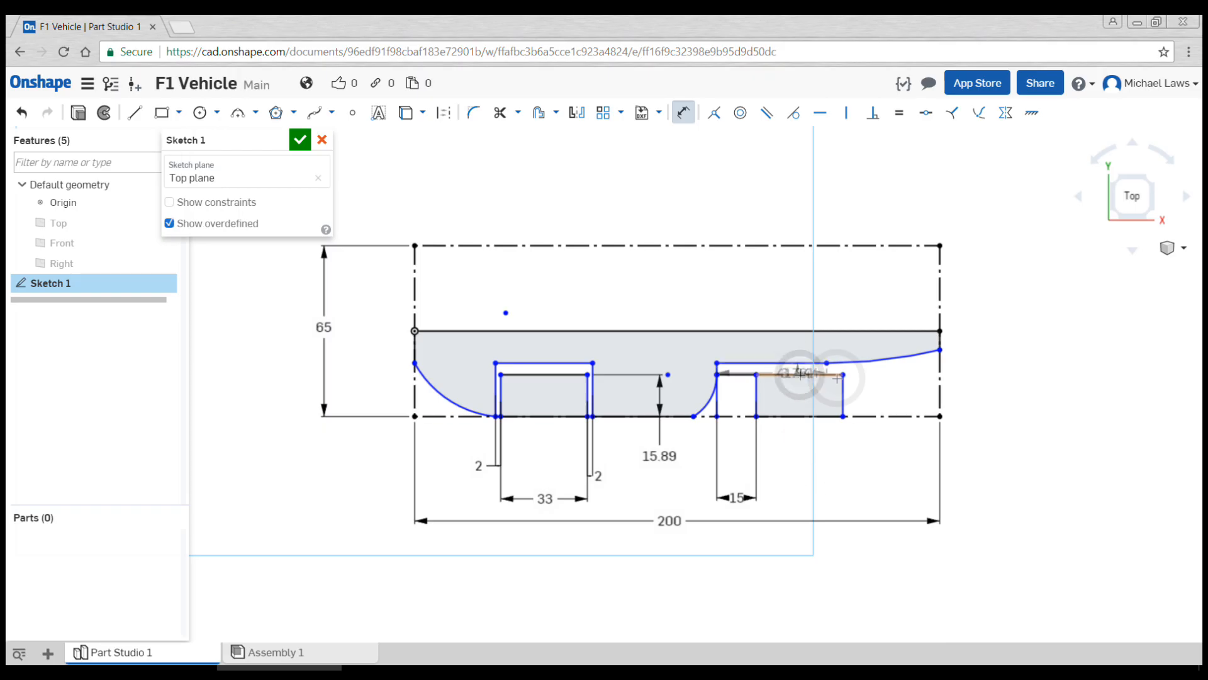
{"action": "left_click", "coordinate": [1038, 391]}
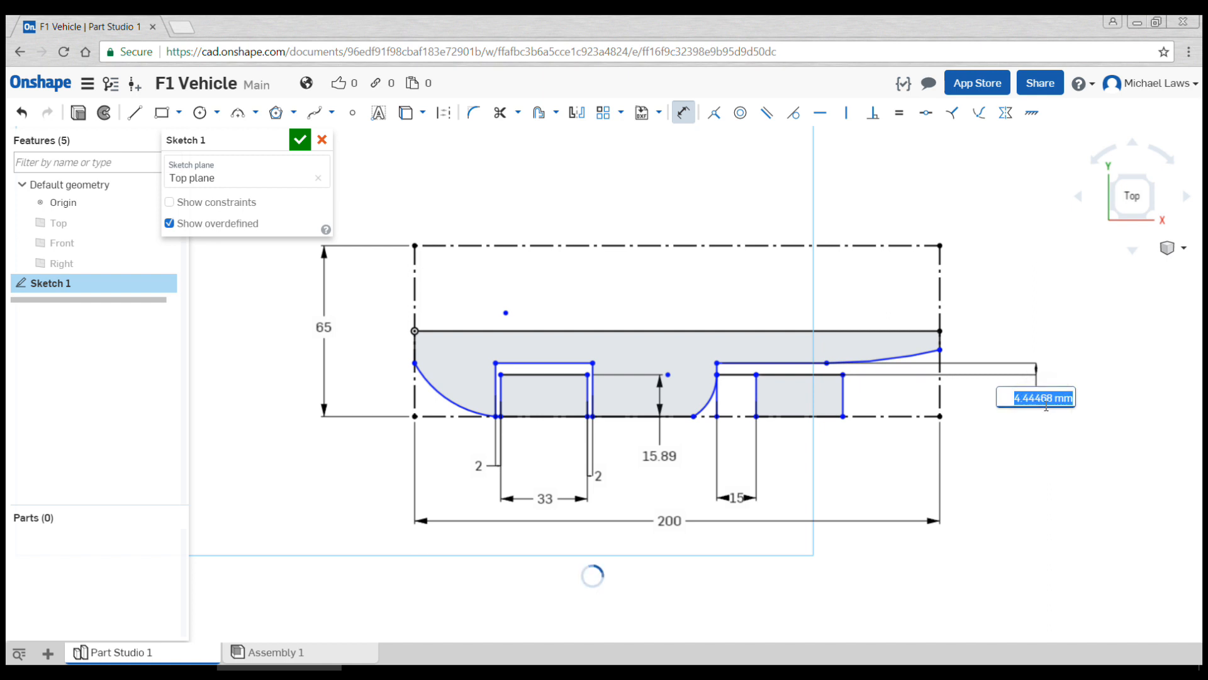
{"action": "type", "text": "2"}
{"action": "key", "text": "Return"}
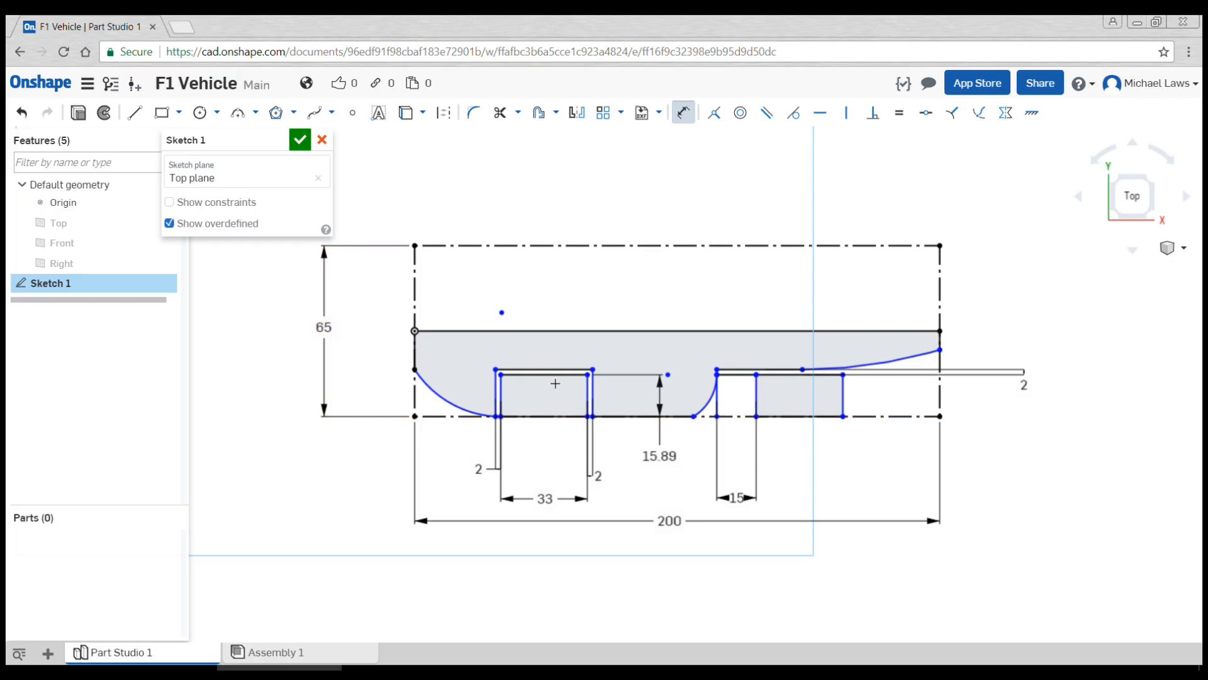
{"action": "key", "text": "Escape"}
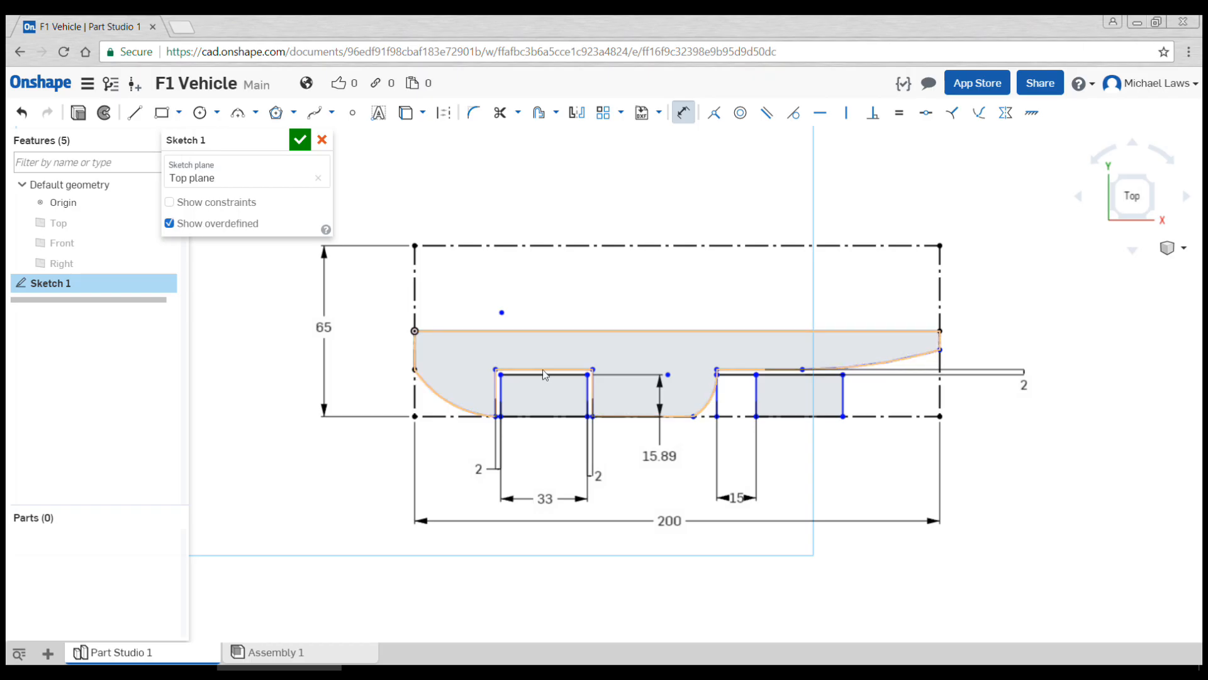
Slide the left wheel rectangle to the right and make the front arc tangent to the lower construction edge.
{"action": "mouse_move", "coordinate": [588, 393]}
{"action": "left_mouse_down"}
{"action": "mouse_move", "coordinate": [554, 393]}
{"action": "mouse_move", "coordinate": [642, 392]}
{"action": "mouse_move", "coordinate": [601, 394]}
{"action": "mouse_move", "coordinate": [666, 385]}
{"action": "mouse_move", "coordinate": [621, 378]}
{"action": "mouse_move", "coordinate": [671, 372]}
{"action": "mouse_move", "coordinate": [647, 371]}
{"action": "mouse_move", "coordinate": [657, 372]}
{"action": "left_mouse_up"}
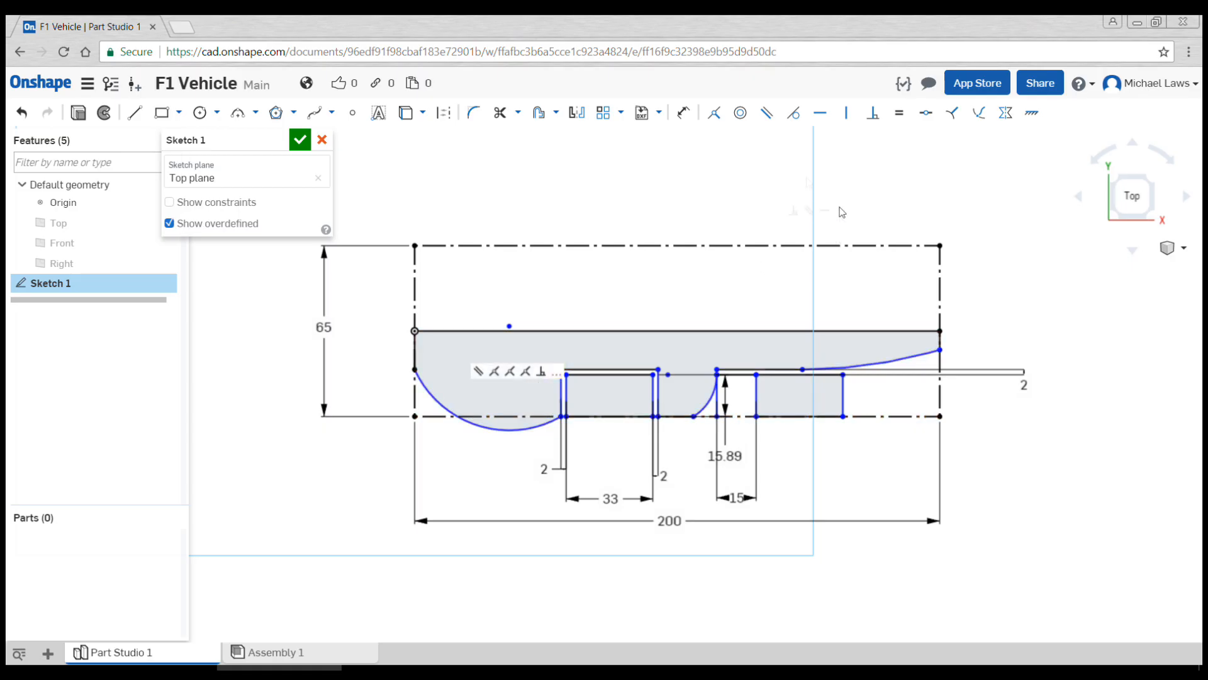
{"action": "left_click", "coordinate": [793, 113]}
{"action": "left_click", "coordinate": [522, 423]}
{"action": "left_click", "coordinate": [521, 415]}
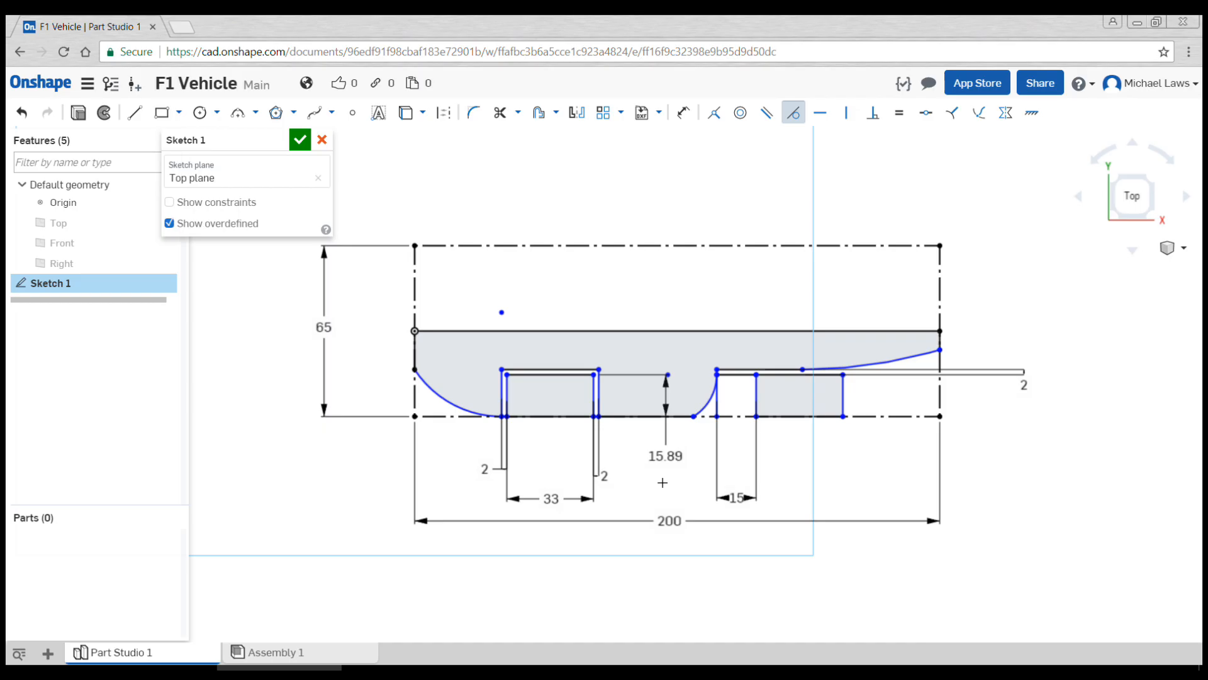
{"action": "key", "text": "Escape"}
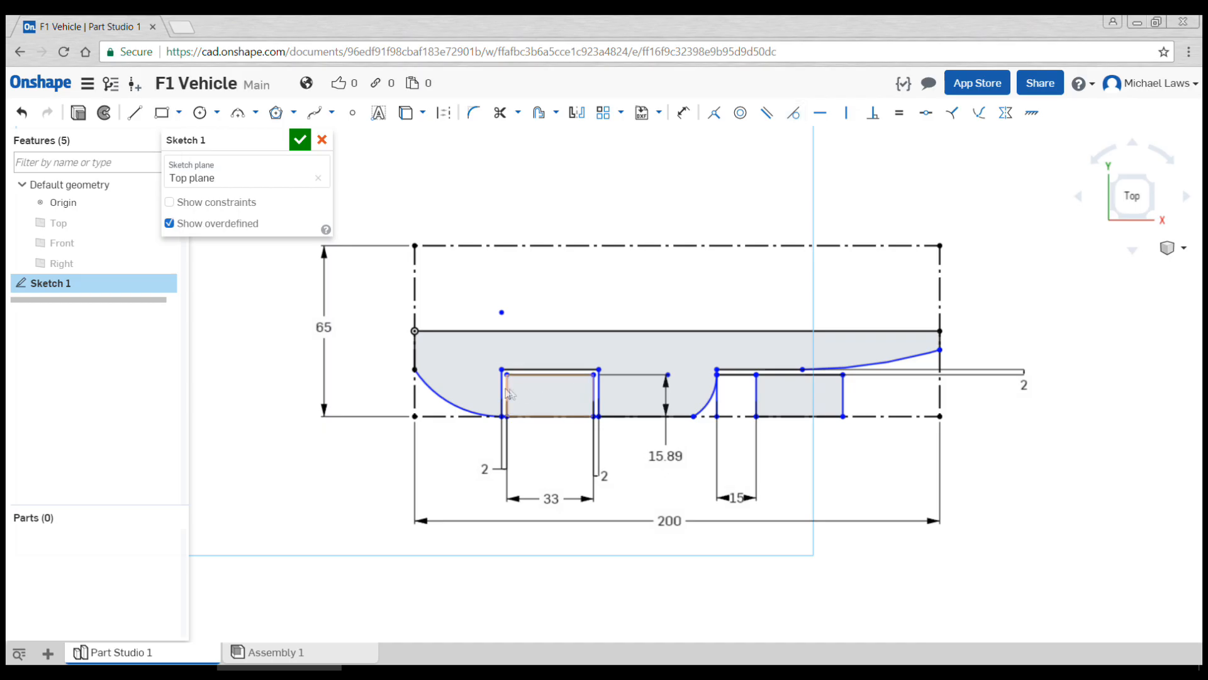
Slide the left wheel outline further right to lengthen the front arc, and finish the sketch.
{"action": "left_click_drag", "start_coordinate": [504, 393], "coordinate": [531, 375]}
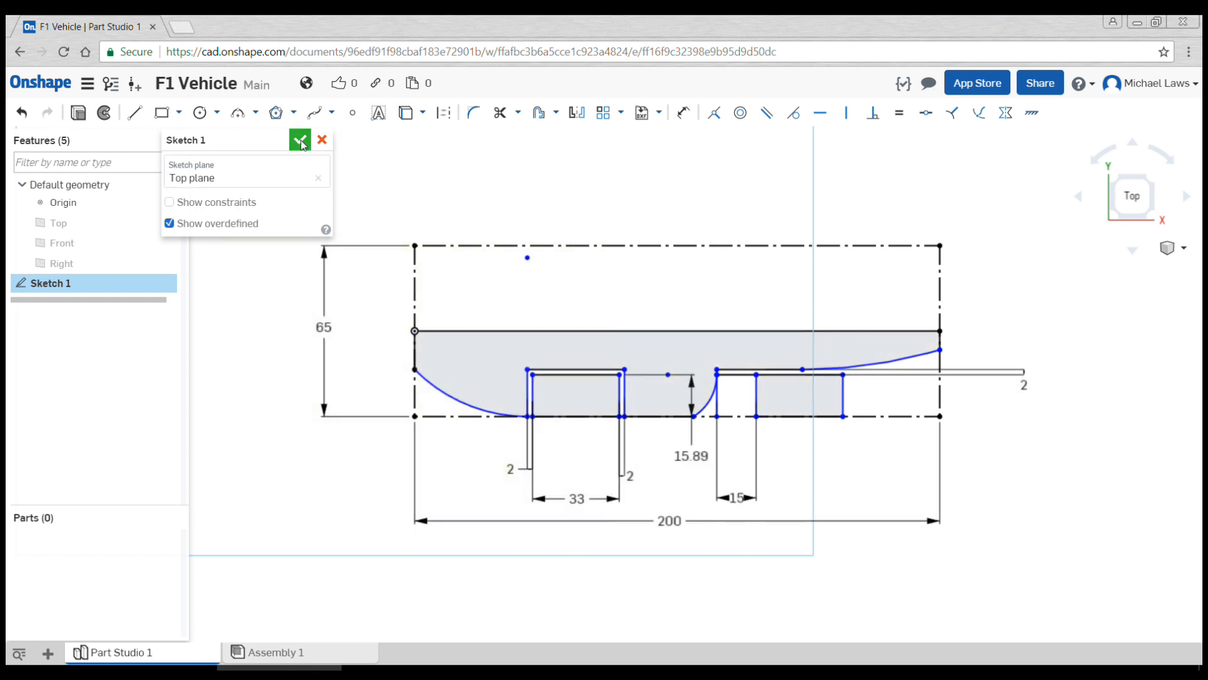
{"action": "left_click", "coordinate": [300, 141]}
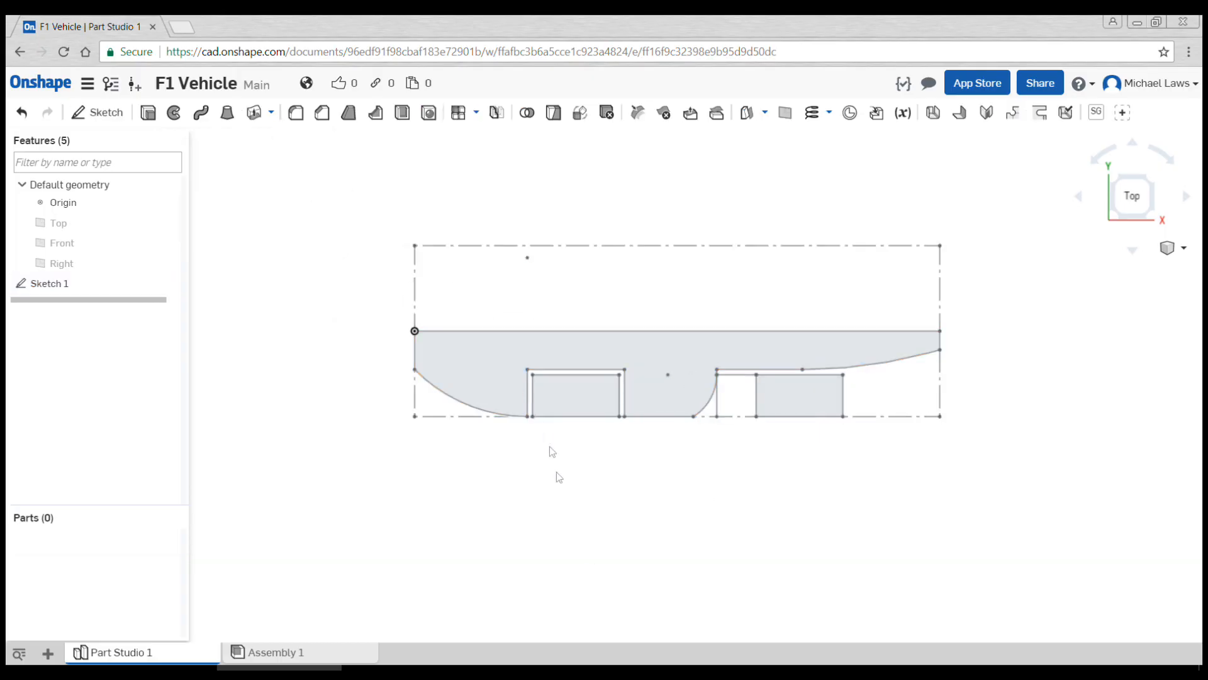
Show the default planes and start a new sketch on the Right plane.
{"action": "right_click_drag", "start_coordinate": [569, 462], "coordinate": [567, 436]}
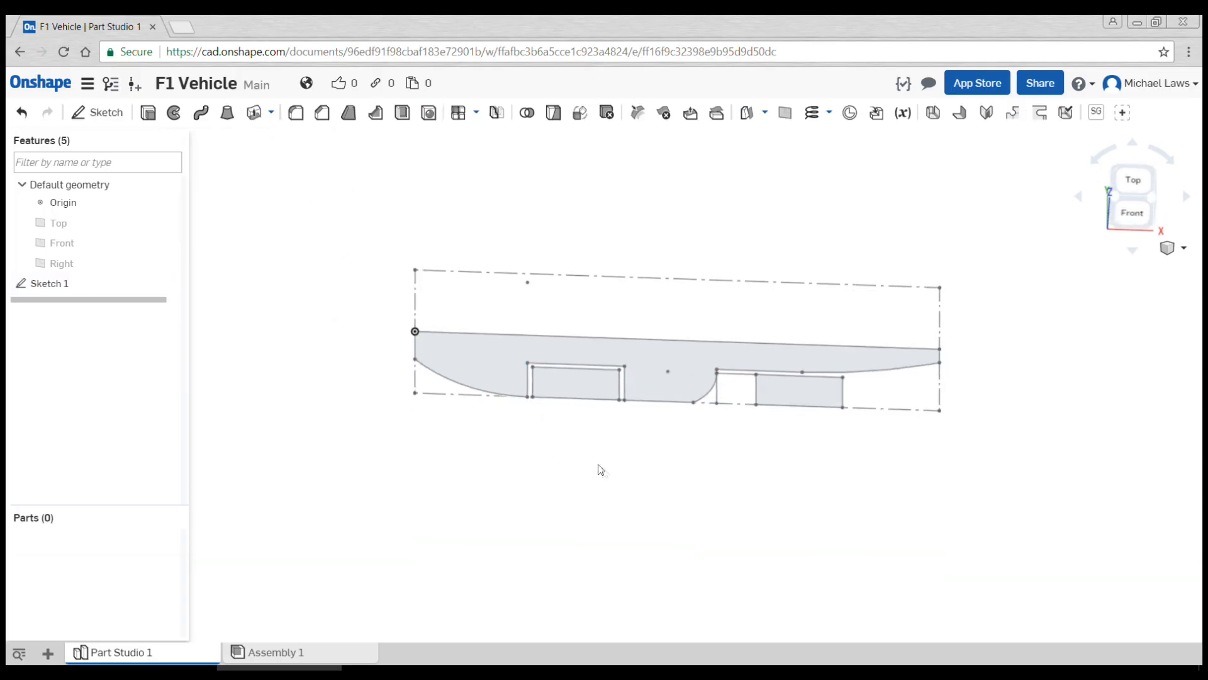
{"action": "key", "text": "p"}
{"action": "mouse_move", "coordinate": [682, 507]}
{"action": "right_mouse_down"}
{"action": "mouse_move", "coordinate": [618, 493]}
{"action": "mouse_move", "coordinate": [587, 507]}
{"action": "mouse_move", "coordinate": [598, 512]}
{"action": "mouse_move", "coordinate": [577, 411]}
{"action": "mouse_move", "coordinate": [632, 401]}
{"action": "mouse_move", "coordinate": [625, 424]}
{"action": "mouse_move", "coordinate": [641, 435]}
{"action": "right_mouse_up"}
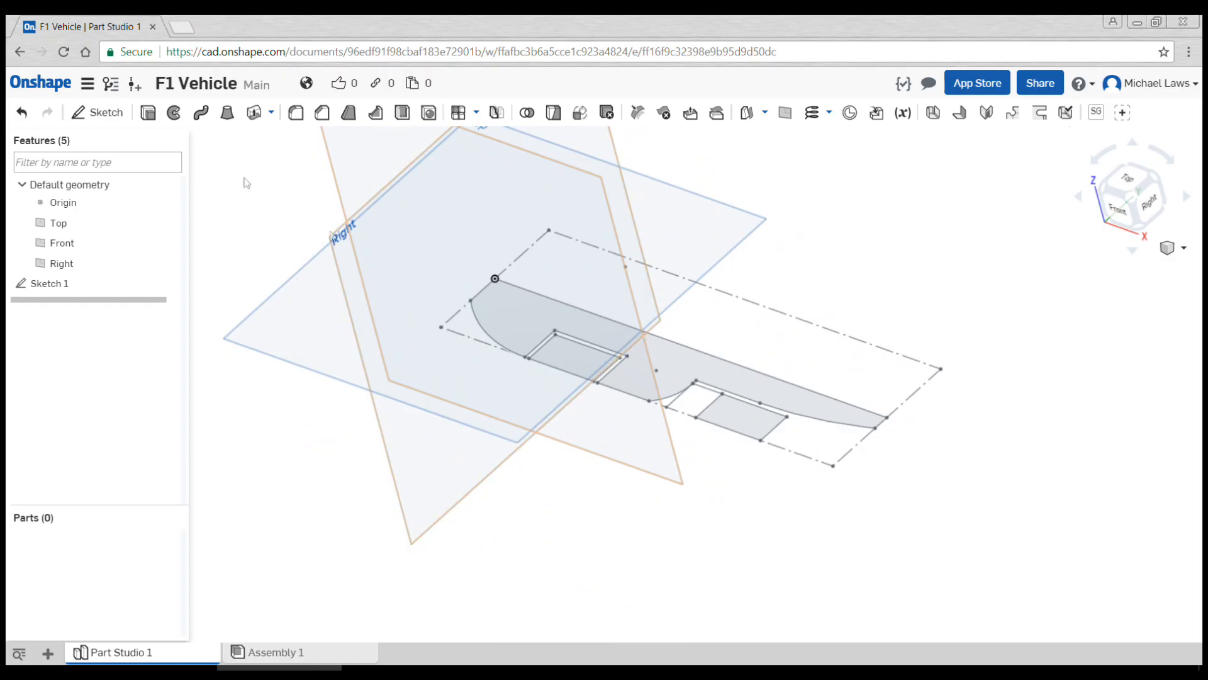
{"action": "left_click", "coordinate": [101, 112]}
{"action": "right_click_drag", "start_coordinate": [491, 409], "coordinate": [464, 417]}
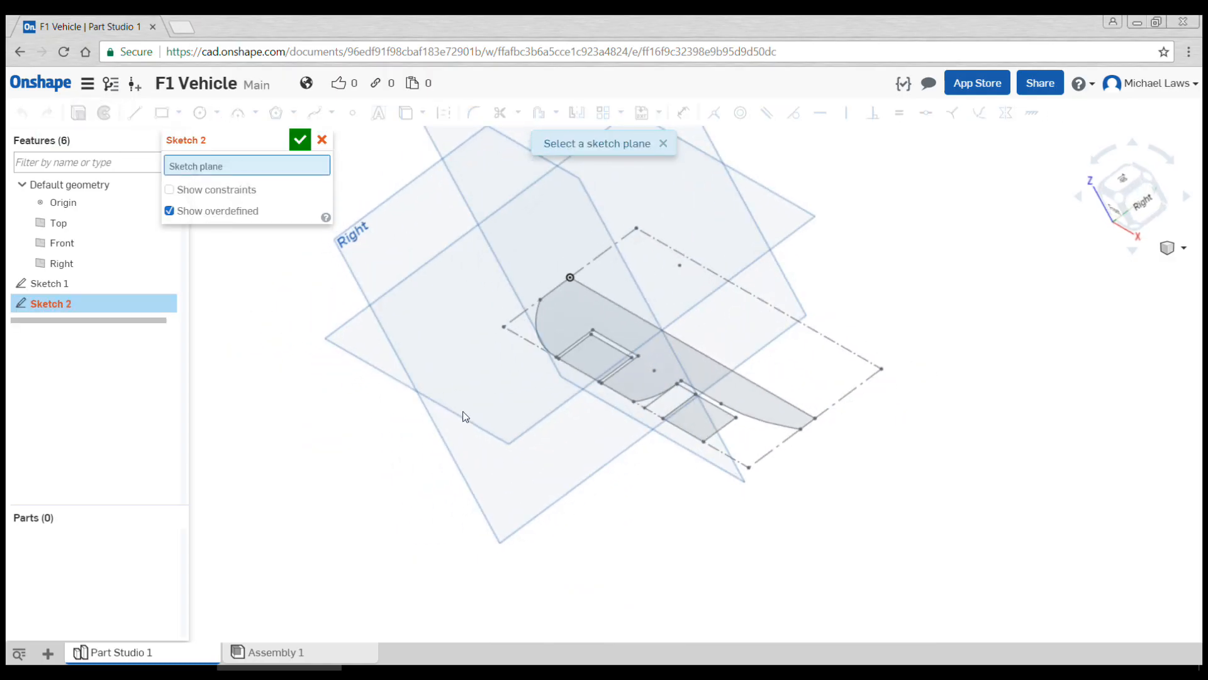
{"action": "left_click", "coordinate": [365, 225]}
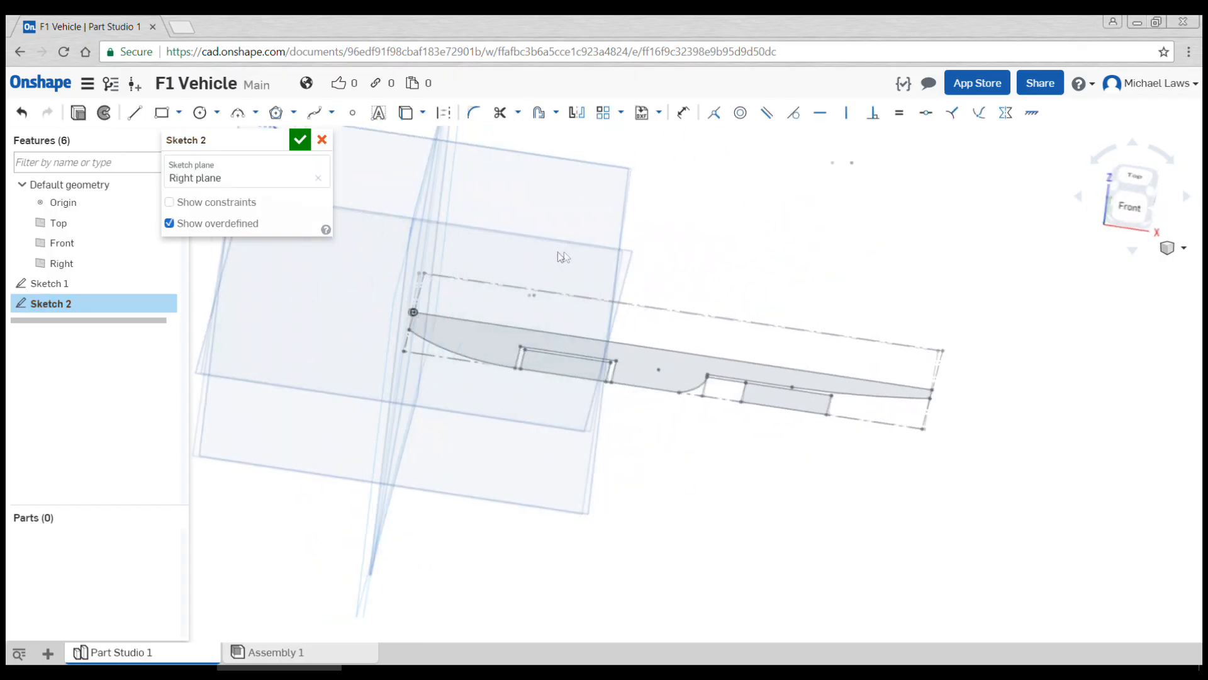
Project the first sketch's 65 mm construction edge through the origin into the Right plane sketch.
{"action": "right_click_drag", "start_coordinate": [558, 252], "coordinate": [563, 253]}
{"action": "key", "text": "n"}
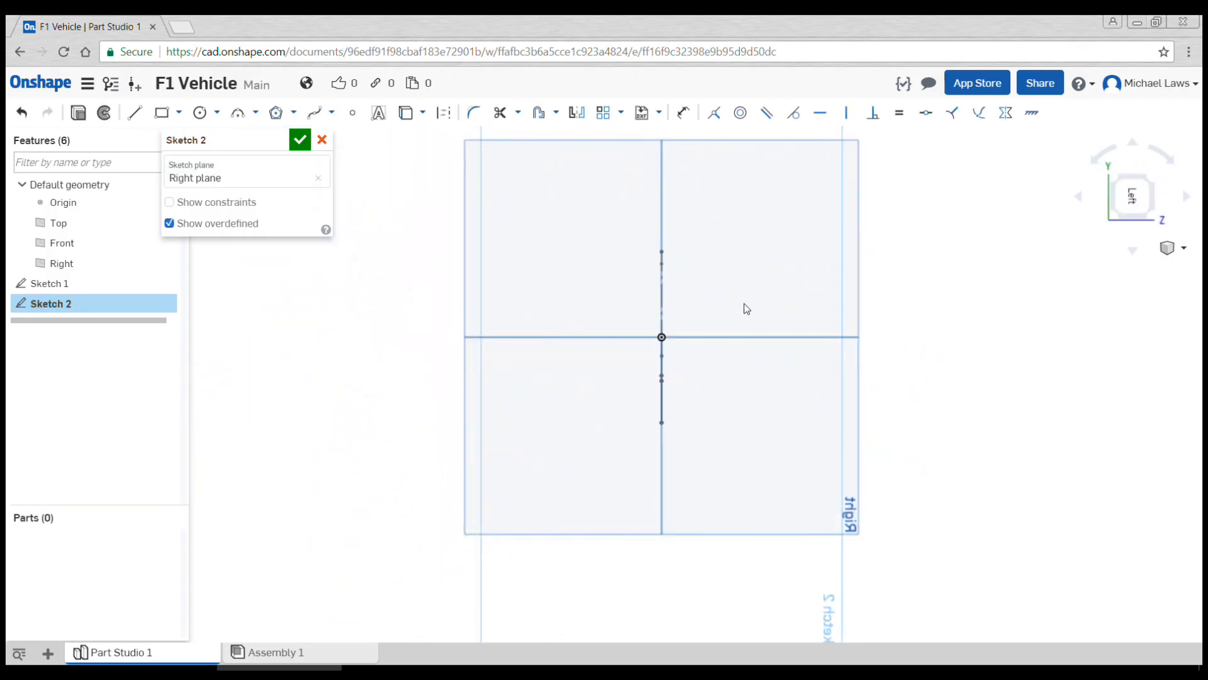
{"action": "mouse_move", "coordinate": [745, 306]}
{"action": "right_mouse_down"}
{"action": "mouse_move", "coordinate": [775, 303]}
{"action": "mouse_move", "coordinate": [713, 316]}
{"action": "mouse_move", "coordinate": [738, 283]}
{"action": "mouse_move", "coordinate": [881, 277]}
{"action": "mouse_move", "coordinate": [837, 259]}
{"action": "mouse_move", "coordinate": [884, 251]}
{"action": "mouse_move", "coordinate": [620, 283]}
{"action": "right_mouse_up"}
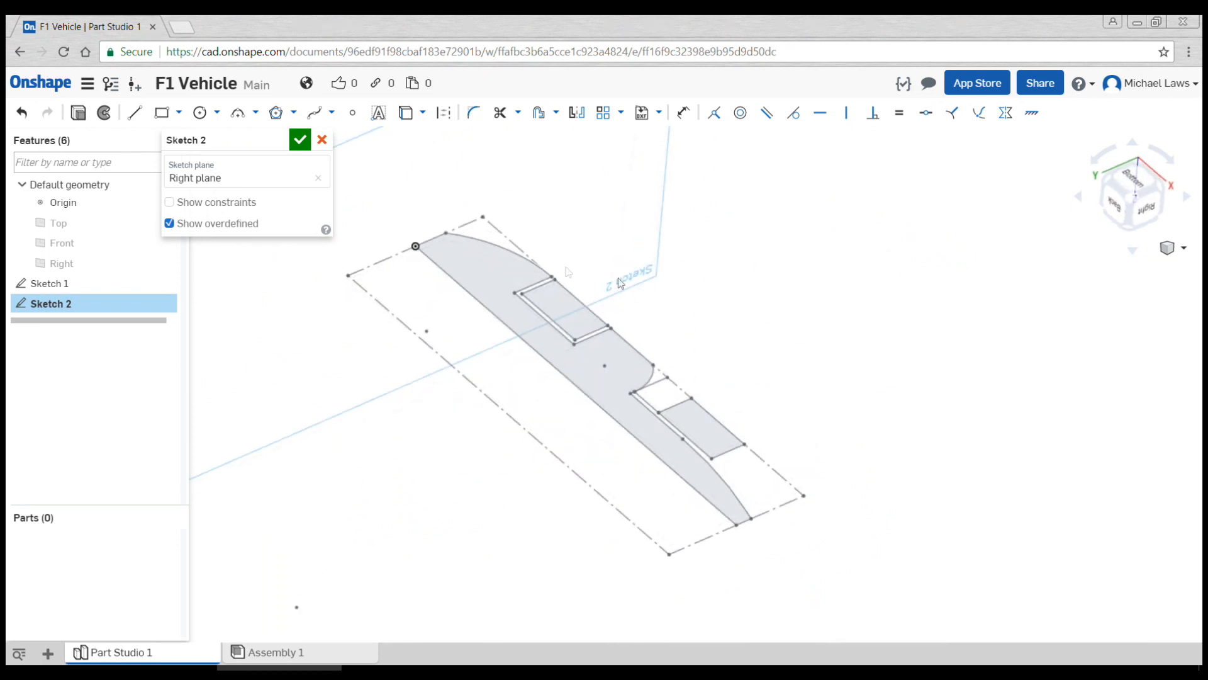
{"action": "right_click_drag", "start_coordinate": [539, 267], "coordinate": [666, 287]}
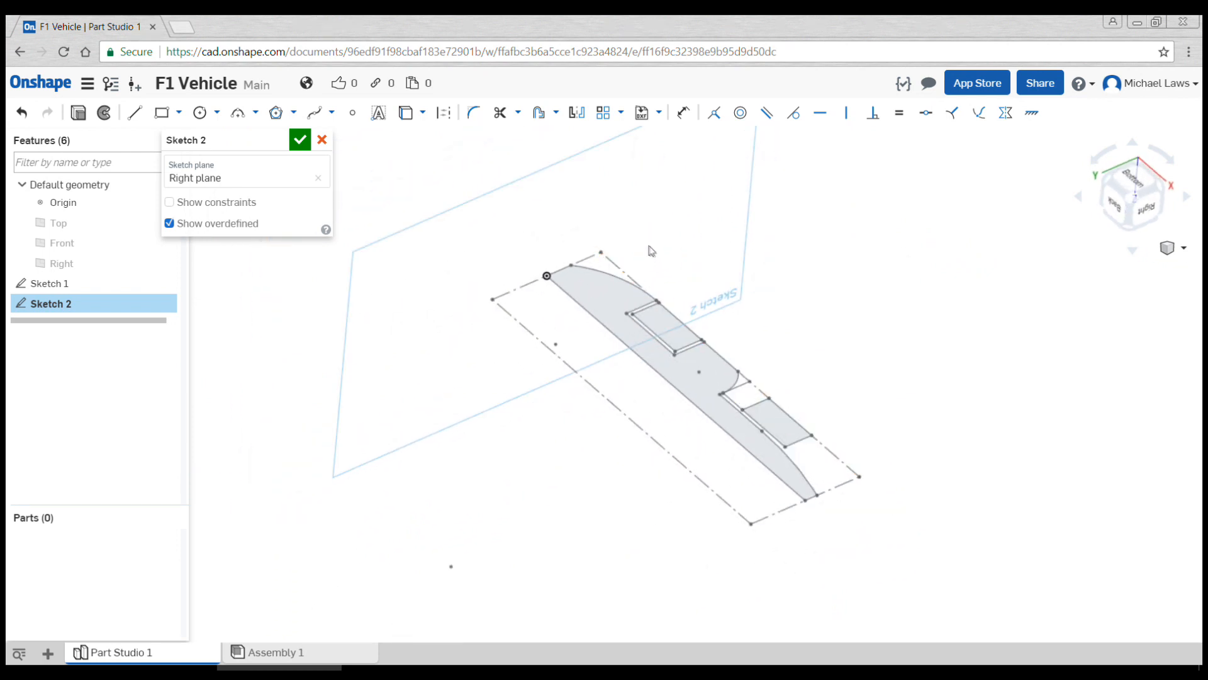
{"action": "left_click", "coordinate": [407, 114]}
{"action": "left_click", "coordinate": [527, 283]}
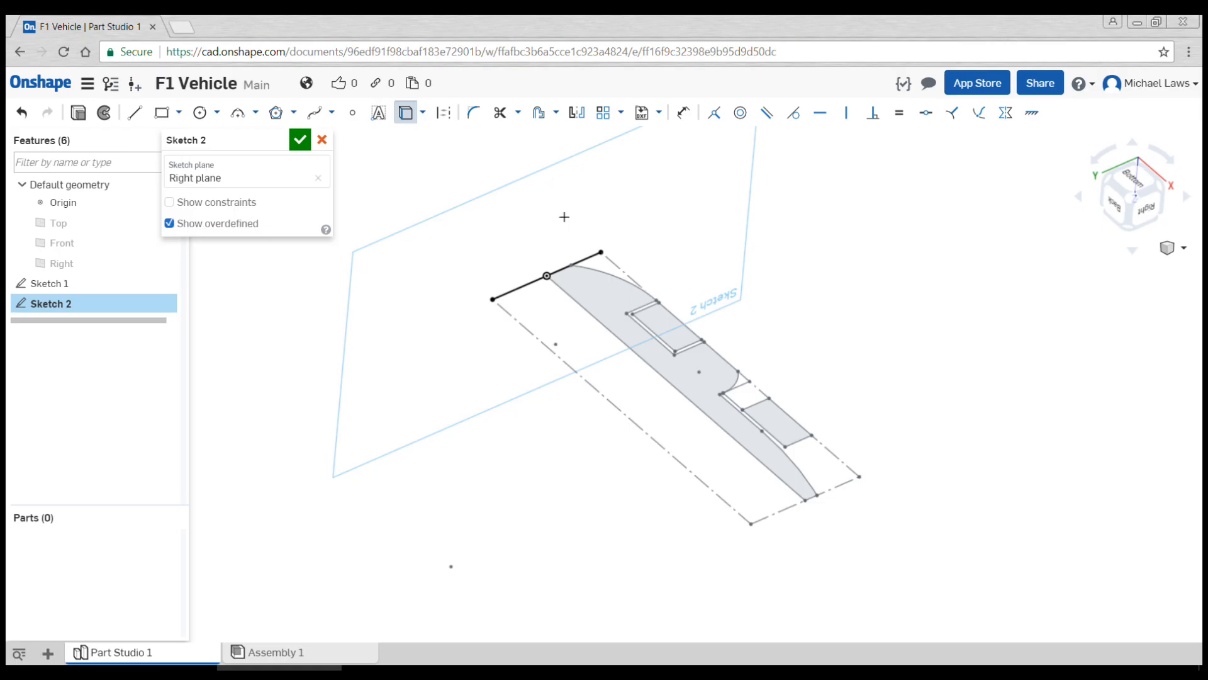
Draw three lines from the projected edge's ends to close a rectangle about 74 mm high.
{"action": "key", "text": "g"}
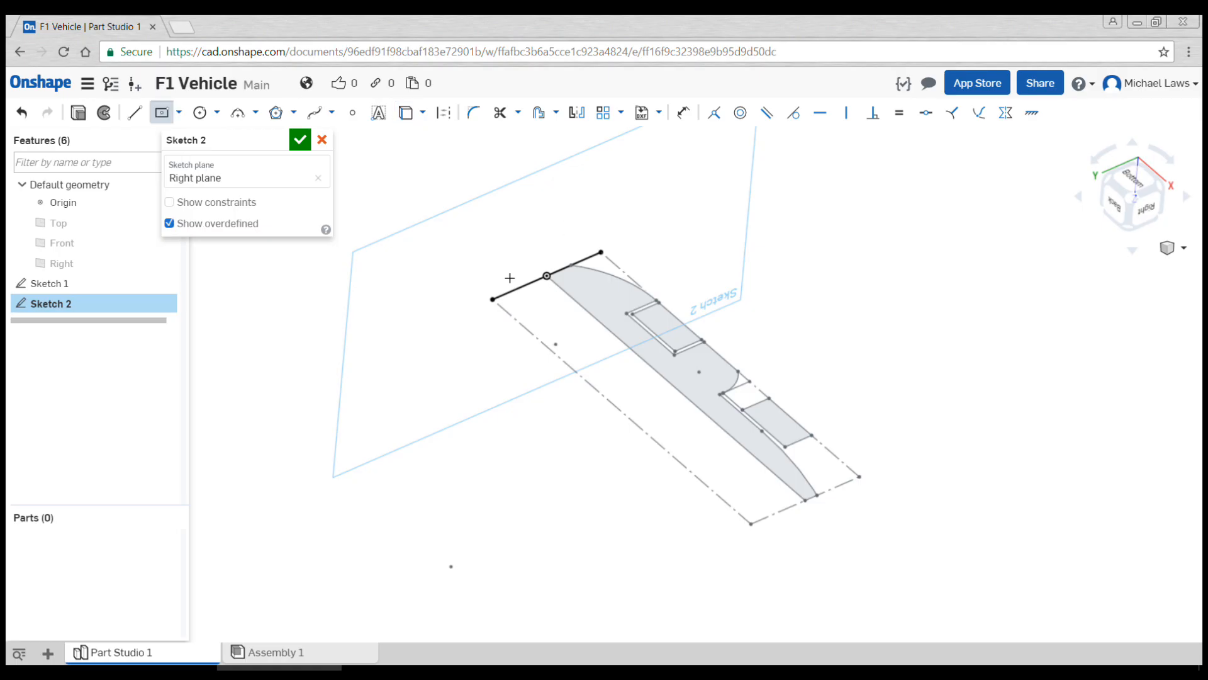
{"action": "key", "text": "l"}
{"action": "left_click", "coordinate": [493, 299]}
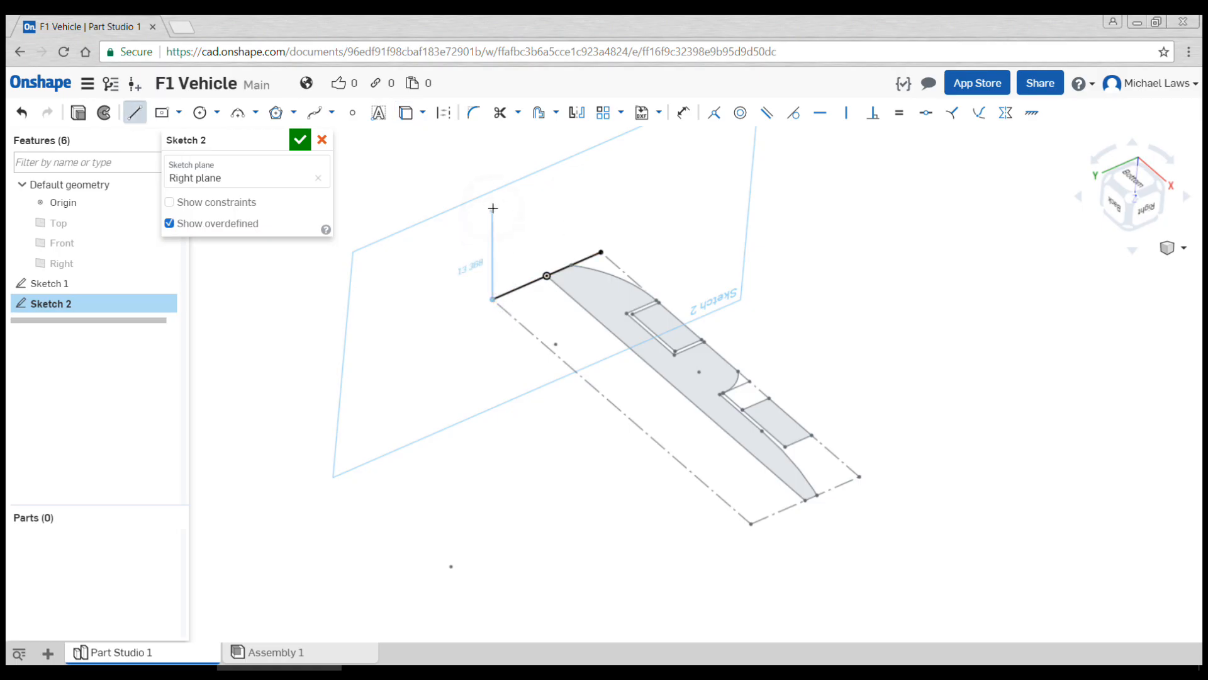
{"action": "left_click", "coordinate": [500, 180]}
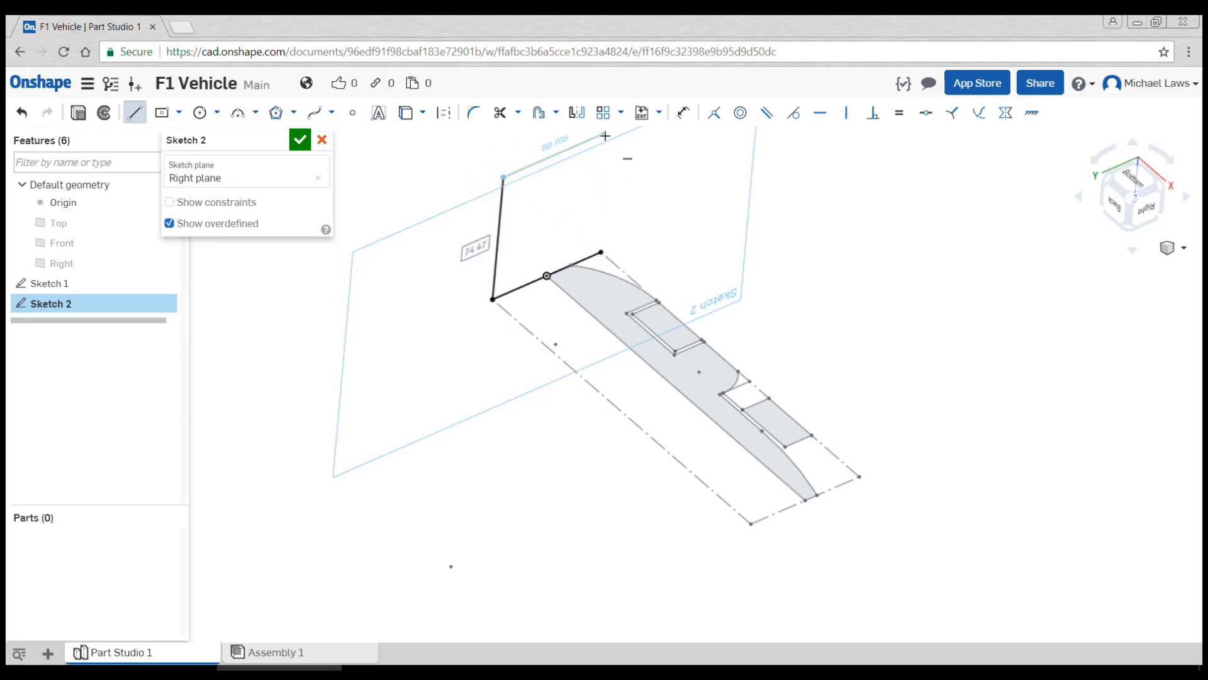
{"action": "left_click", "coordinate": [608, 135]}
{"action": "left_click", "coordinate": [601, 250]}
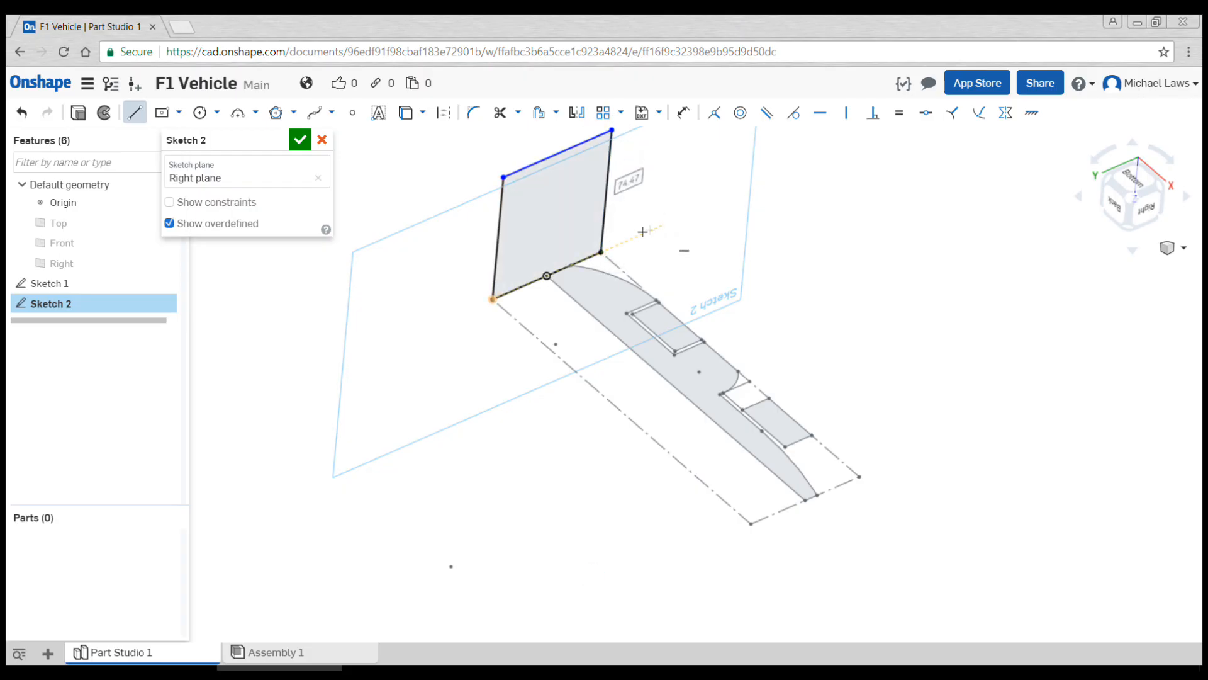
Draw a vertical centre line from the origin to the midpoint of the rectangle's top line.
{"action": "left_click", "coordinate": [547, 275]}
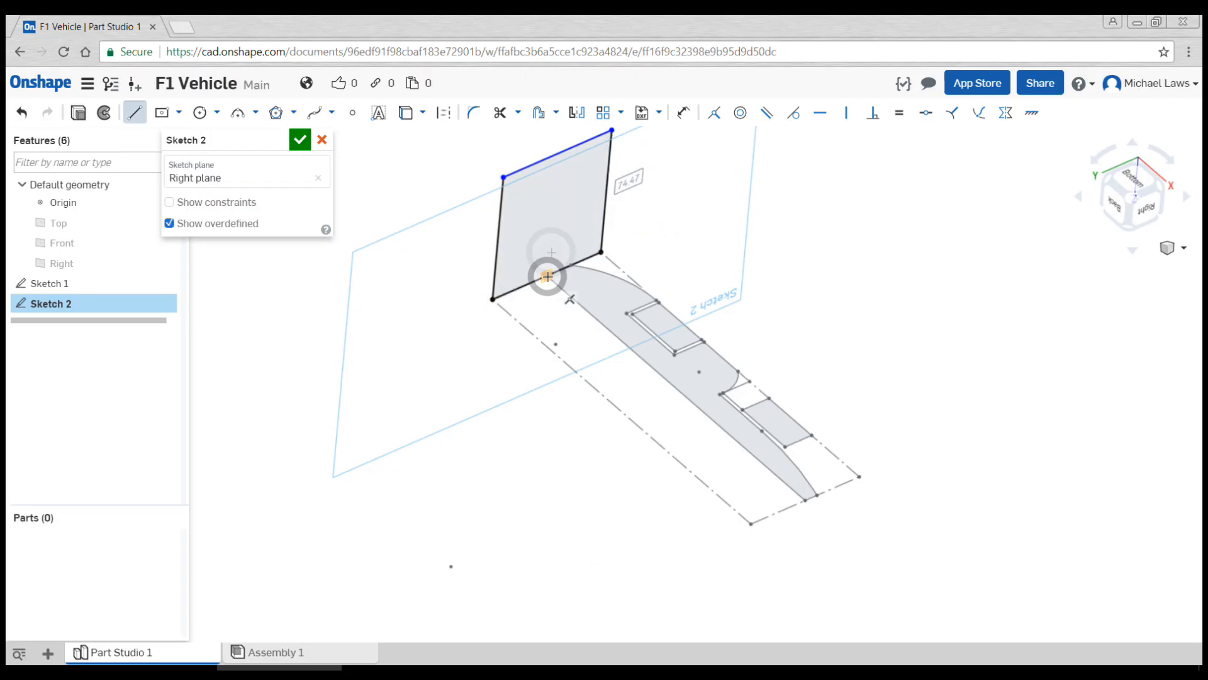
{"action": "left_click", "coordinate": [558, 156]}
{"action": "middle_click_drag", "start_coordinate": [672, 203], "coordinate": [648, 292]}
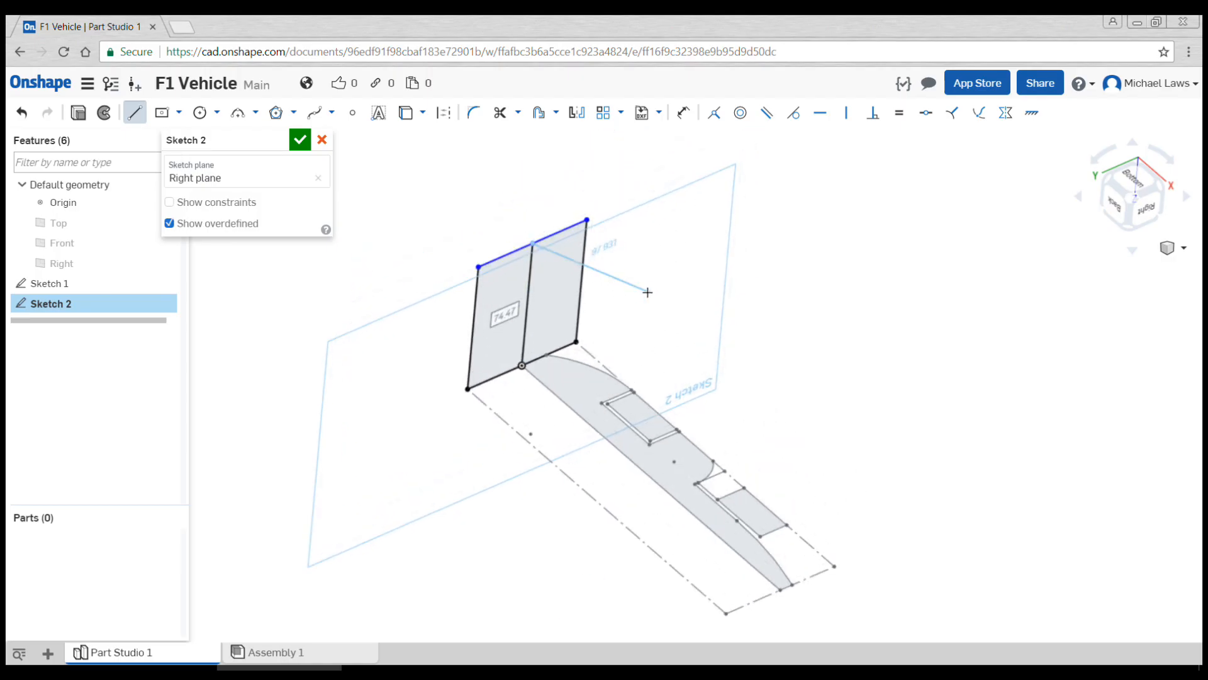
{"action": "key", "text": "Escape"}
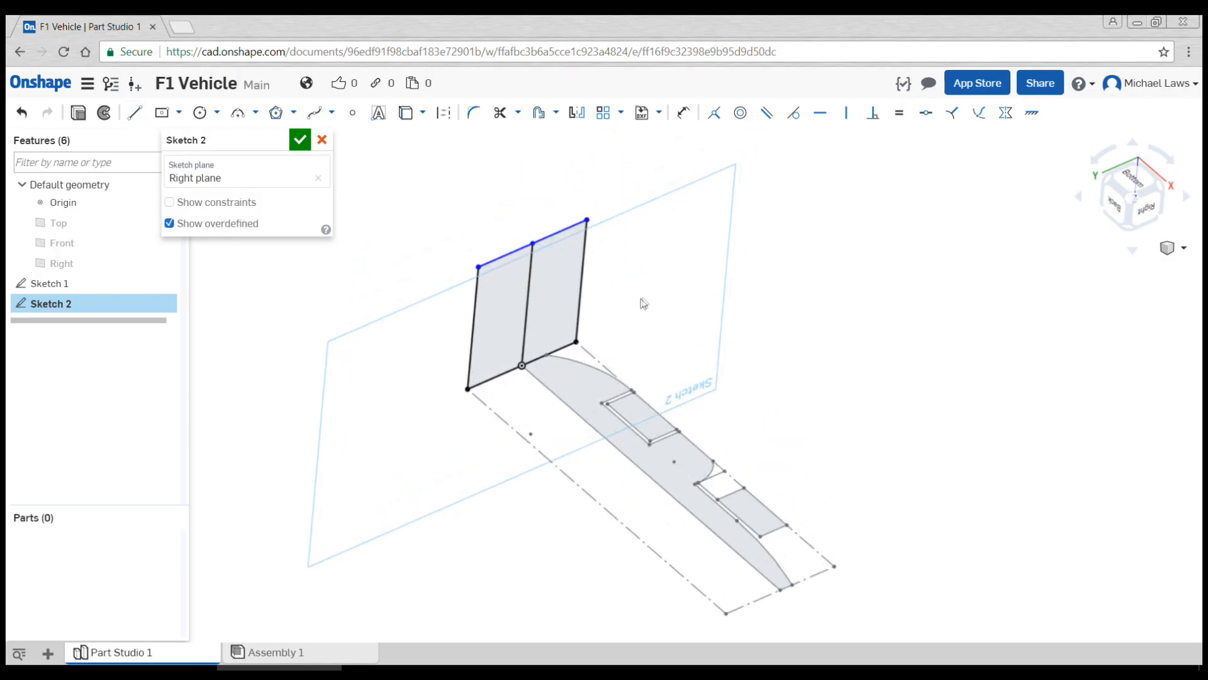
Dimension the height of the Right plane rectangle to 50 mm.
{"action": "key", "text": "u"}
{"action": "left_click", "coordinate": [581, 280]}
{"action": "left_click", "coordinate": [720, 278]}
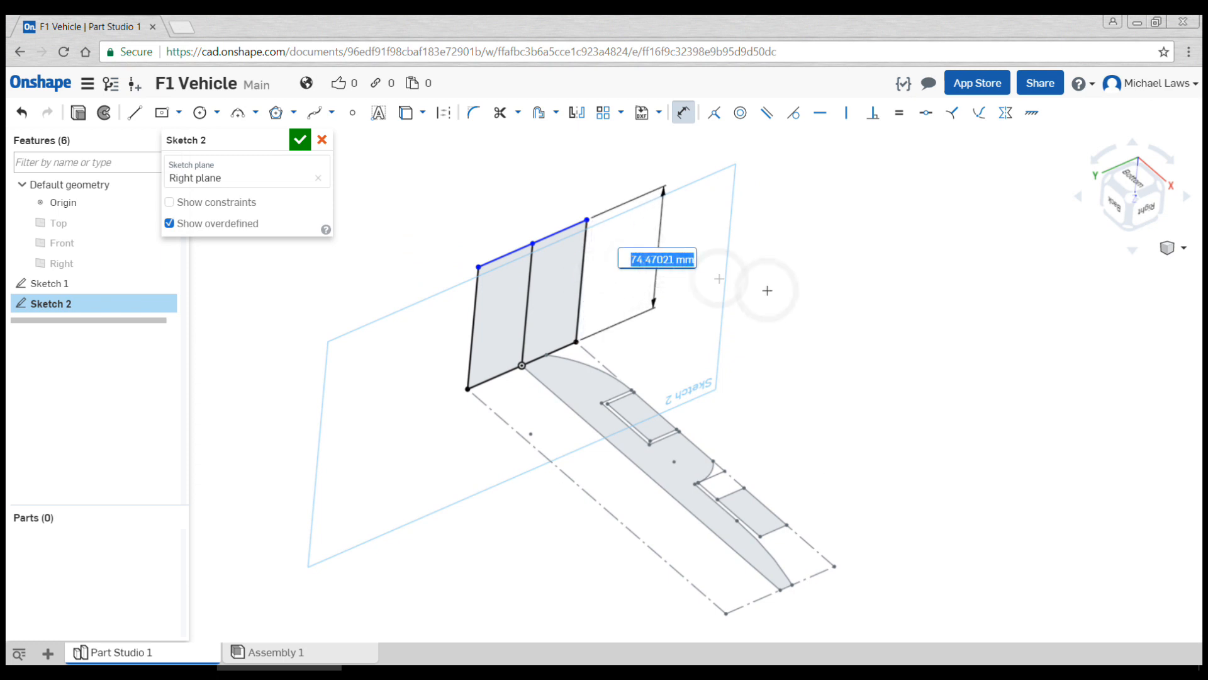
{"action": "type", "text": "50"}
{"action": "key", "text": "Return"}
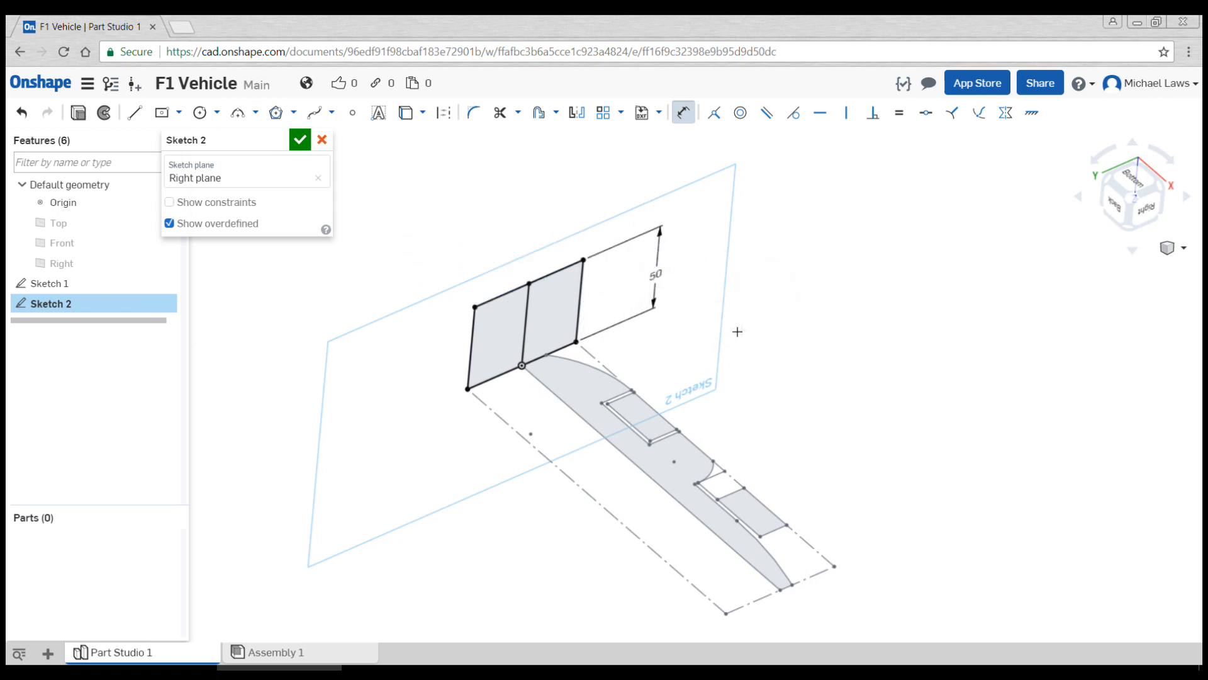
Draw a 3 point arc of about 8 mm radius with both ends on the rectangle's centre line, bulging towards the body-profile side.
{"action": "right_click_drag", "start_coordinate": [740, 343], "coordinate": [584, 355]}
{"action": "scroll", "coordinate": [584, 355], "scroll_direction": "up", "scroll_amount": 3}
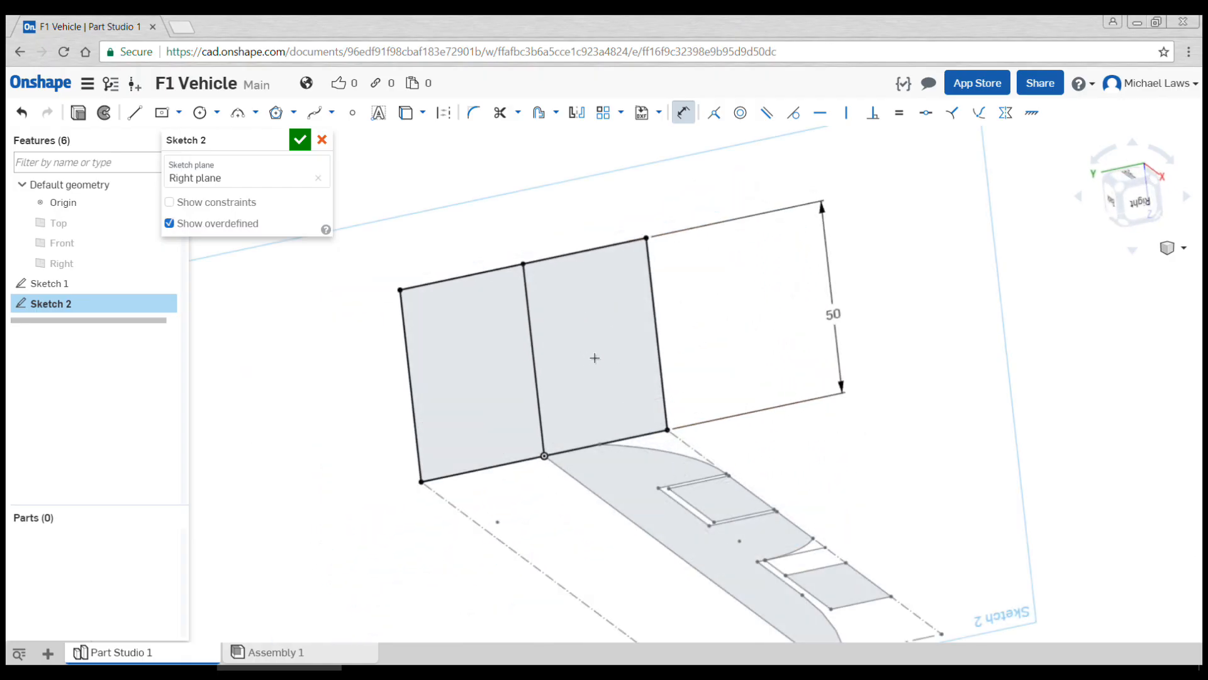
{"action": "key", "text": "a"}
{"action": "left_click", "coordinate": [531, 306]}
{"action": "left_click", "coordinate": [535, 369]}
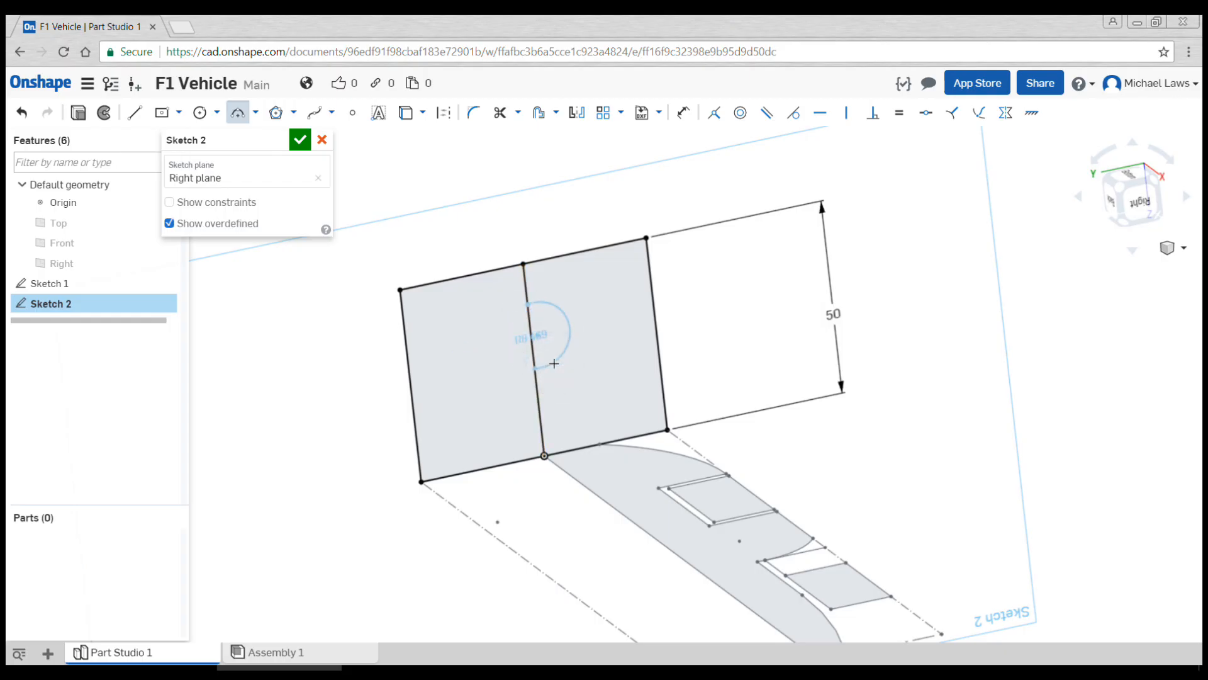
{"action": "left_click", "coordinate": [562, 347]}
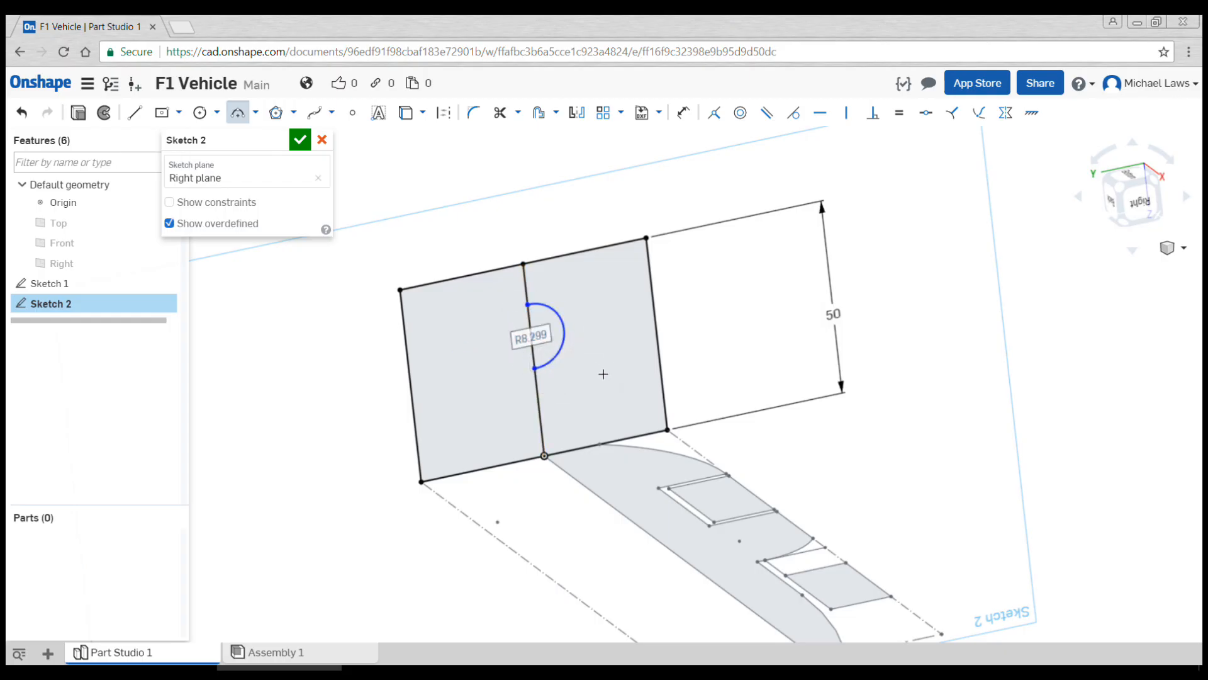
Dimension the radius of the arc on the rectangle's centre line to 9.5 mm.
{"action": "scroll", "coordinate": [603, 374], "scroll_direction": "up", "scroll_amount": 2}
{"action": "key", "text": "d"}
{"action": "left_click", "coordinate": [555, 325]}
{"action": "left_click", "coordinate": [622, 181]}
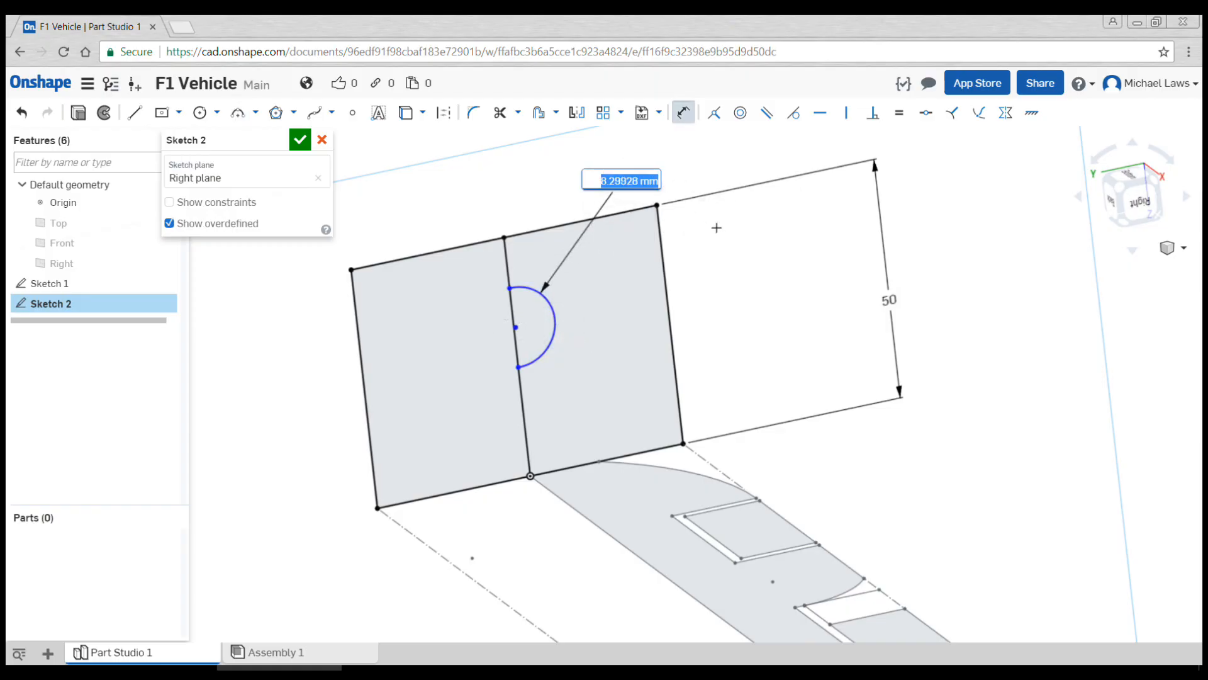
{"action": "type", "text": "9.5"}
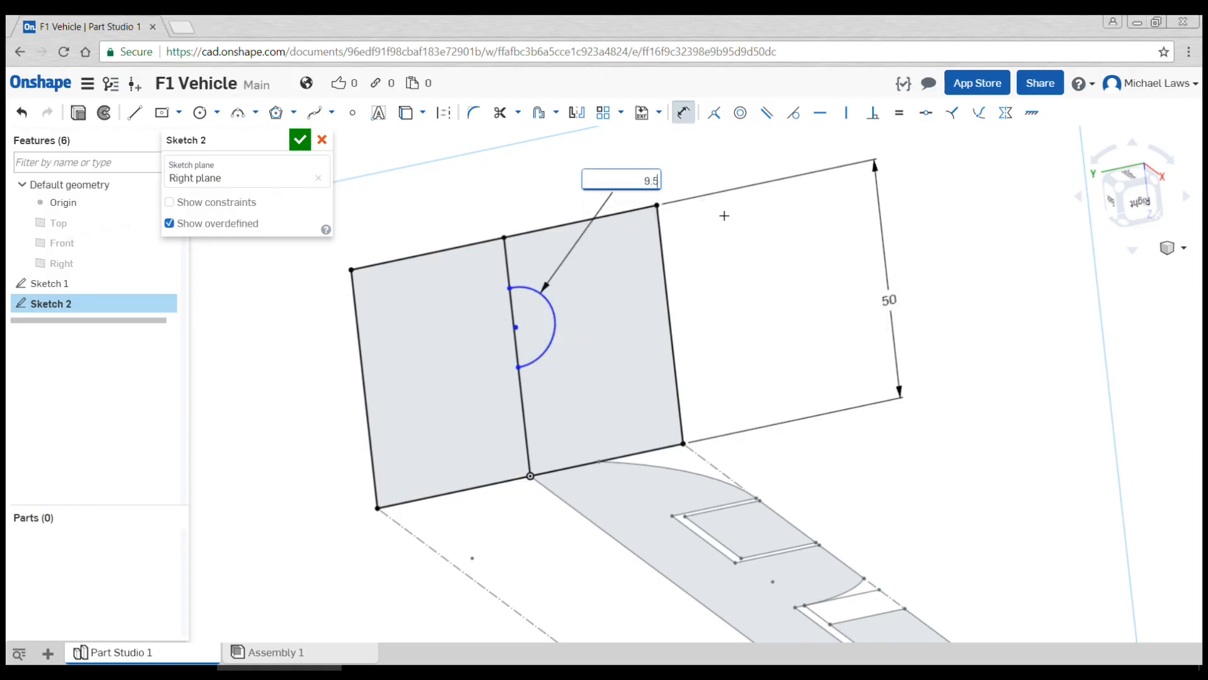
{"action": "key", "text": "Return"}
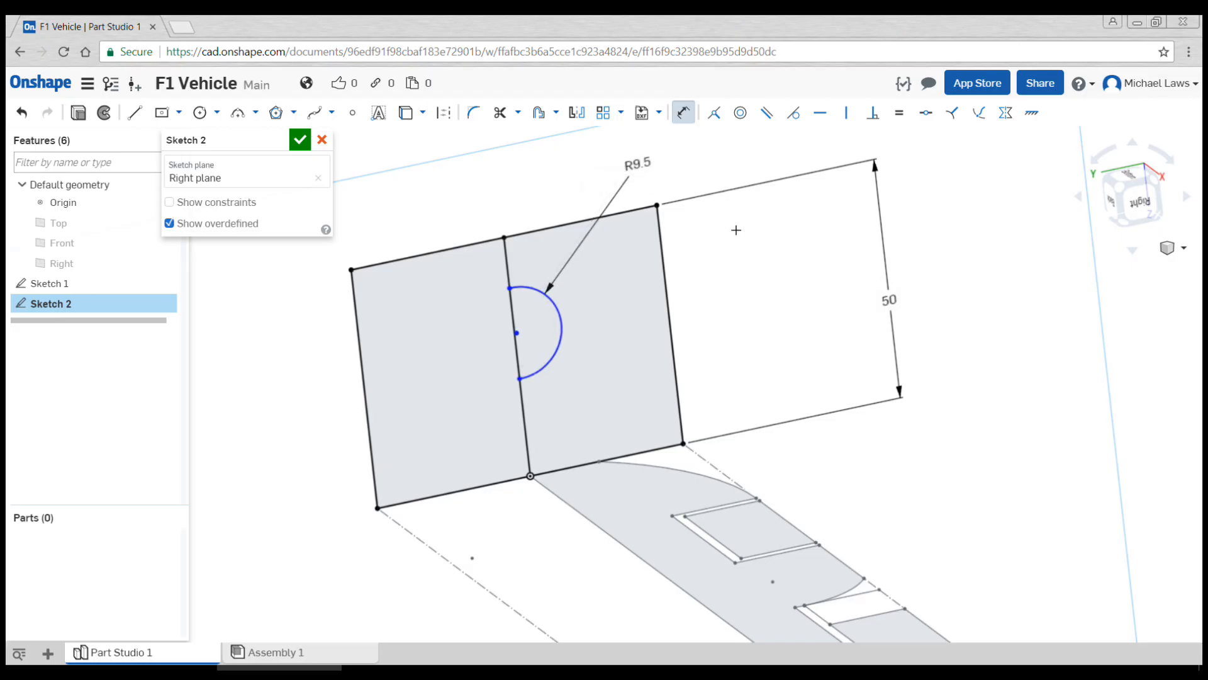
Dimension the height of the arc's centre point above the rectangle's bottom line to 29 mm.
{"action": "left_click", "coordinate": [517, 332]}
{"action": "left_click", "coordinate": [646, 451]}
{"action": "double_click", "coordinate": [753, 357]}
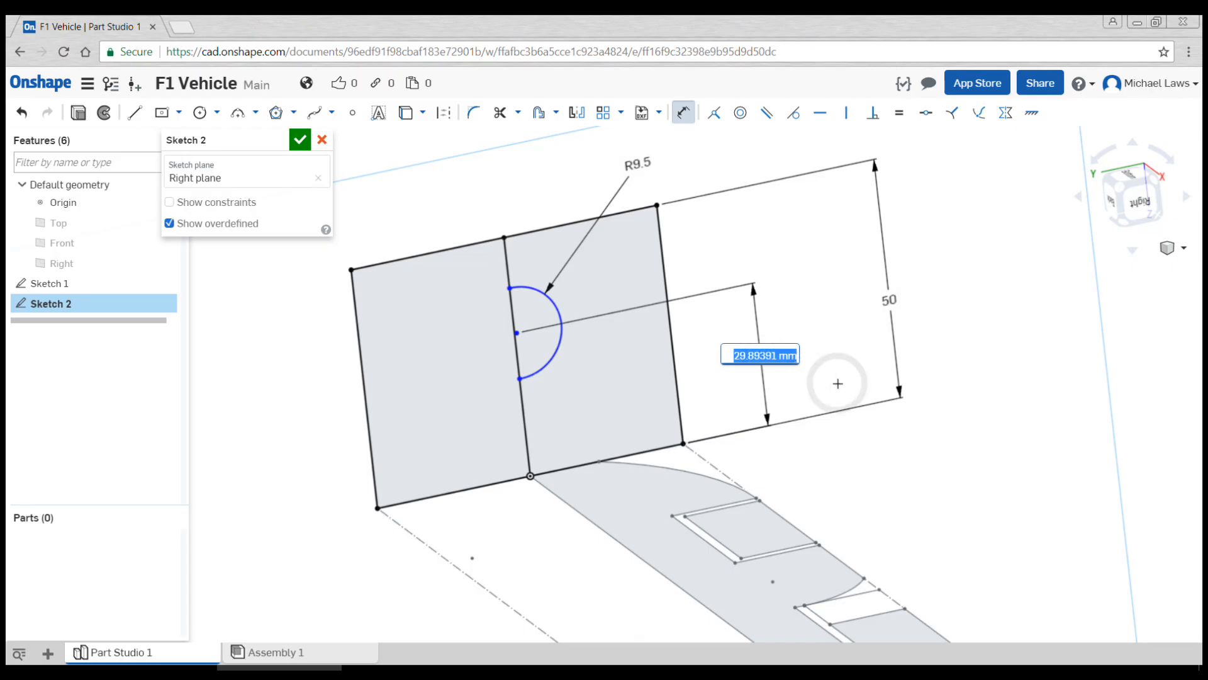
{"action": "type", "text": "29"}
{"action": "key", "text": "Return"}
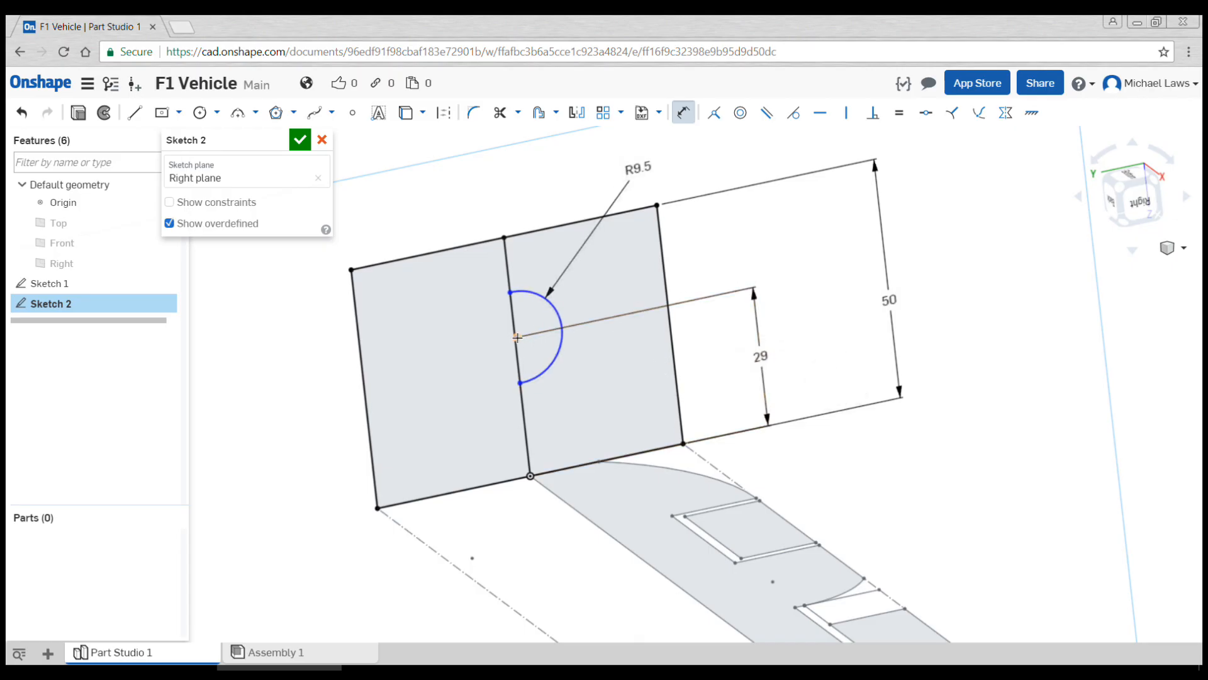
Move the arc's centre point further away from the rectangle's centre line, towards the arc's bulging side.
{"action": "scroll", "coordinate": [528, 340], "scroll_direction": "up", "scroll_amount": 5}
{"action": "scroll", "coordinate": [527, 343], "scroll_direction": "up", "scroll_amount": 1}
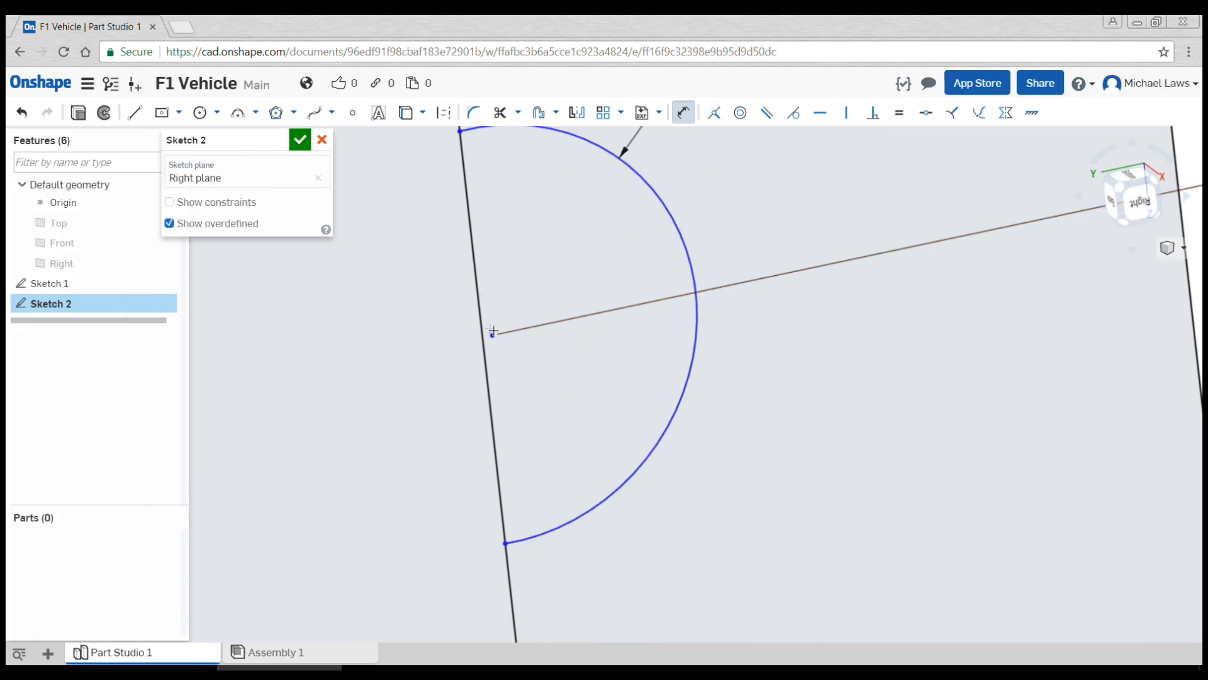
{"action": "left_click", "coordinate": [495, 338]}
{"action": "left_click_drag", "start_coordinate": [494, 338], "coordinate": [543, 350]}
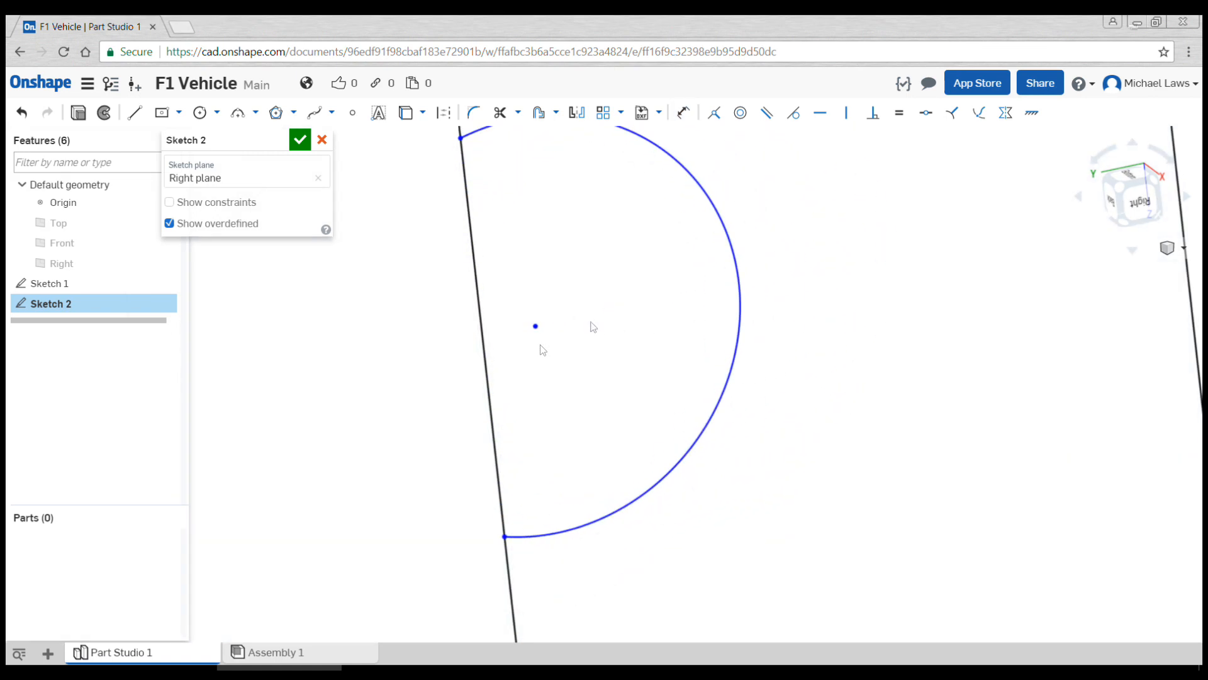